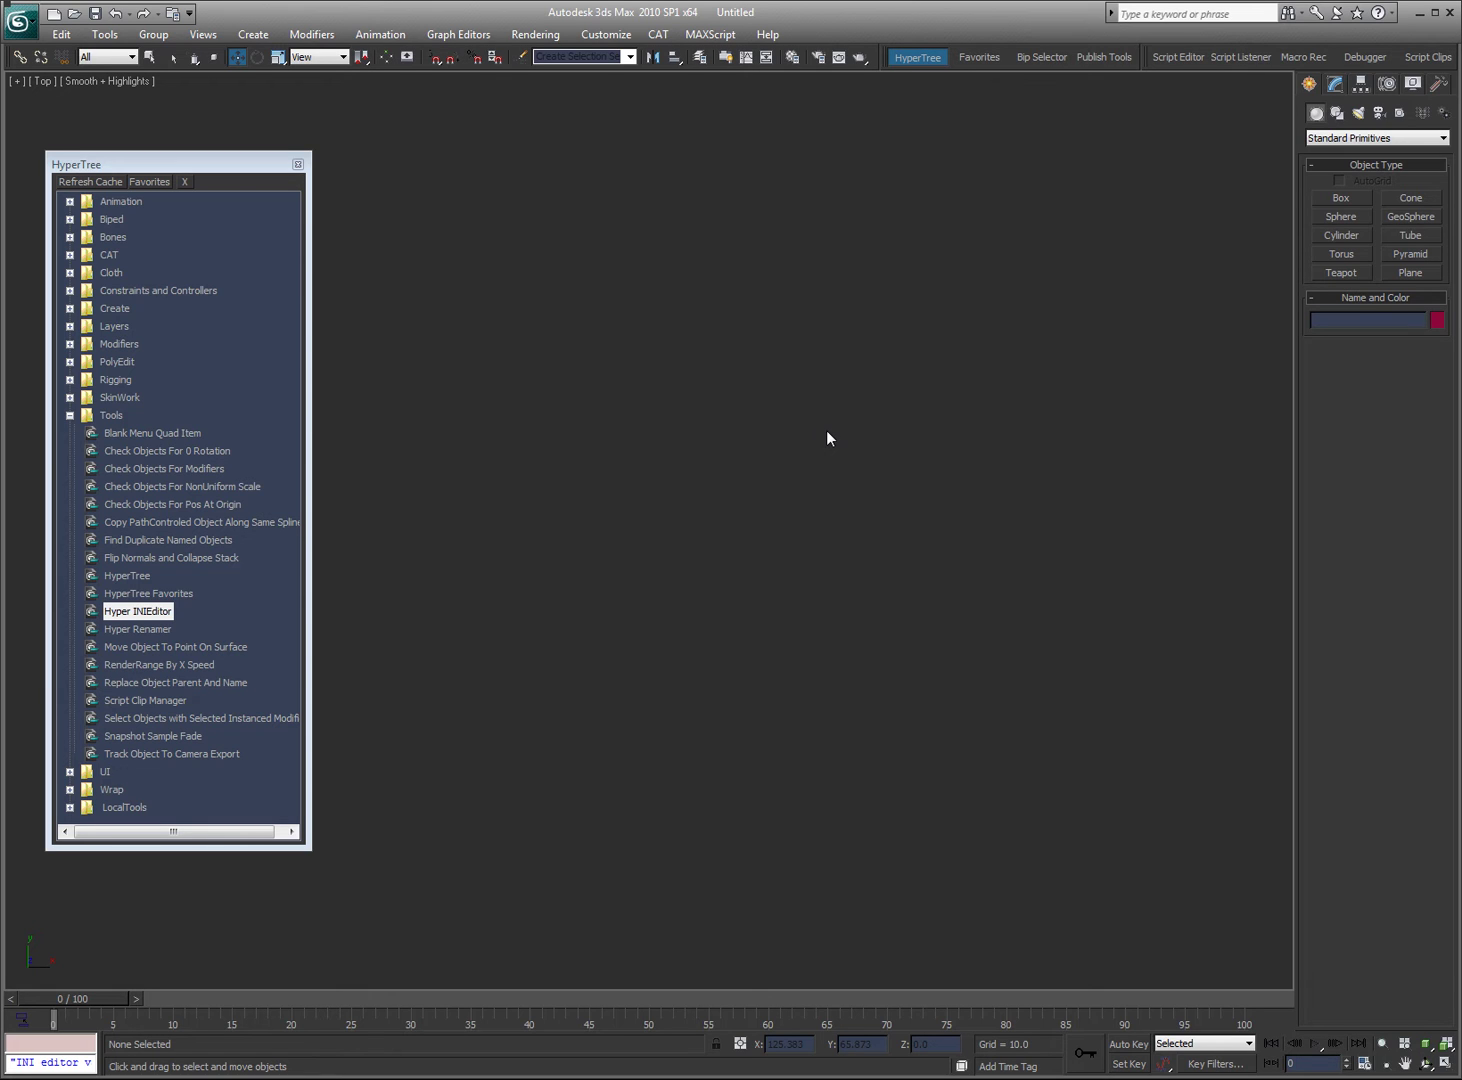
Create five spheres in a horizontal row in the Top viewport, with the third about 48 units in radius
left_click(1332, 215)
left_click_drag(432, 643, 516, 661)
left_click_drag(617, 653, 669, 692)
left_click_drag(781, 656, 850, 680)
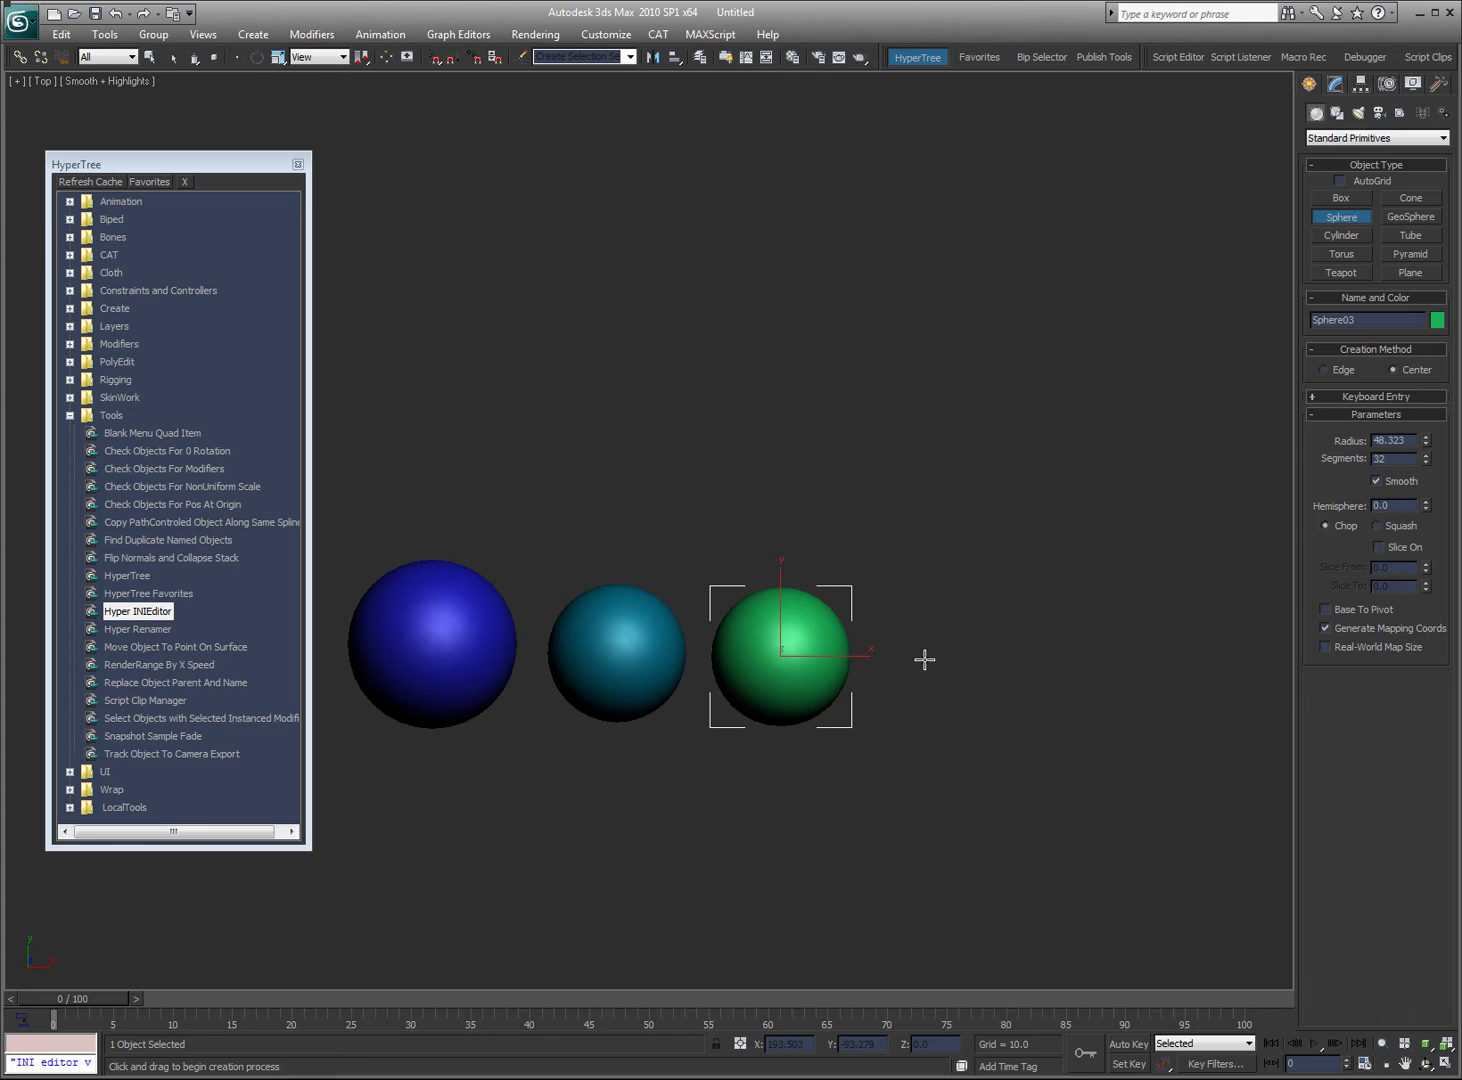
left_click_drag(942, 646, 979, 708)
left_click_drag(1106, 646, 1139, 708)
right_click(1139, 708)
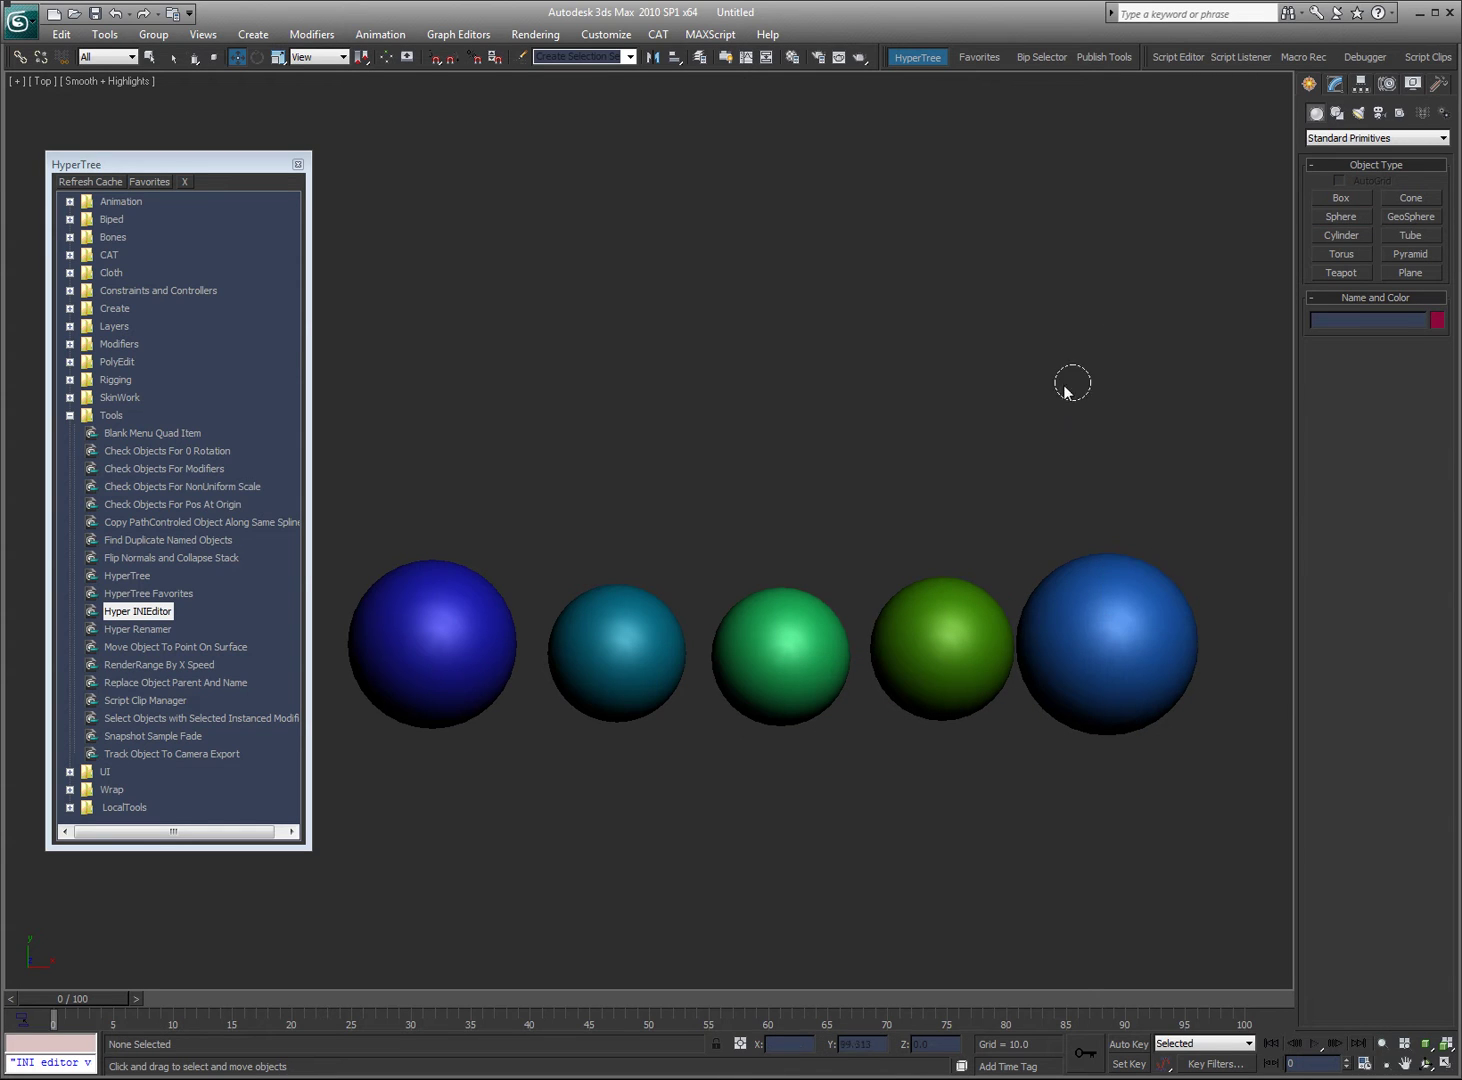
Open the Hyper Renamer for the rightmost blue sphere and place its dialog clear of the spheres
left_click_drag(457, 496, 1119, 643)
left_click(1106, 346)
left_click(1108, 635)
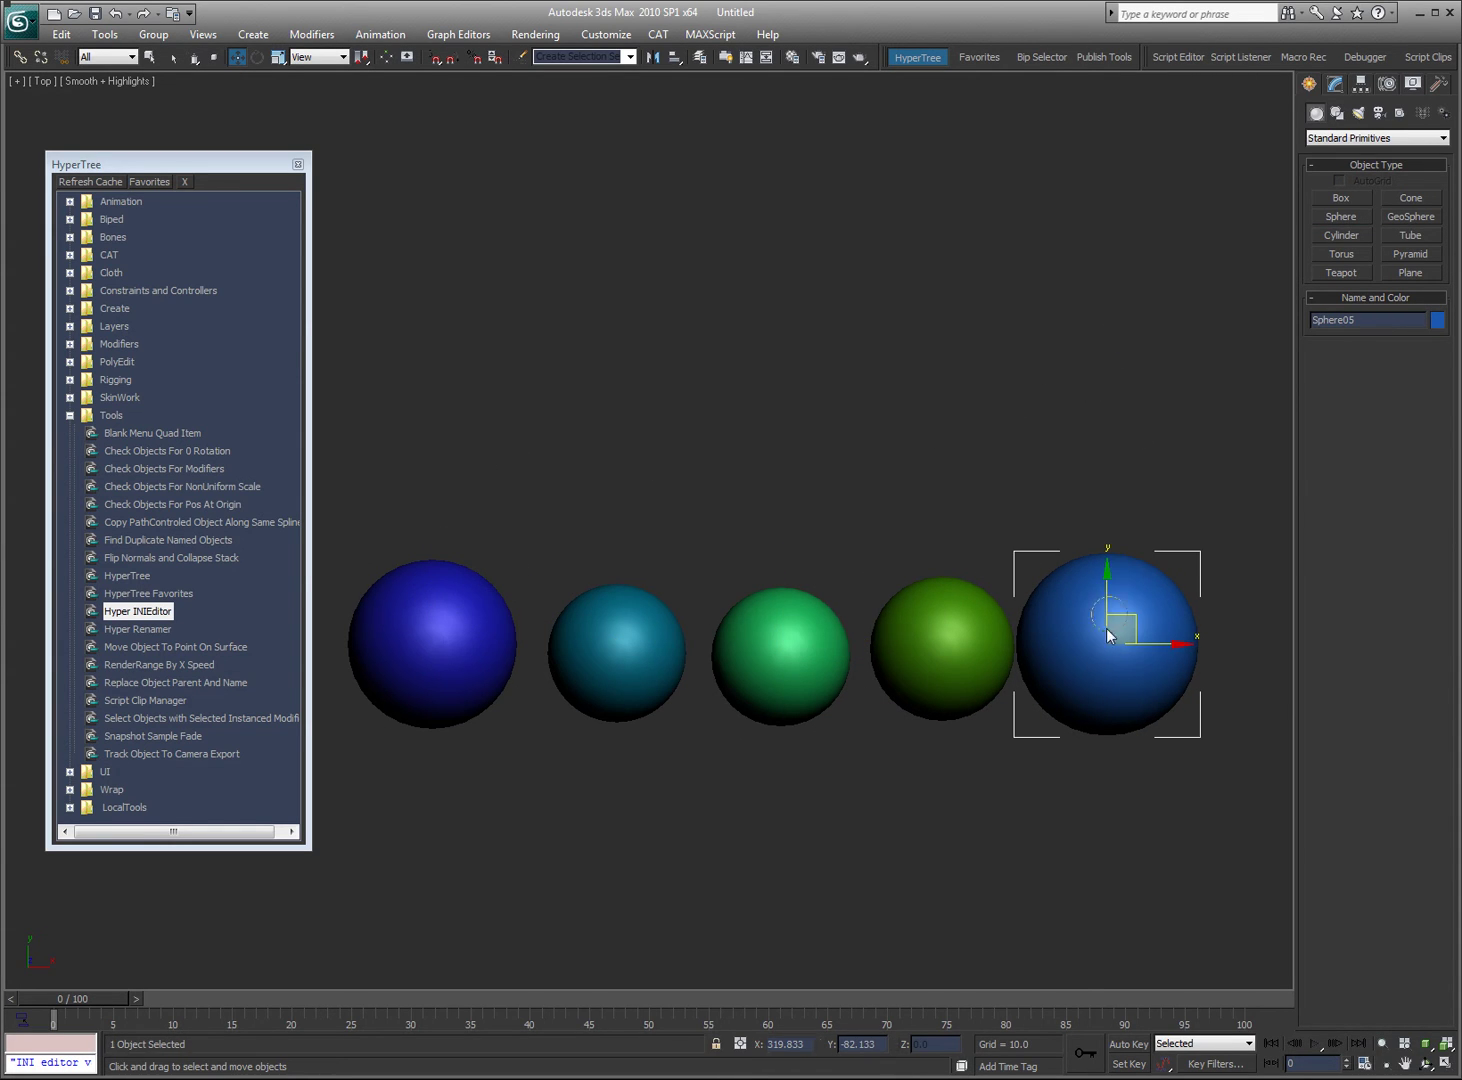
left_click(128, 631)
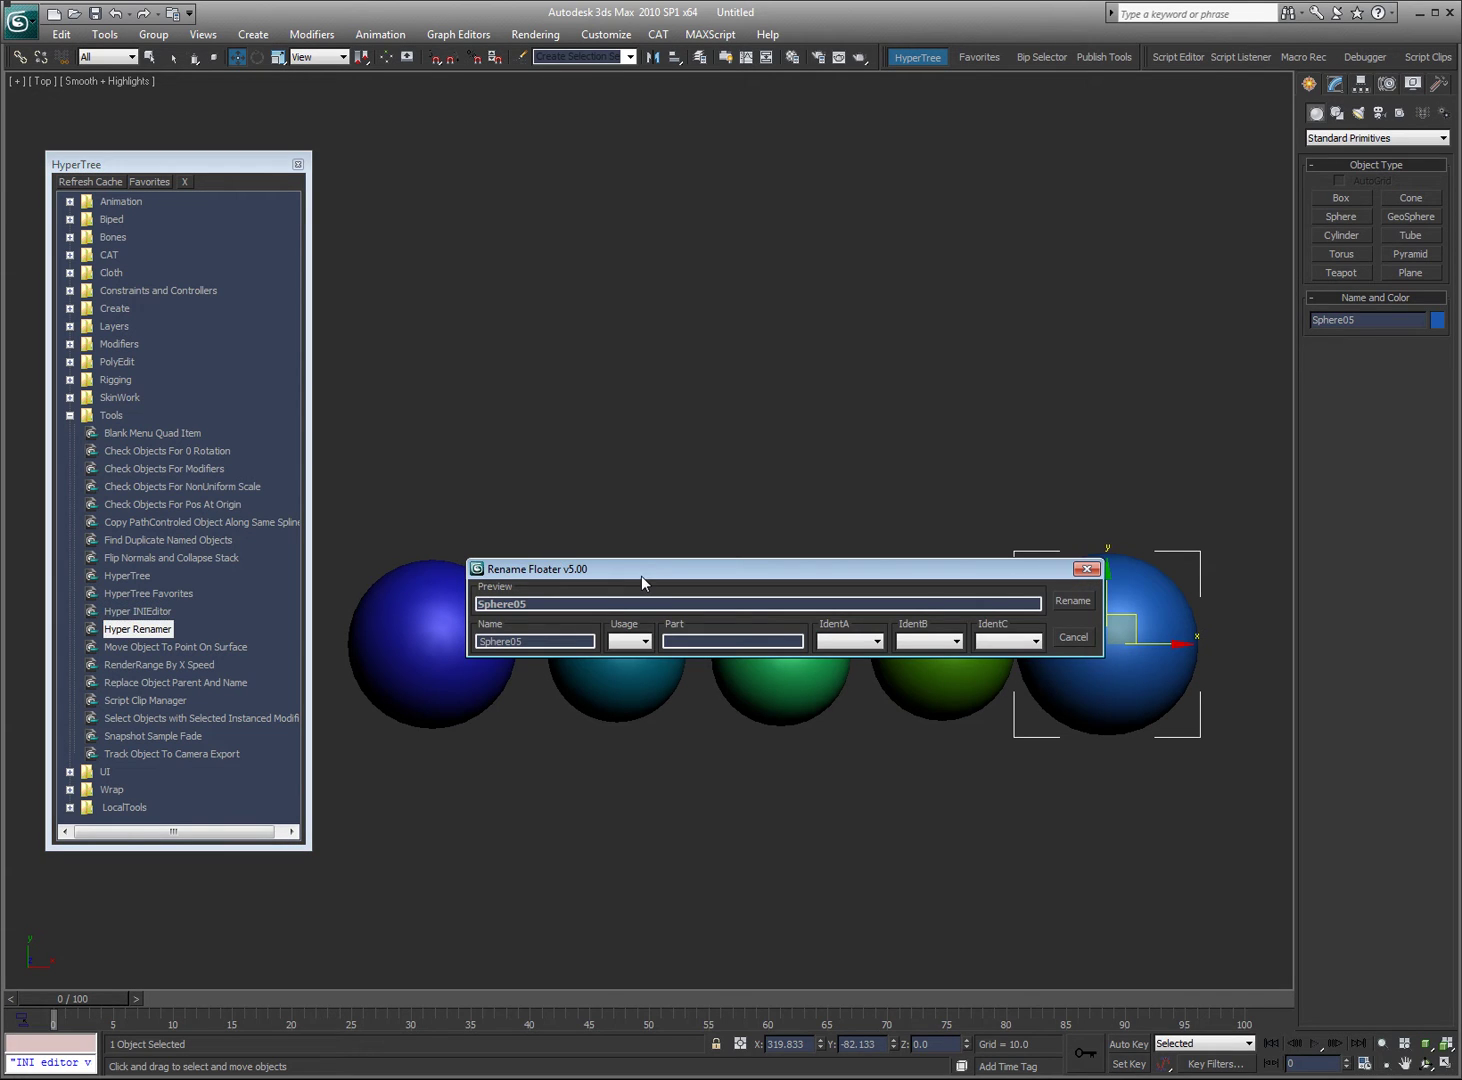
left_click_drag(766, 573, 764, 342)
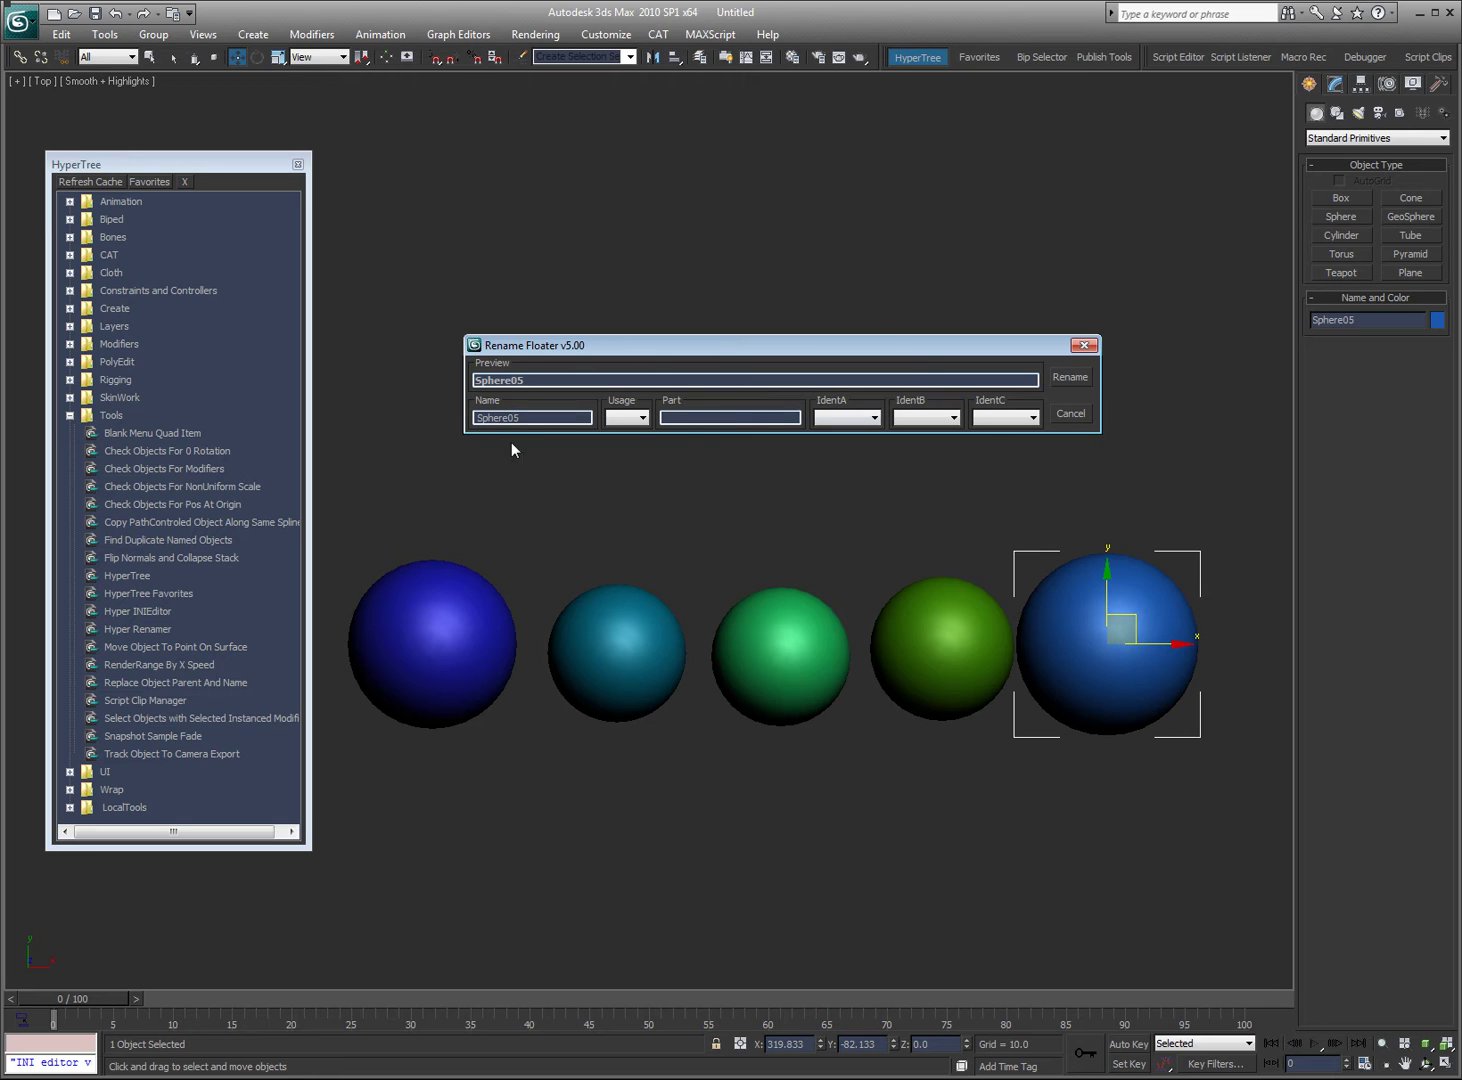
Set the rename fields to name Orca, usage Rig and part head
left_click_drag(552, 418, 303, 421)
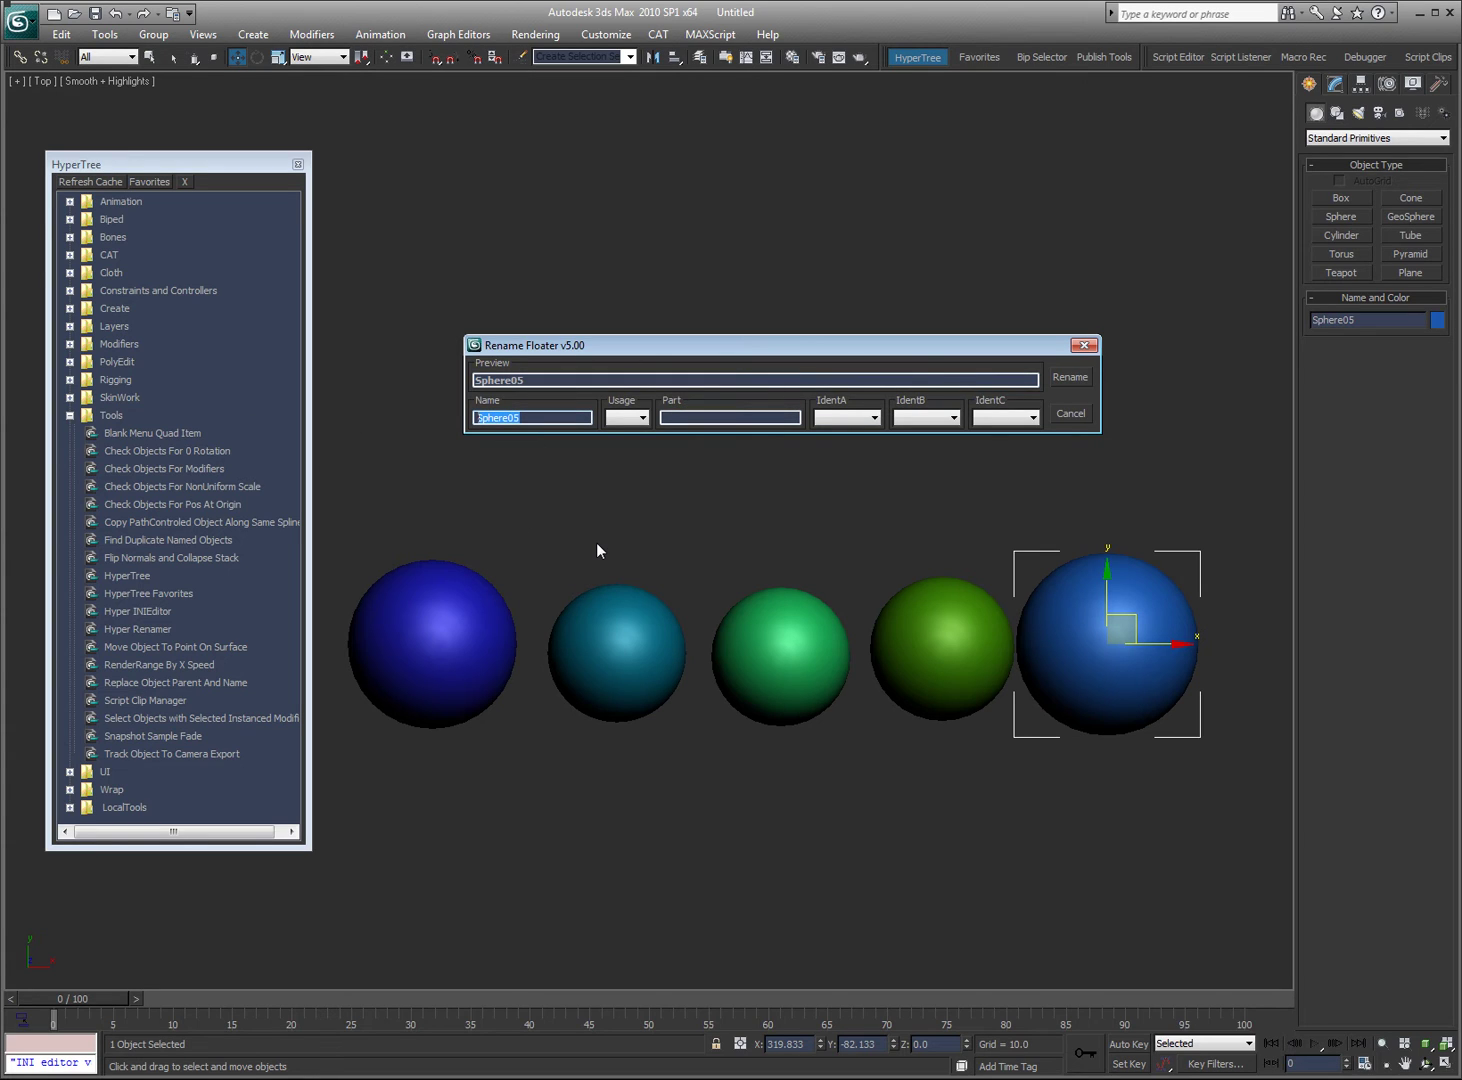
key("BackSpace")
key("ctrl+a")
type("Orca")
left_click(626, 417)
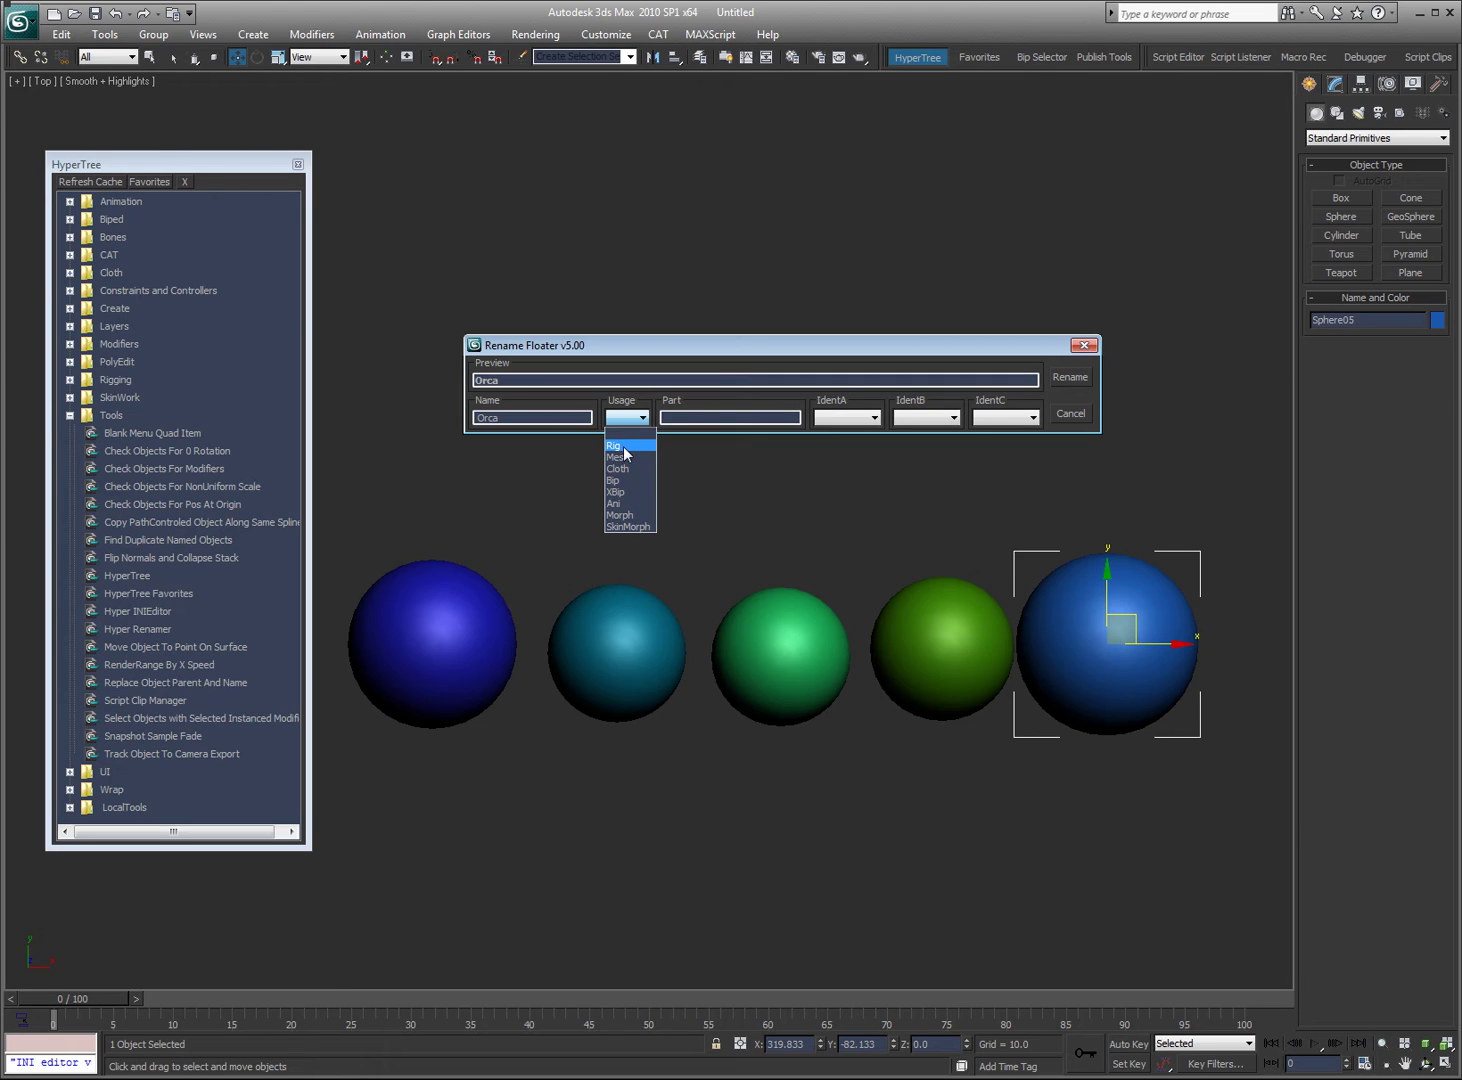
left_click(614, 445)
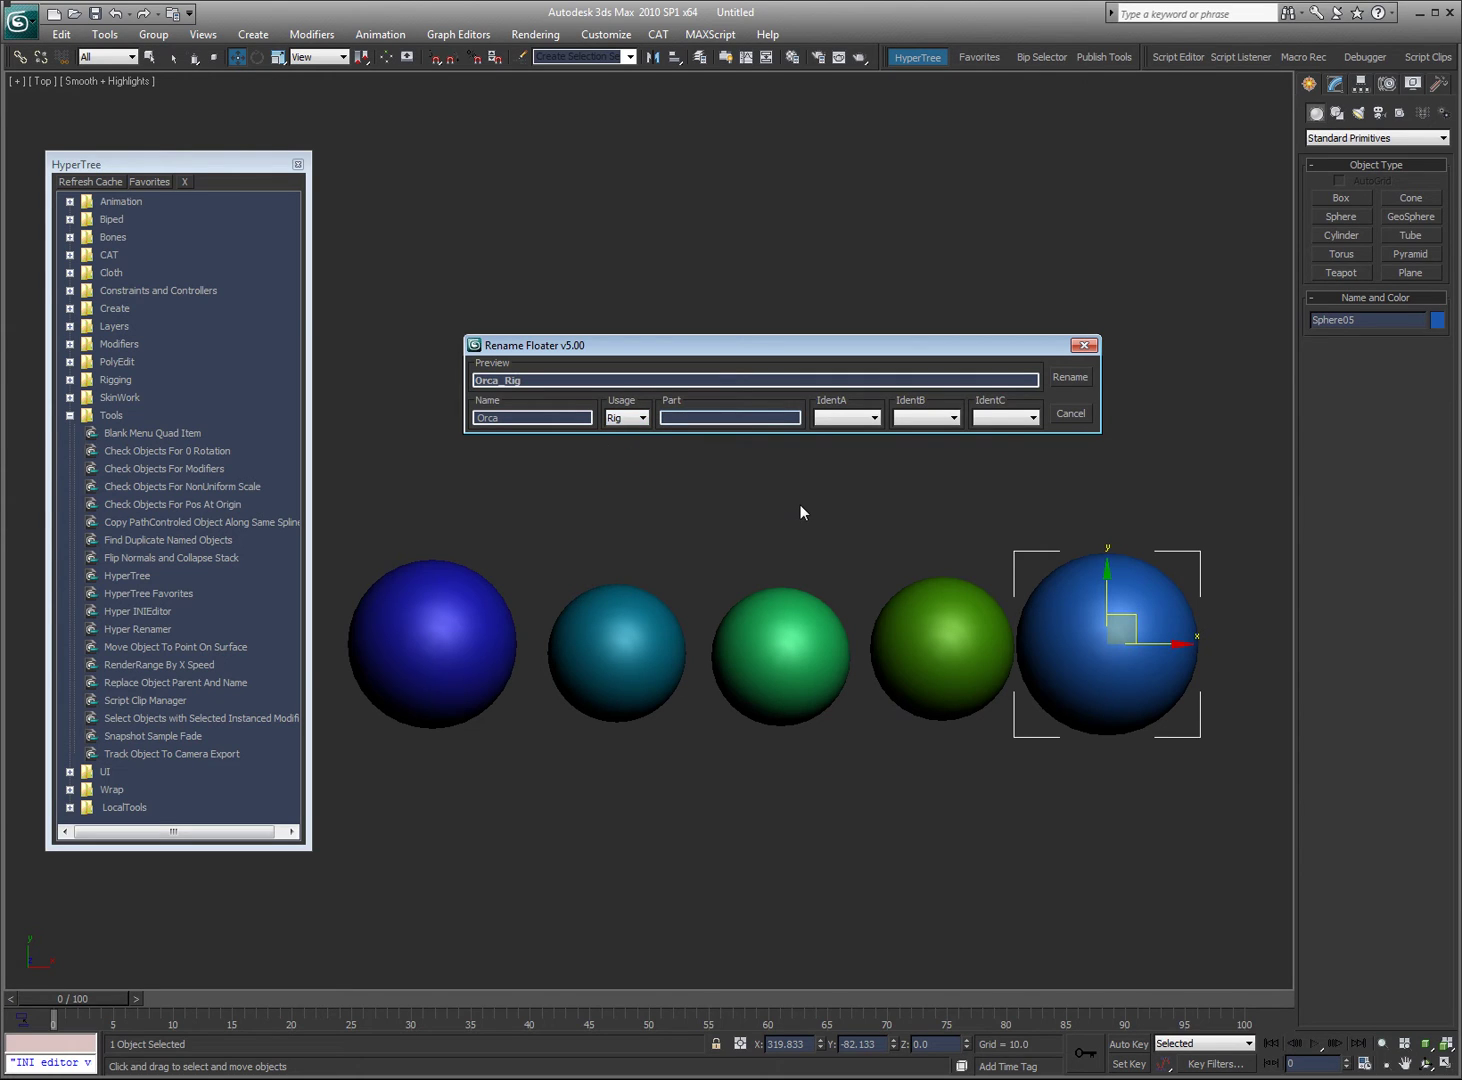
type("head")
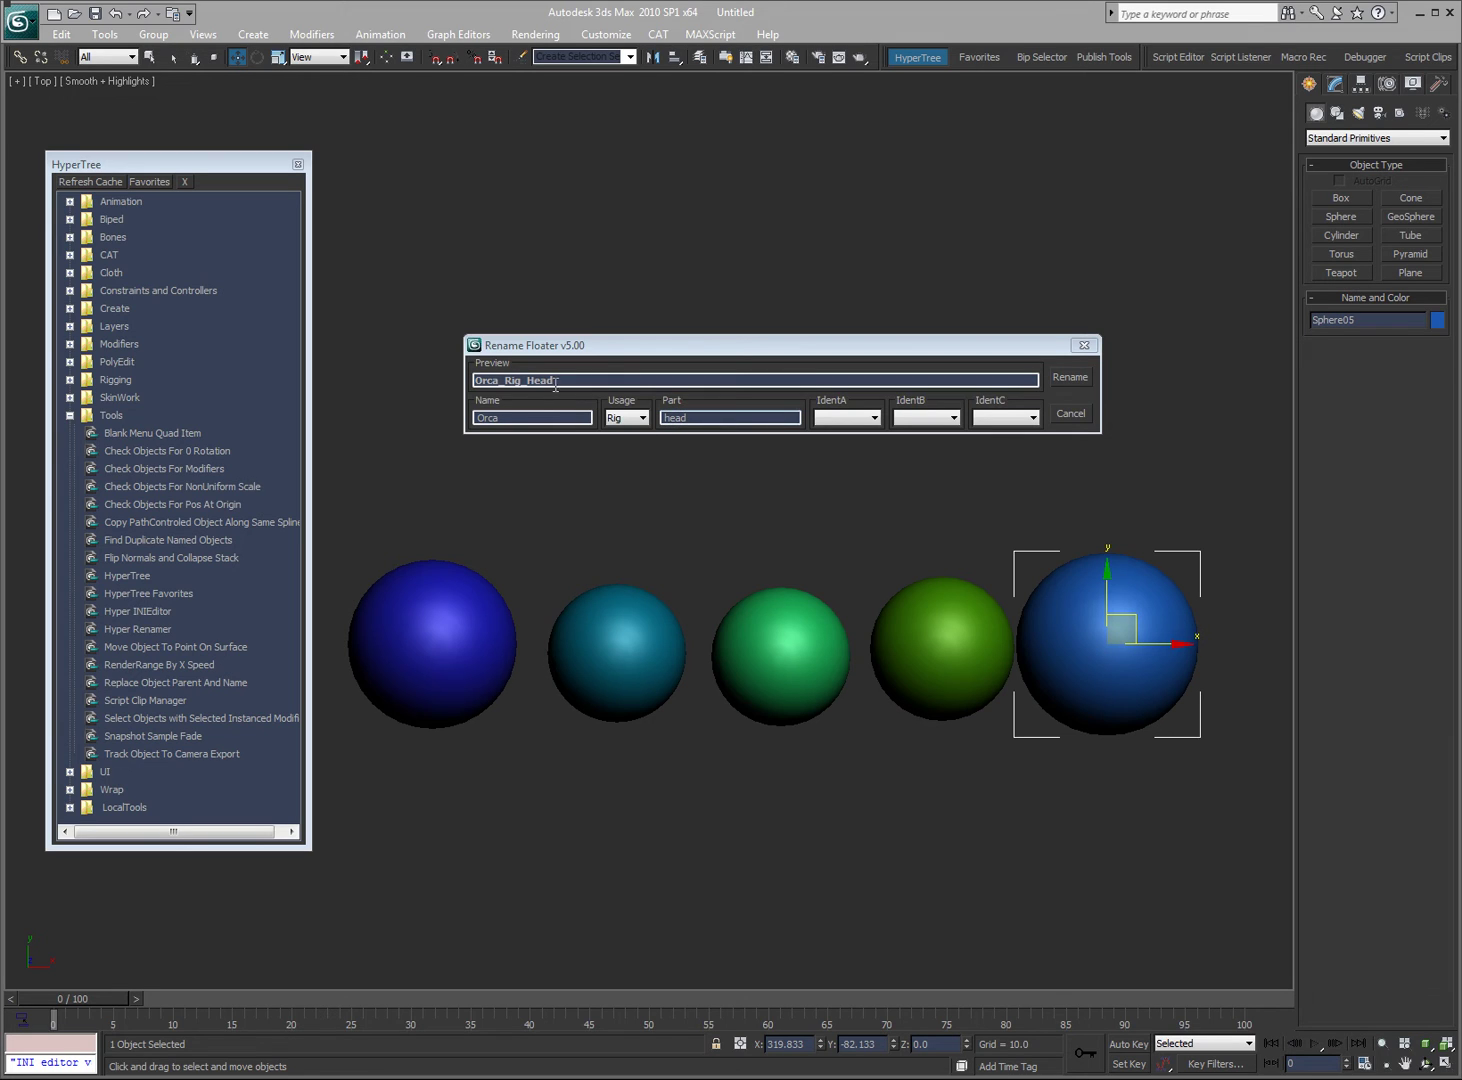
Change the part text to "this is the head" and extend the name to "Orca is the name"
left_click(702, 416)
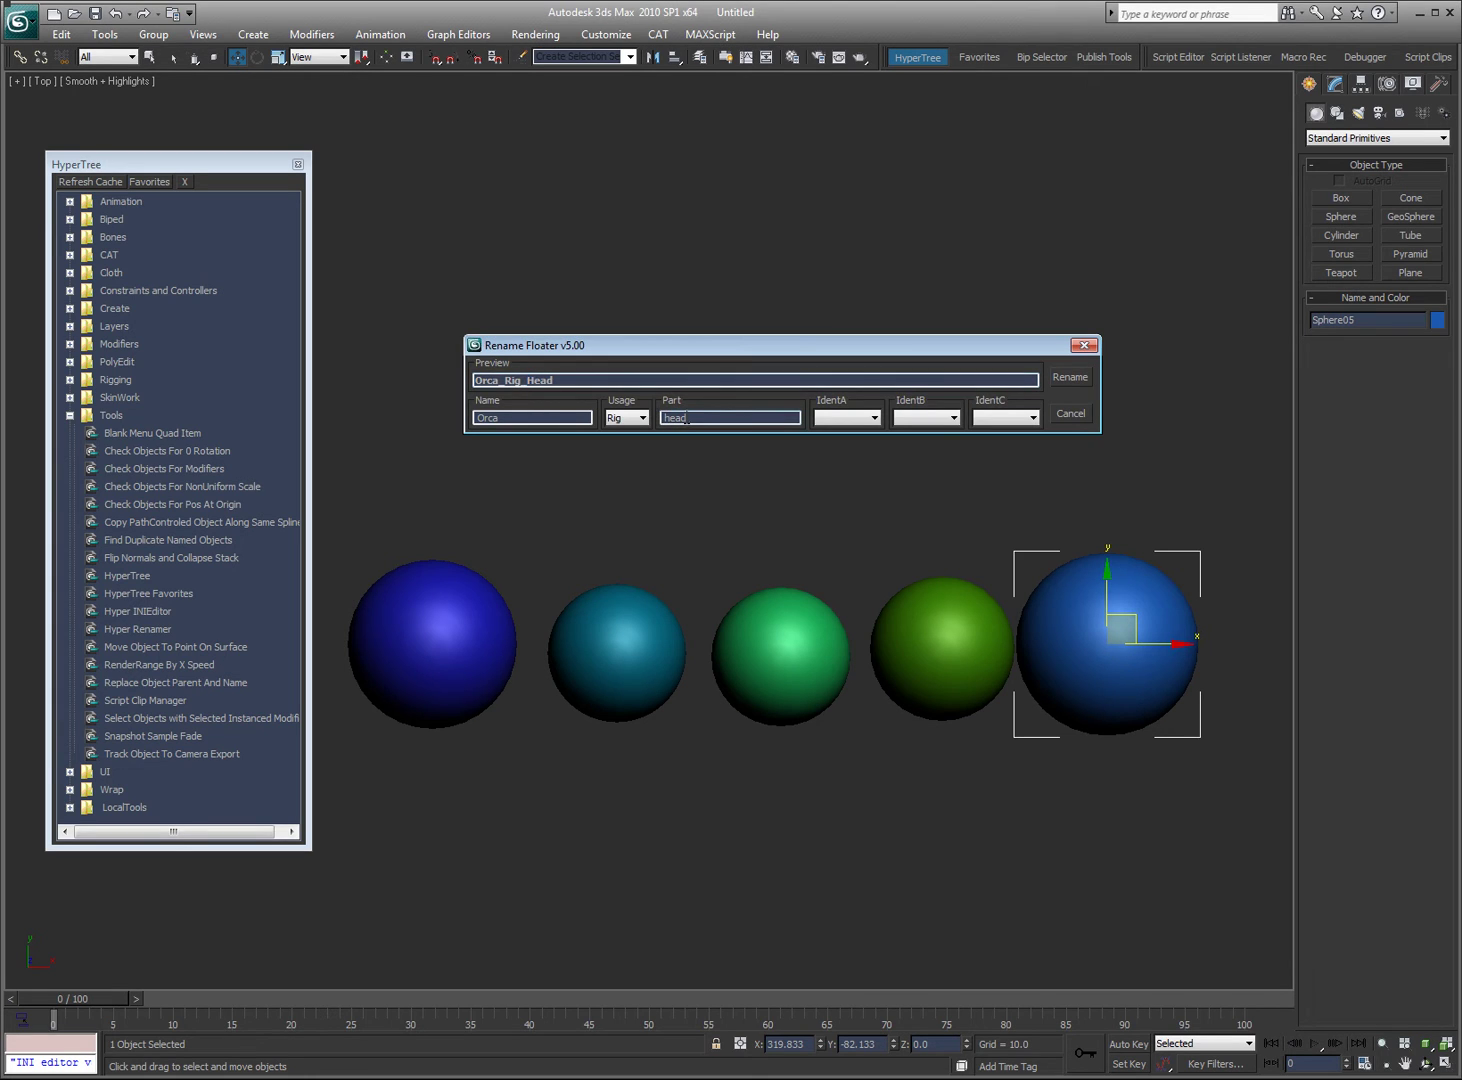
double_click(702, 416)
type("this is the head")
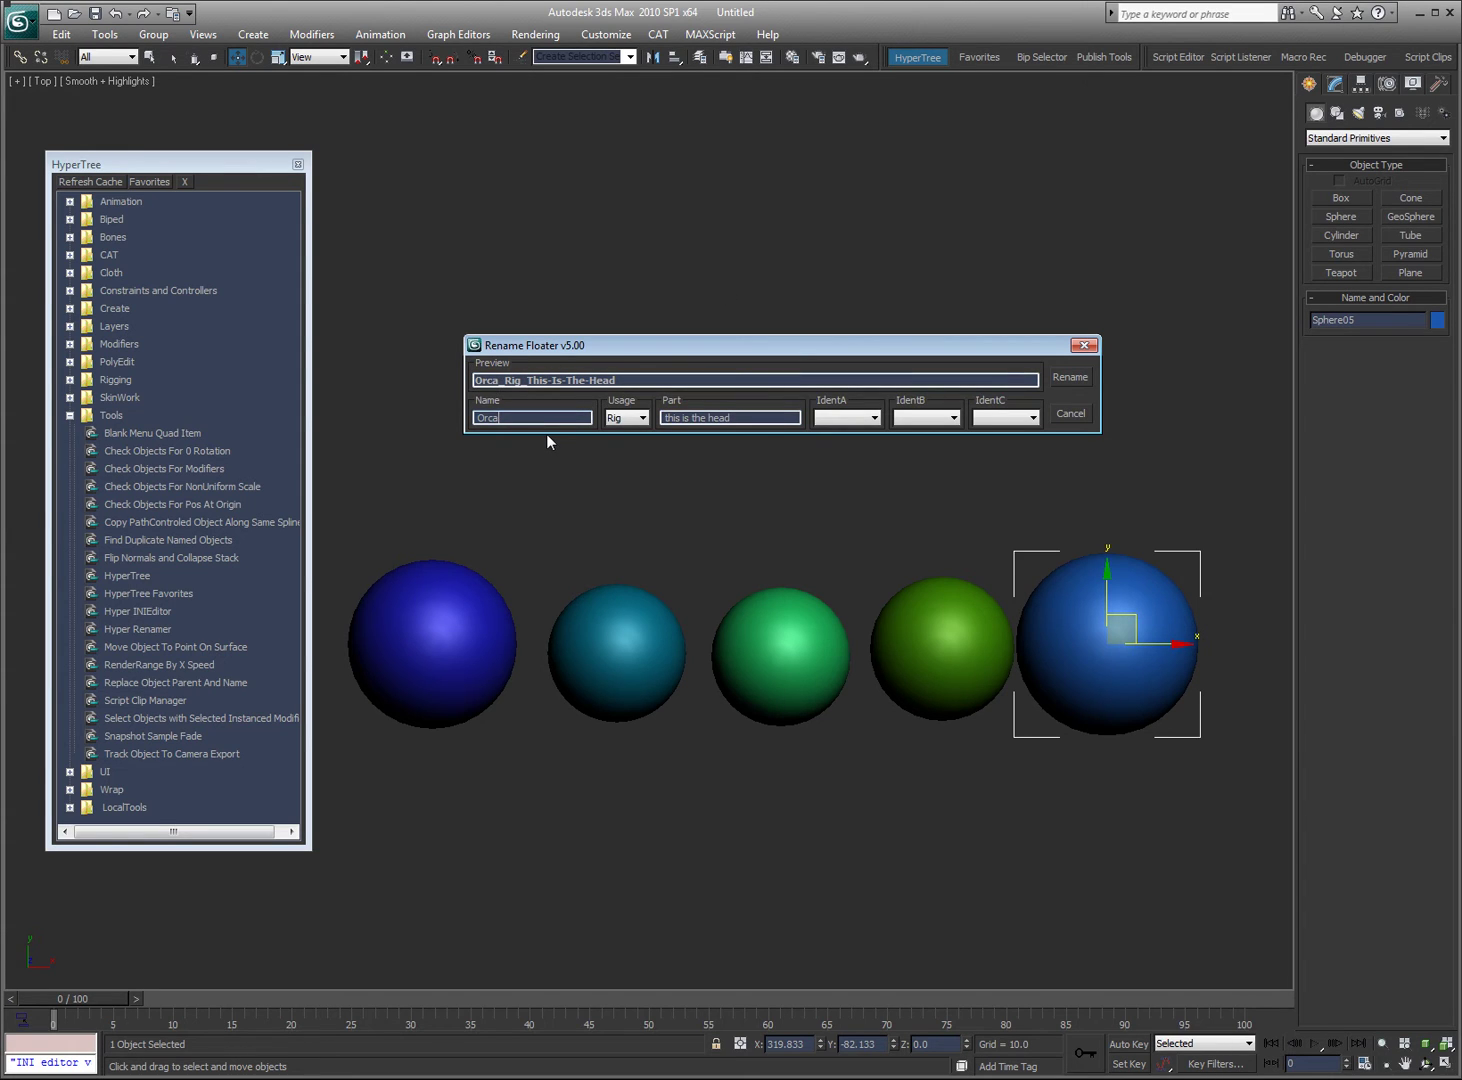
type(" is the na,")
key("BackSpace")
type("me")
Set IdentA to Skel and IdentB to Att for the new object name
left_click(860, 418)
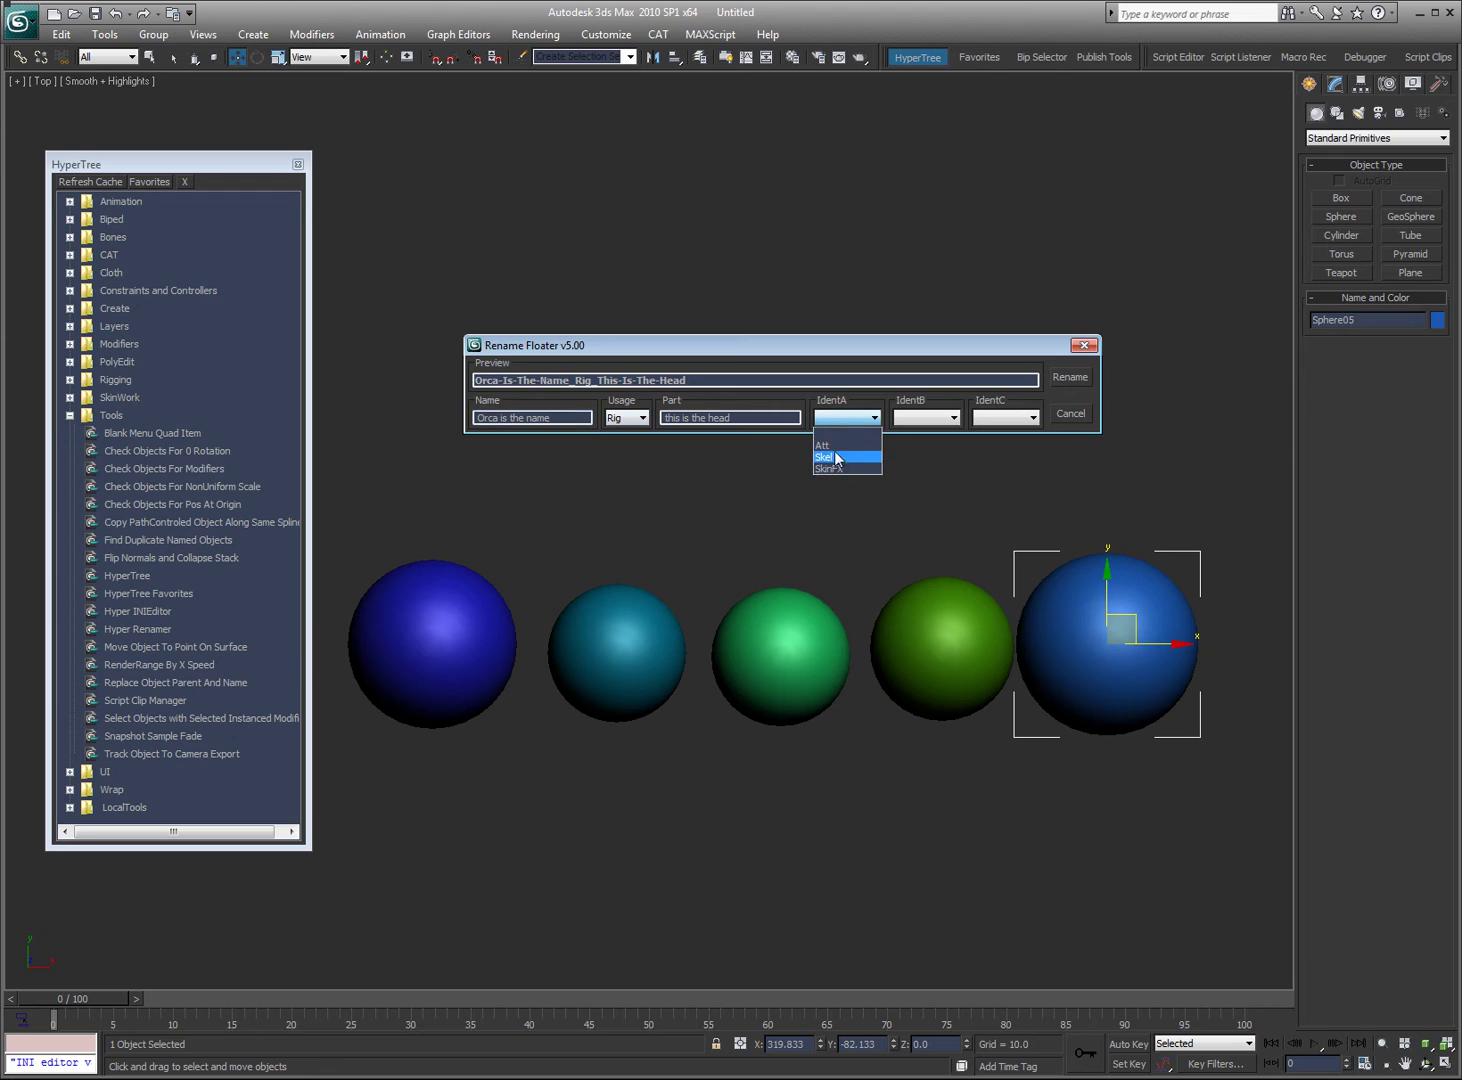
left_click(842, 457)
left_click(914, 416)
left_click(910, 446)
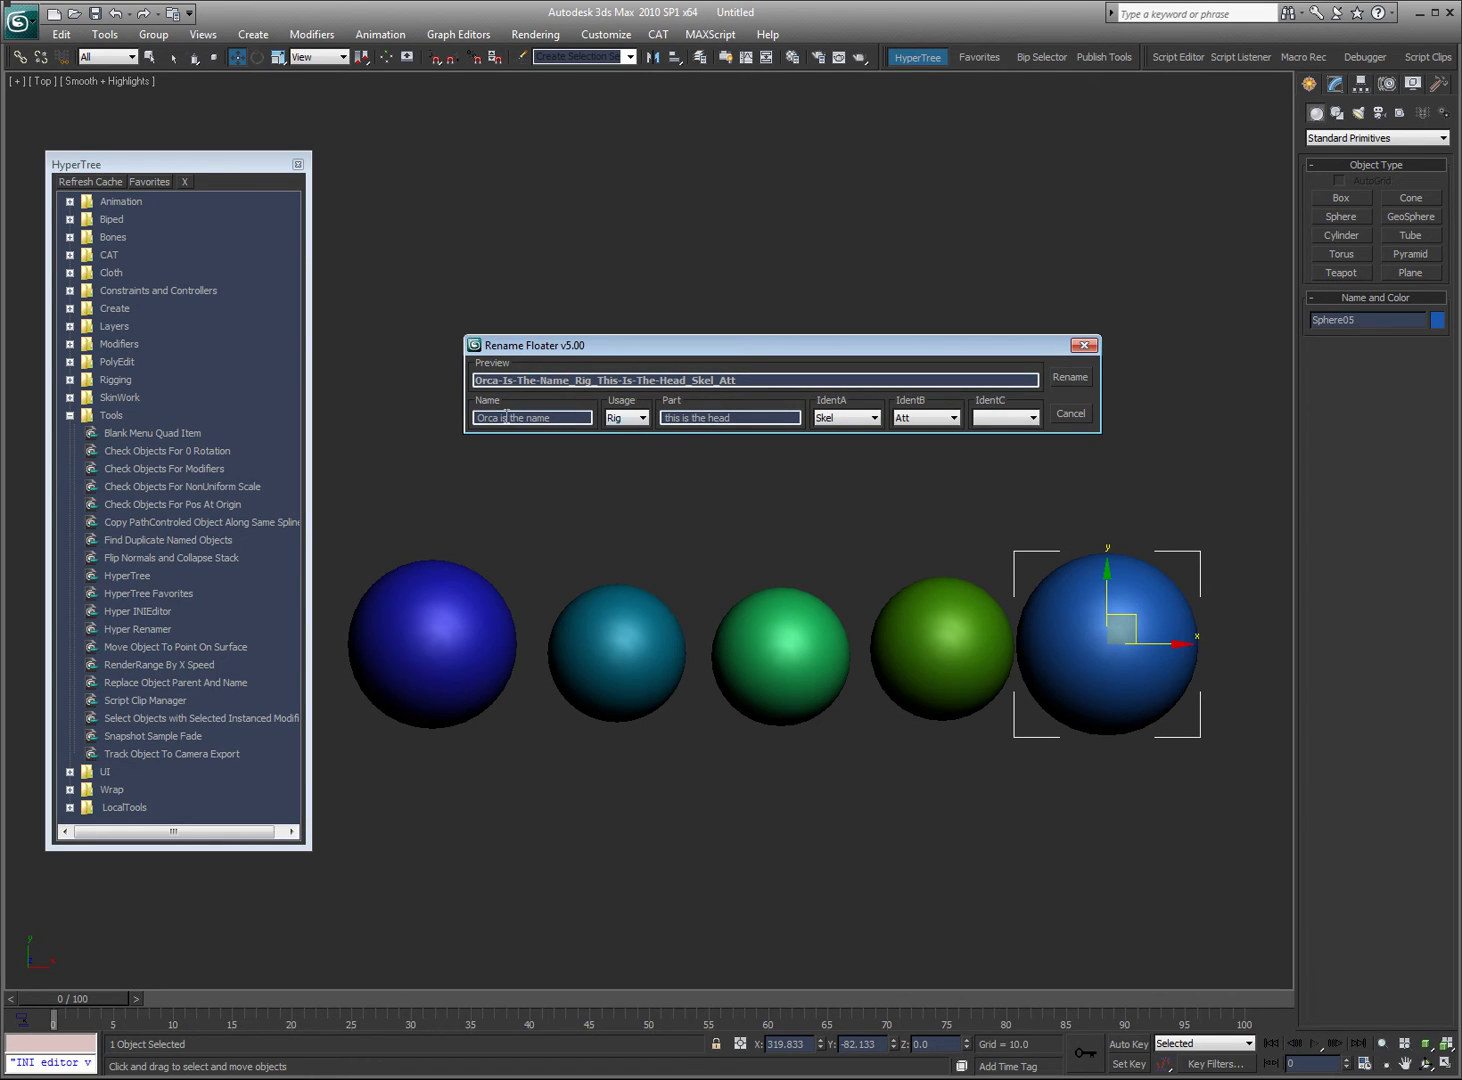
Shorten the name to Orca and the part to "this", and apply the rename to the sphere
left_click_drag(499, 418, 752, 422)
key("Delete")
key("Delete")
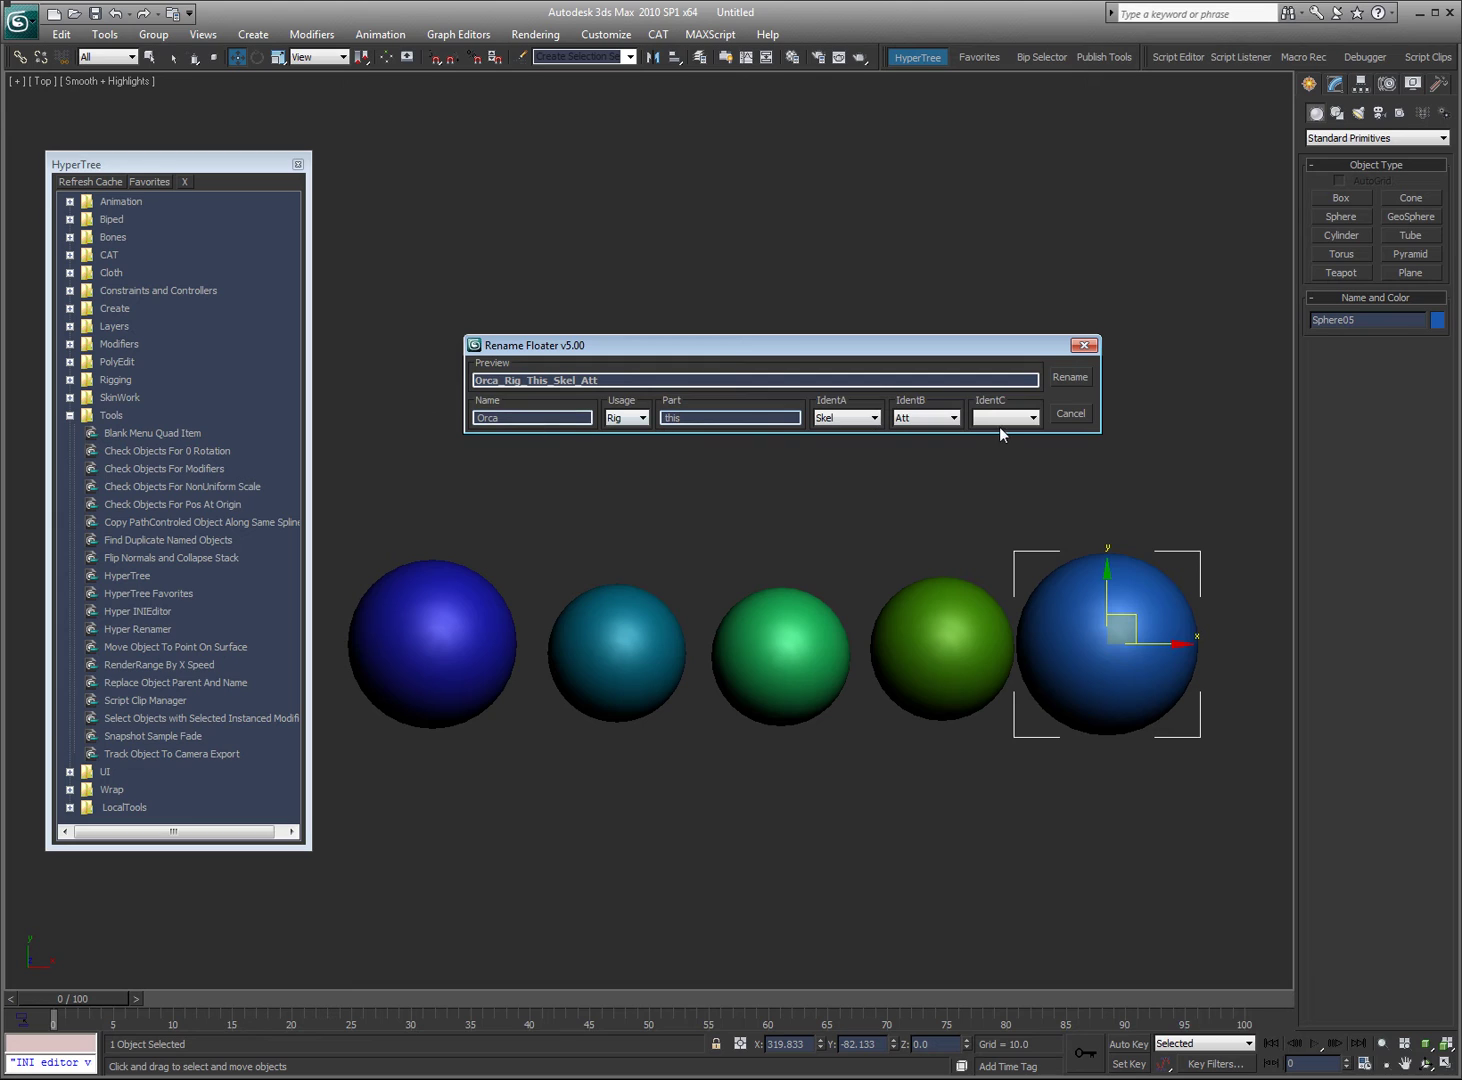
left_click(1070, 383)
Check the renamed sphere in the scene's object list, close the list and clear the selection
key("h")
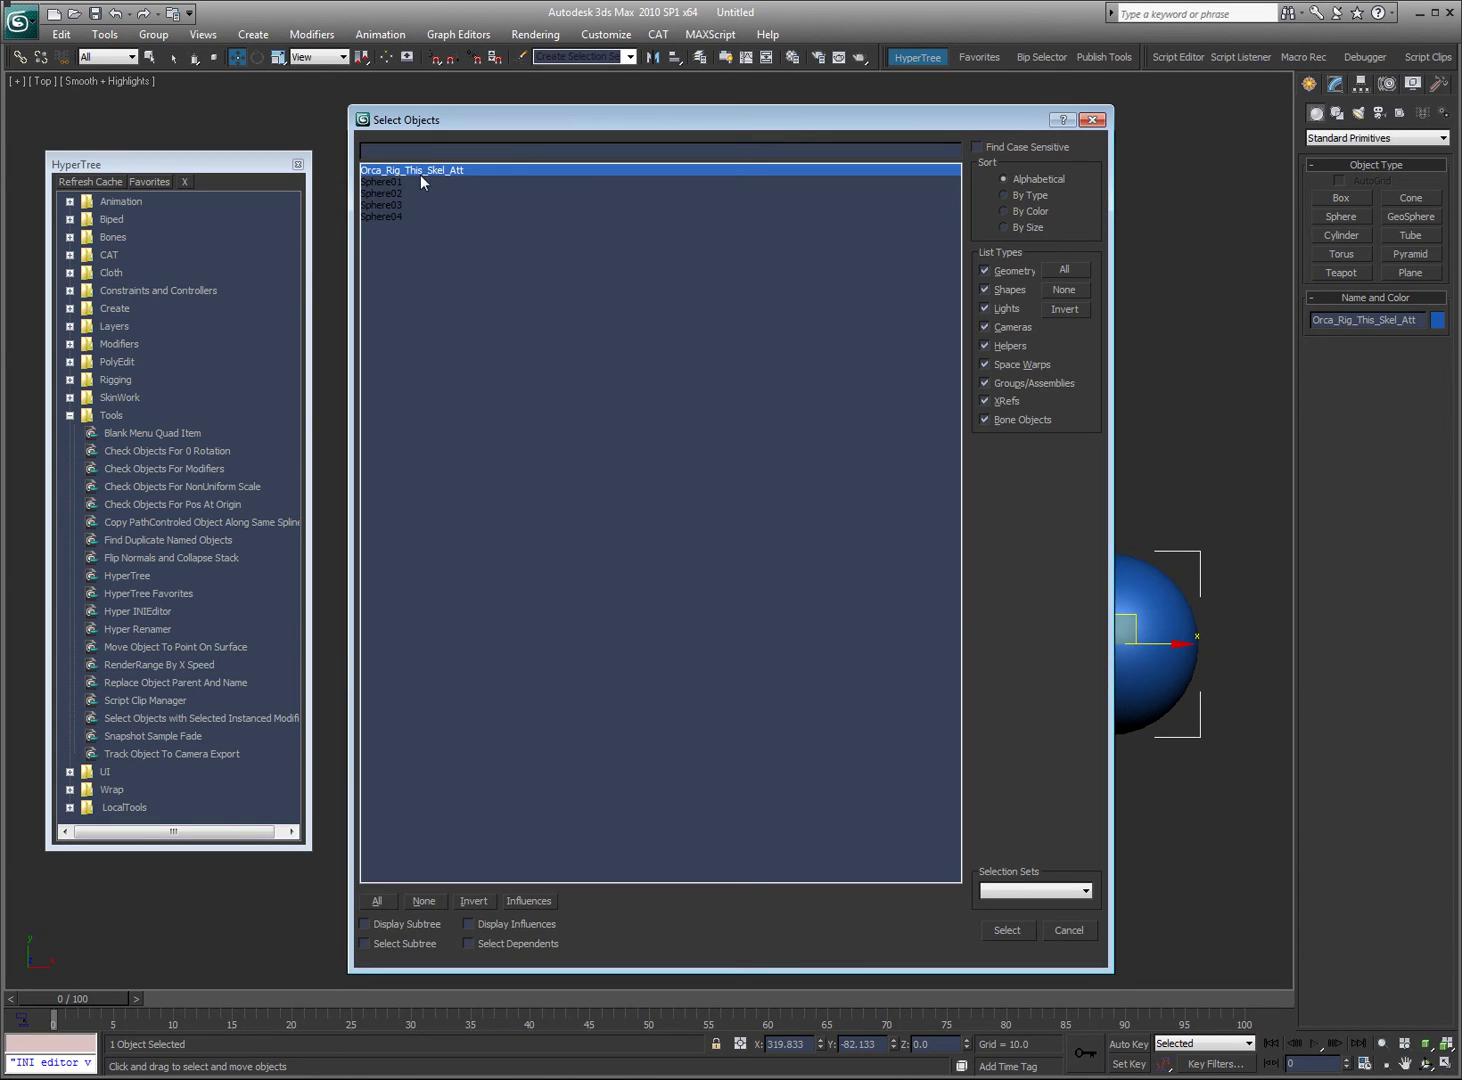
left_click(1066, 929)
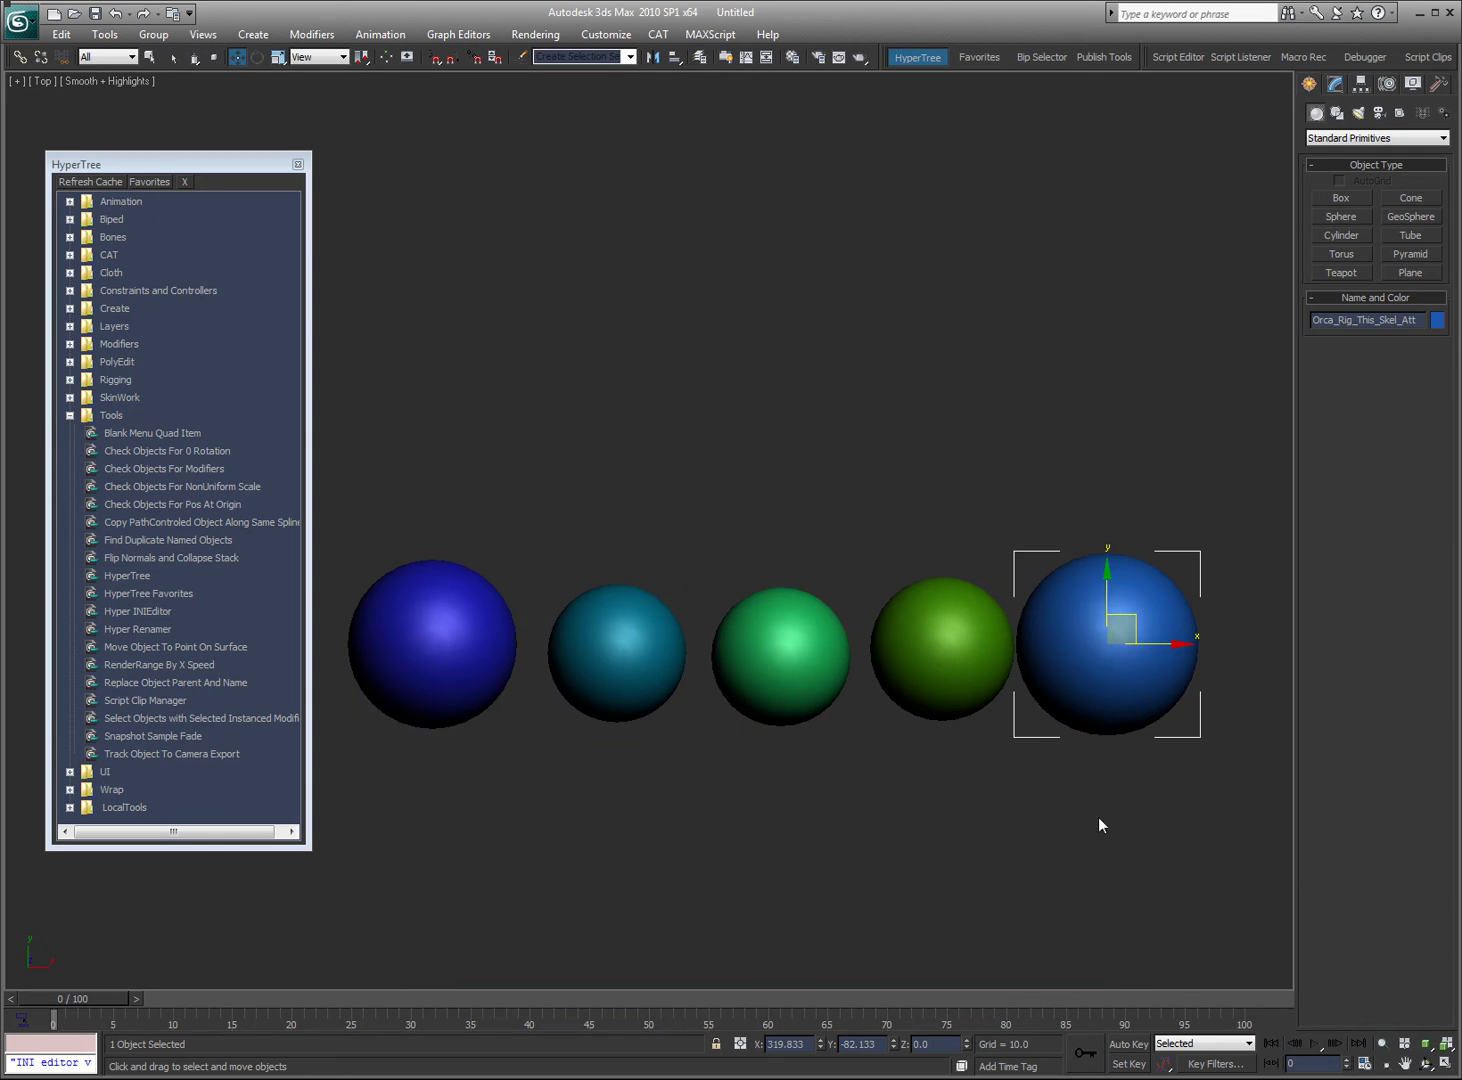
left_click(1035, 432)
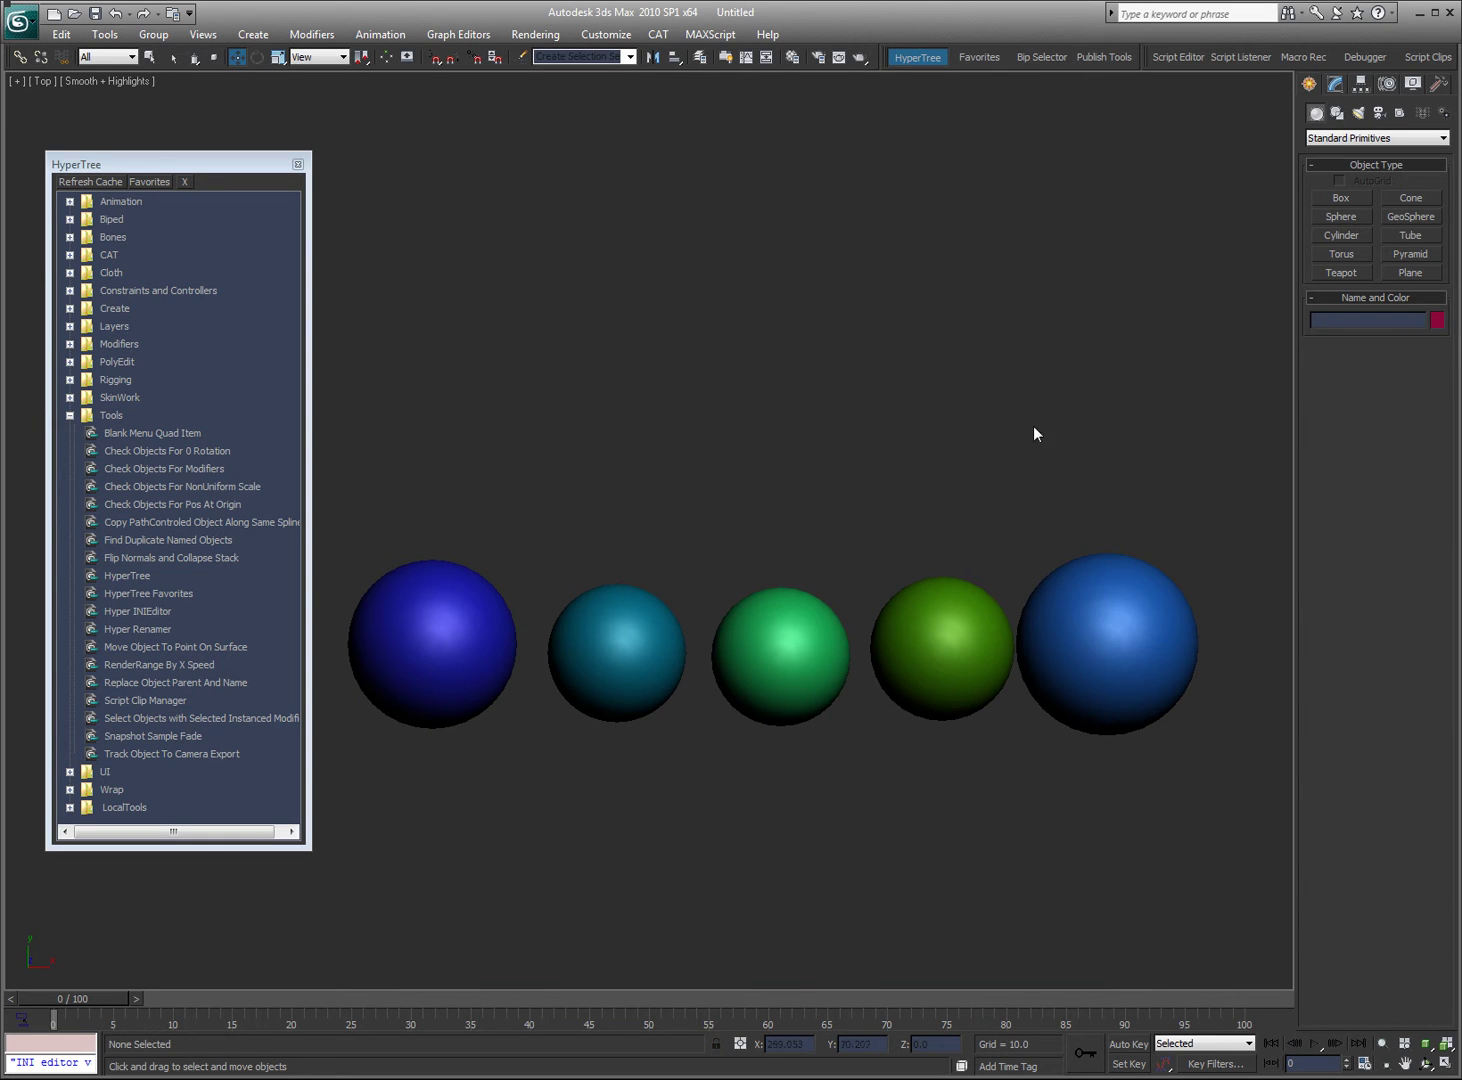
Open the Hyper INIEditor and move its window higher above the row of spheres
left_click(120, 612)
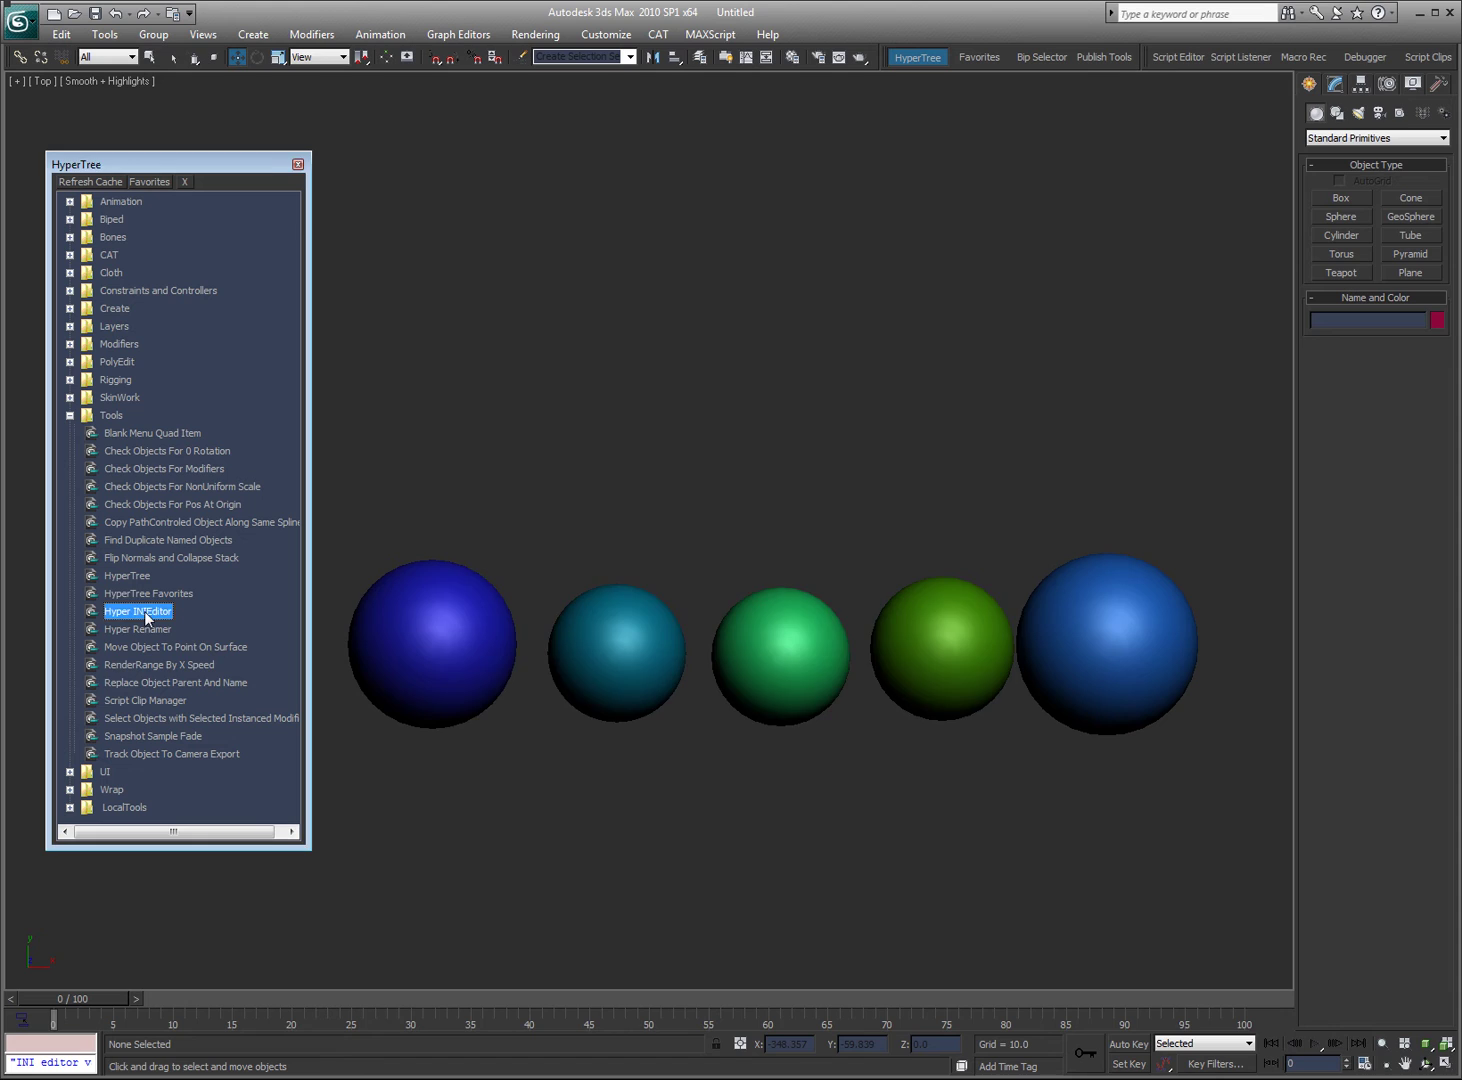
double_click(141, 611)
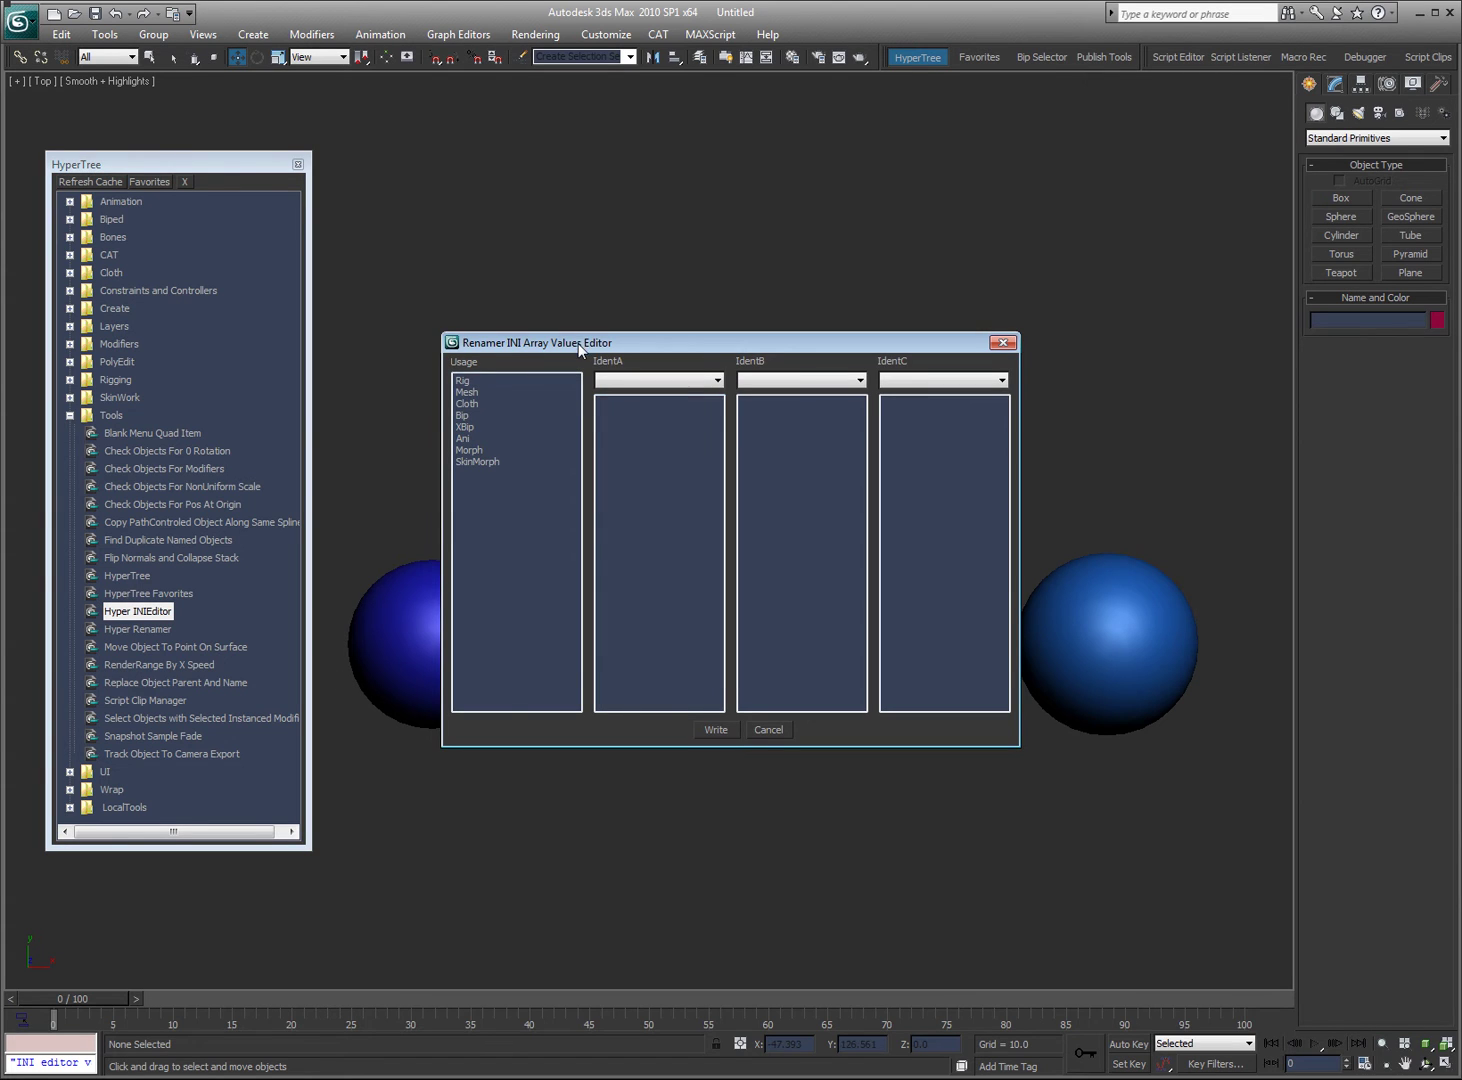
left_click_drag(578, 343, 578, 249)
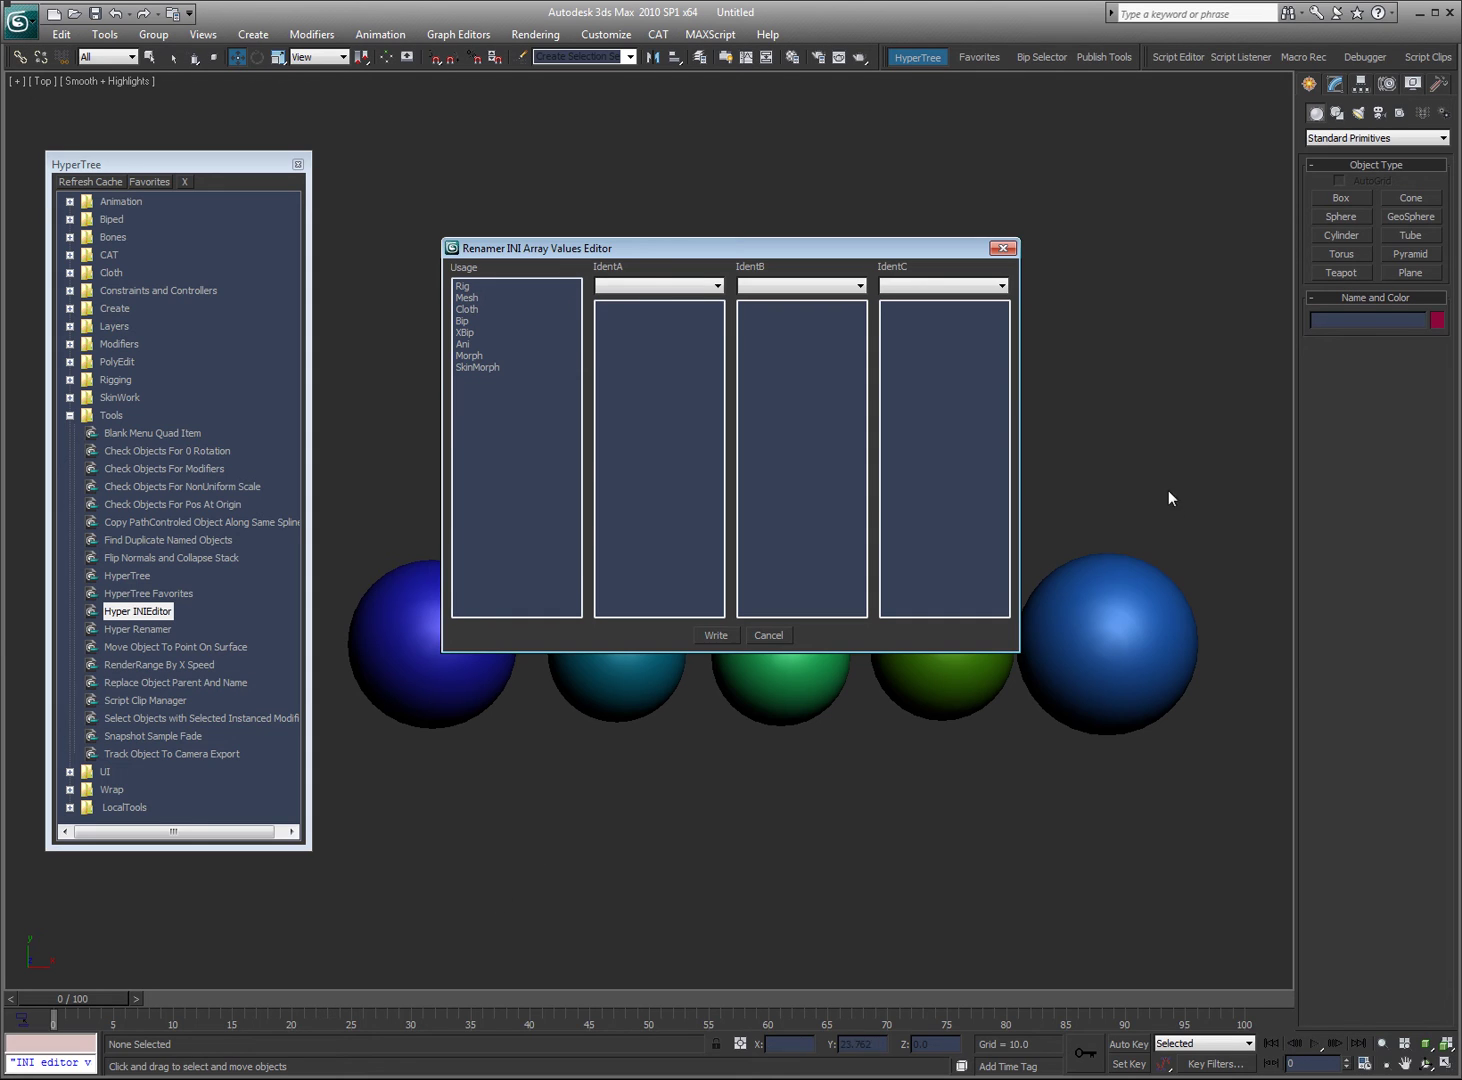
Reopen the renamer for the rightmost sphere, try the usages Bip and Rig, and cancel without renaming
left_click(1103, 688)
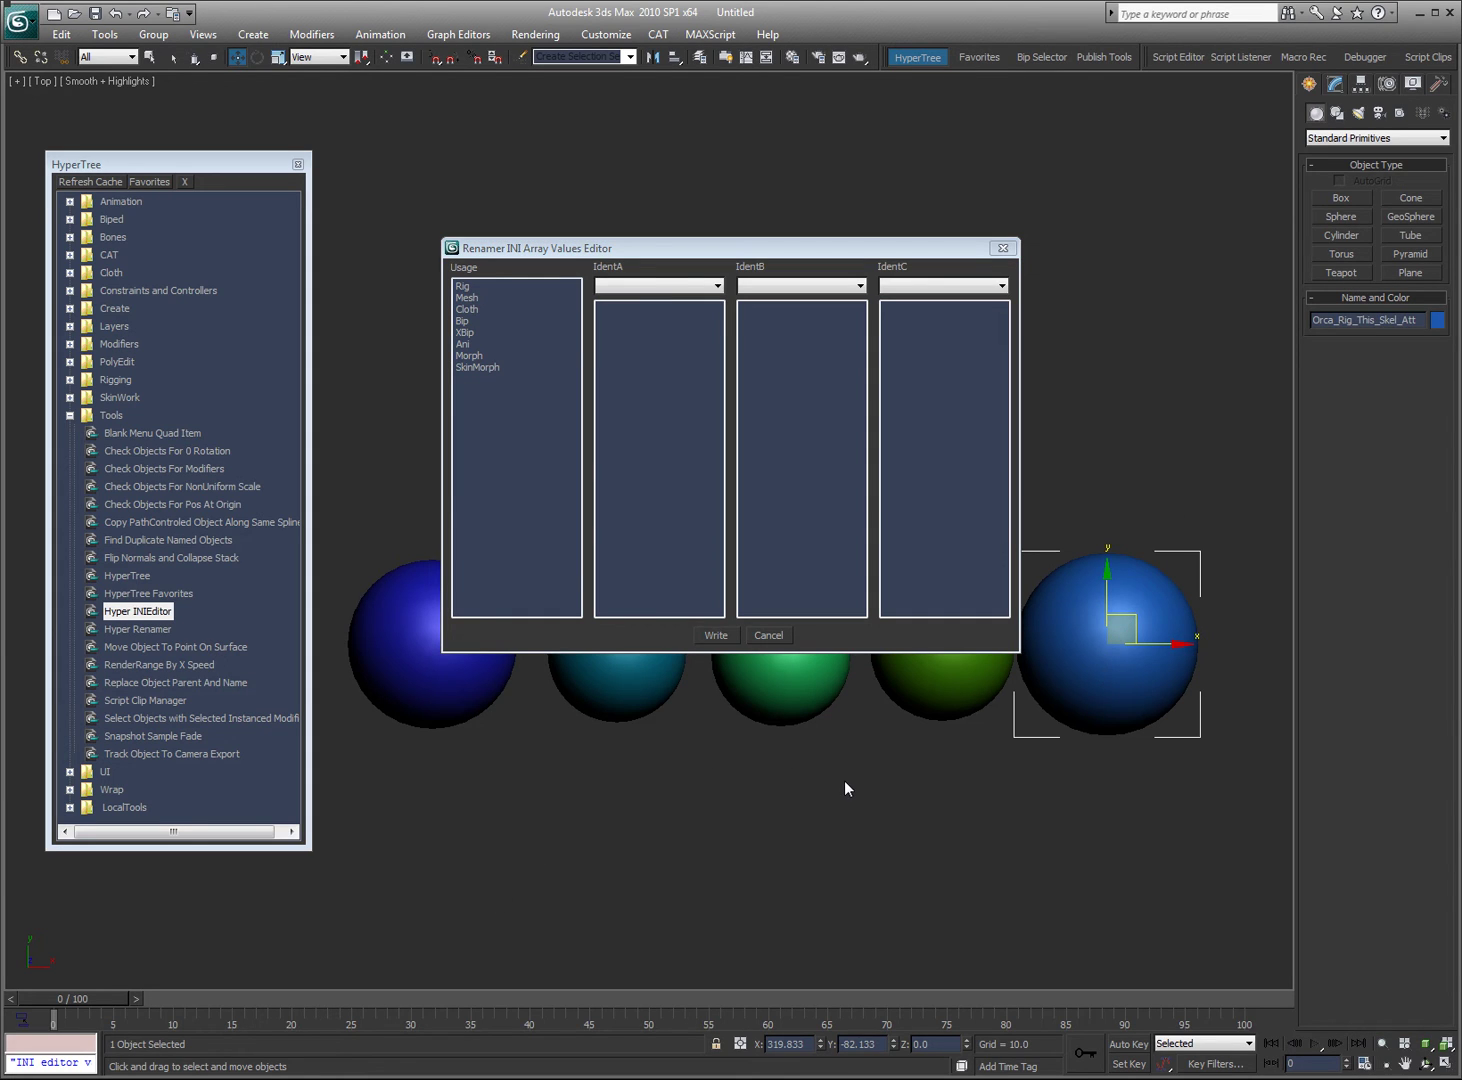
key("F12")
key("F12")
left_click_drag(1169, 685, 678, 732)
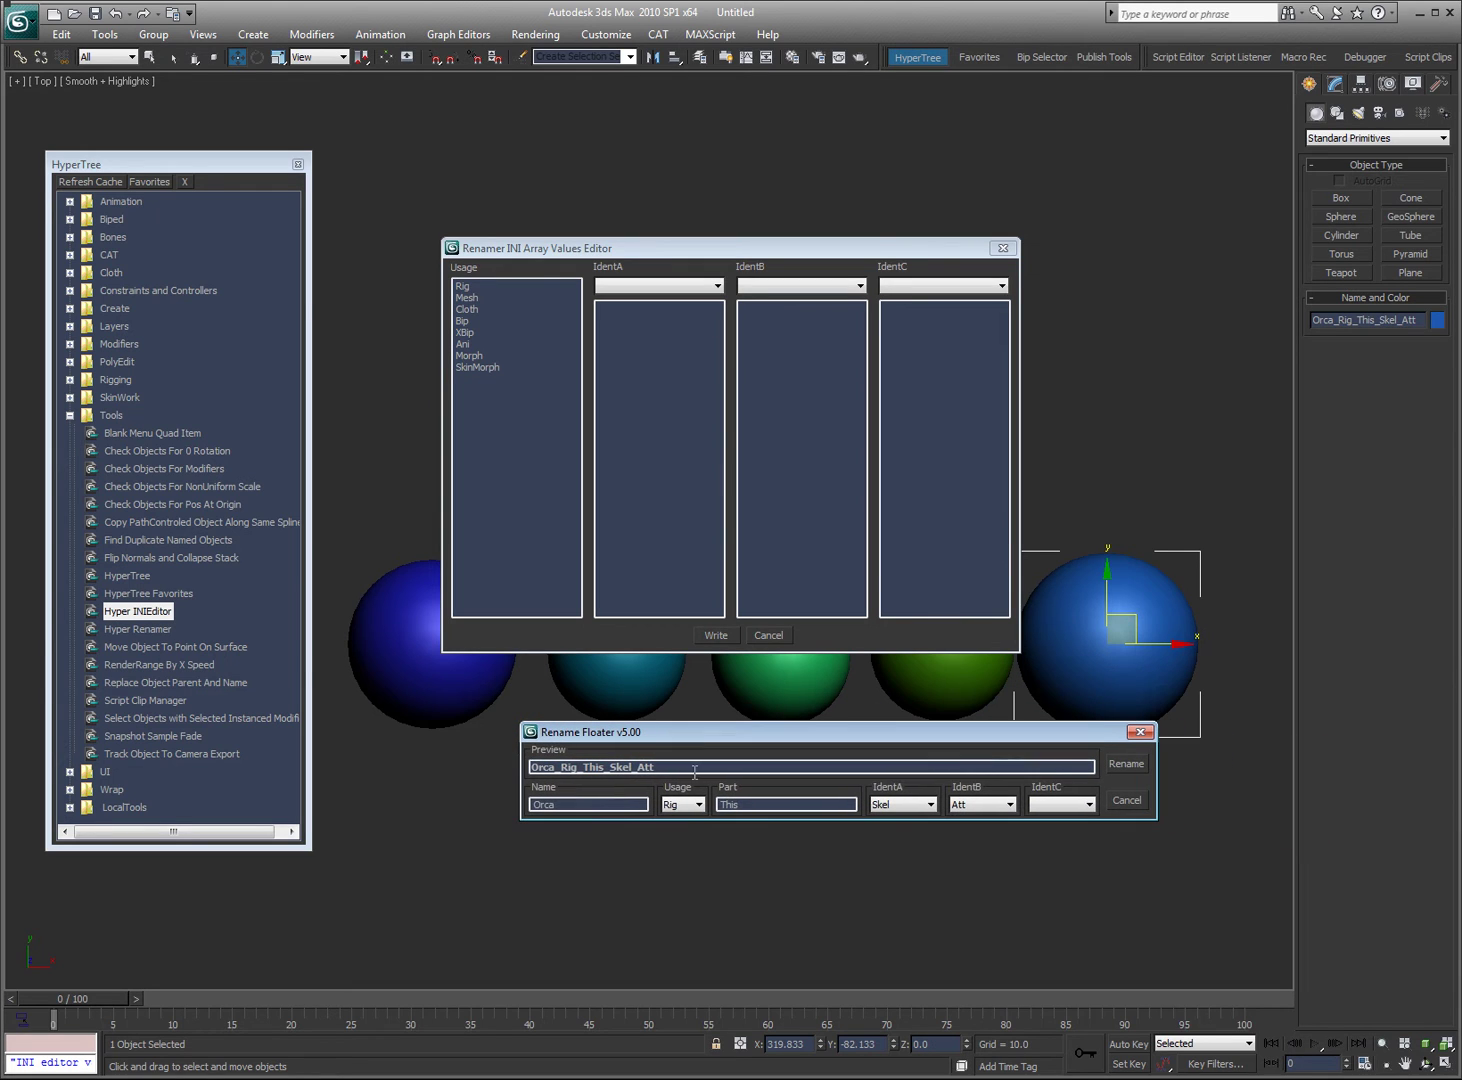
left_click(679, 806)
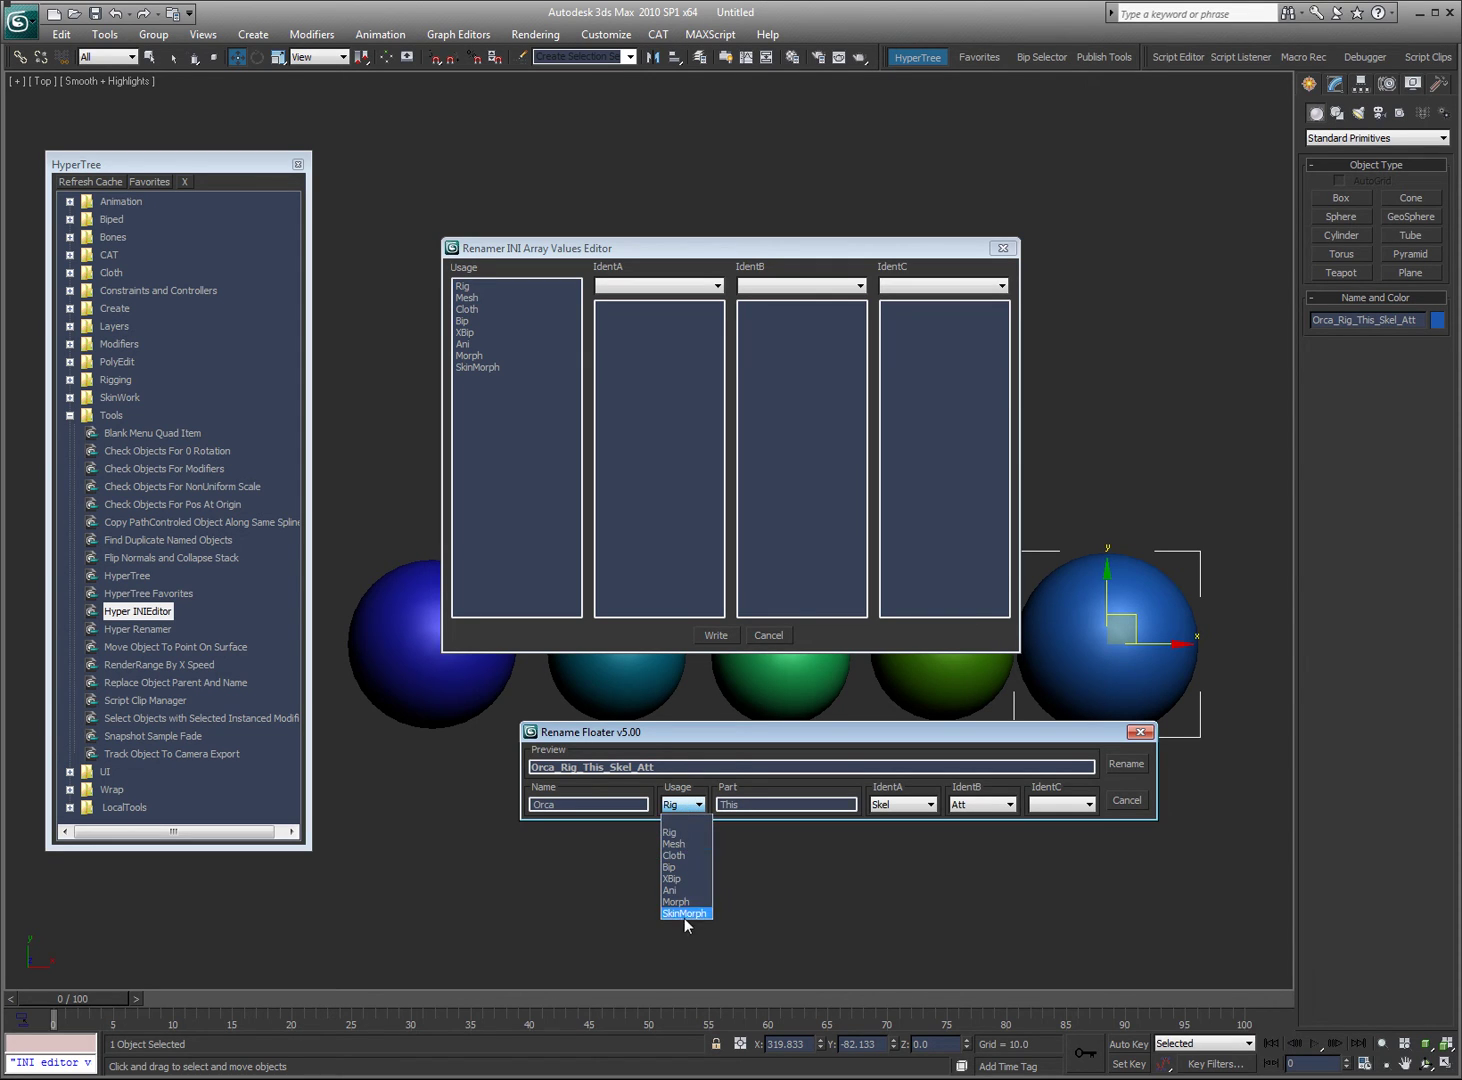
left_click(686, 867)
left_click(693, 806)
left_click(675, 831)
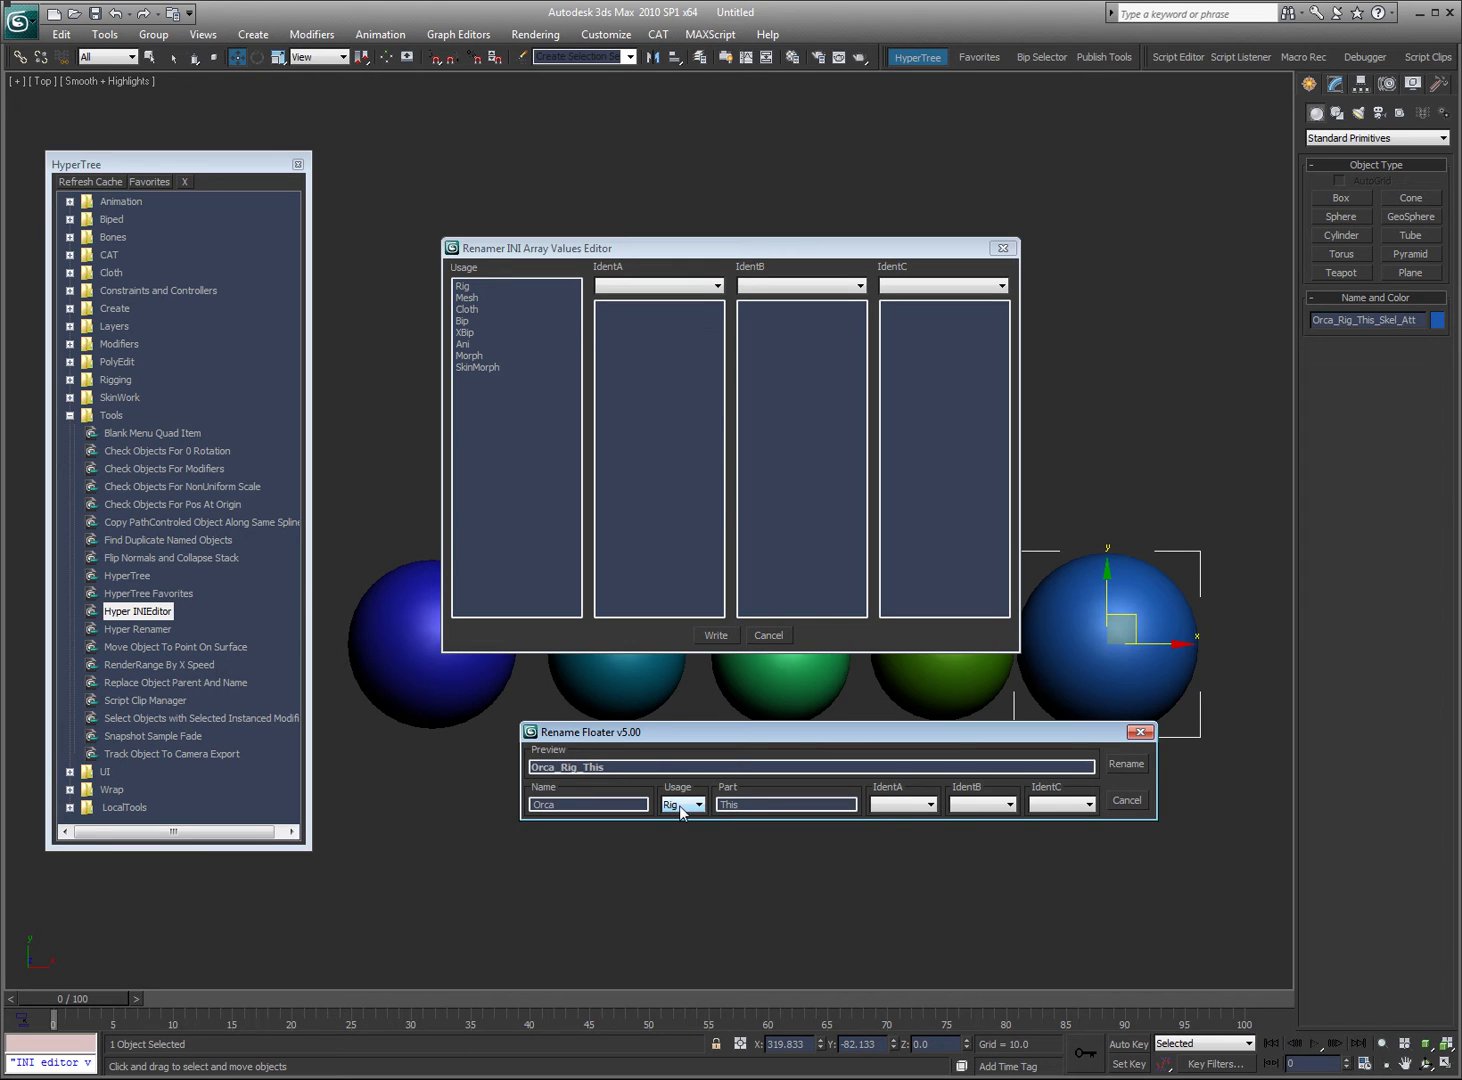
left_click(1126, 800)
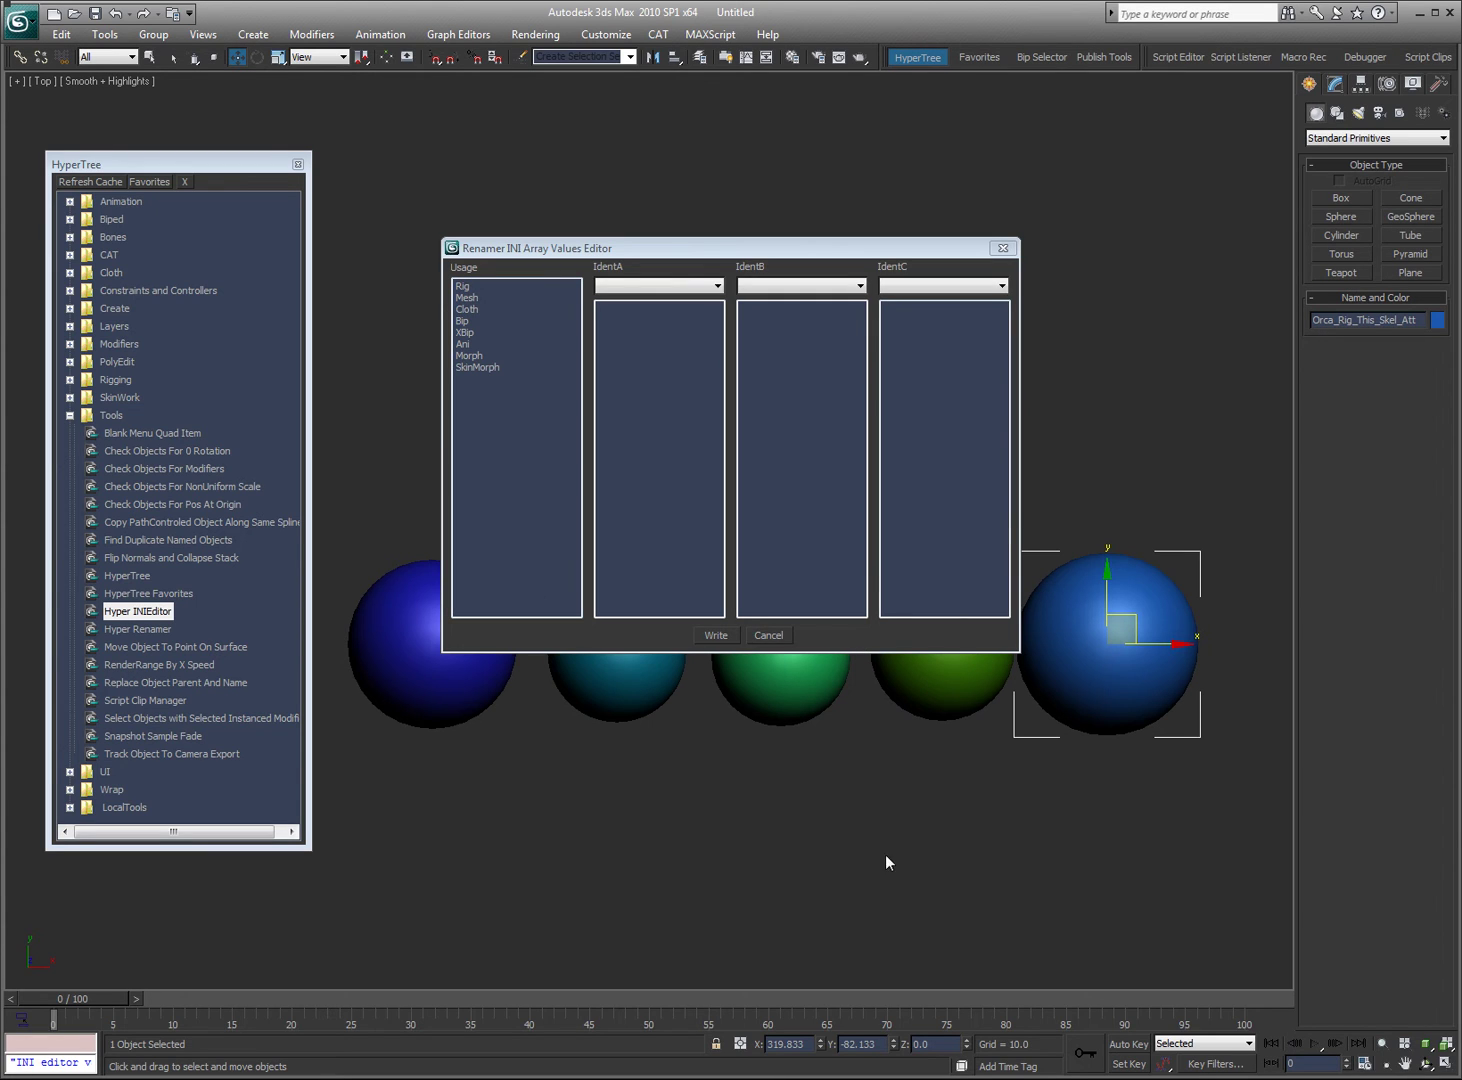
Reopen the renamer for the selected sphere and try usage Bip with IdentA set to Ctrl
key("ctrl+r")
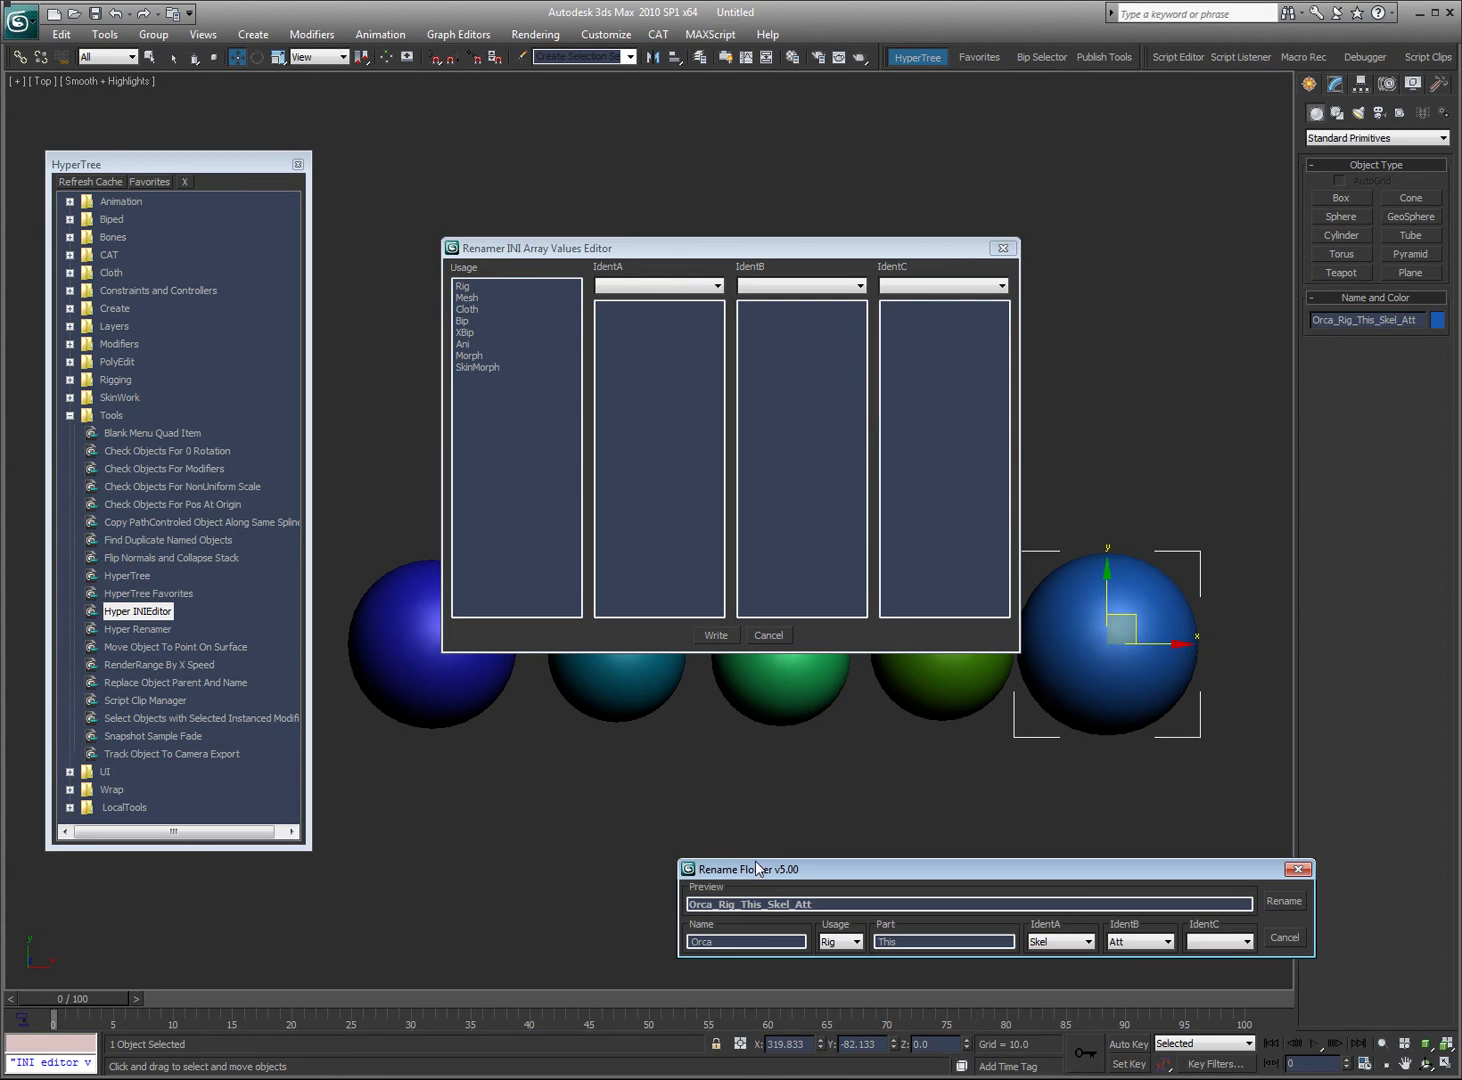
left_click(1052, 940)
left_click(849, 943)
left_click(850, 942)
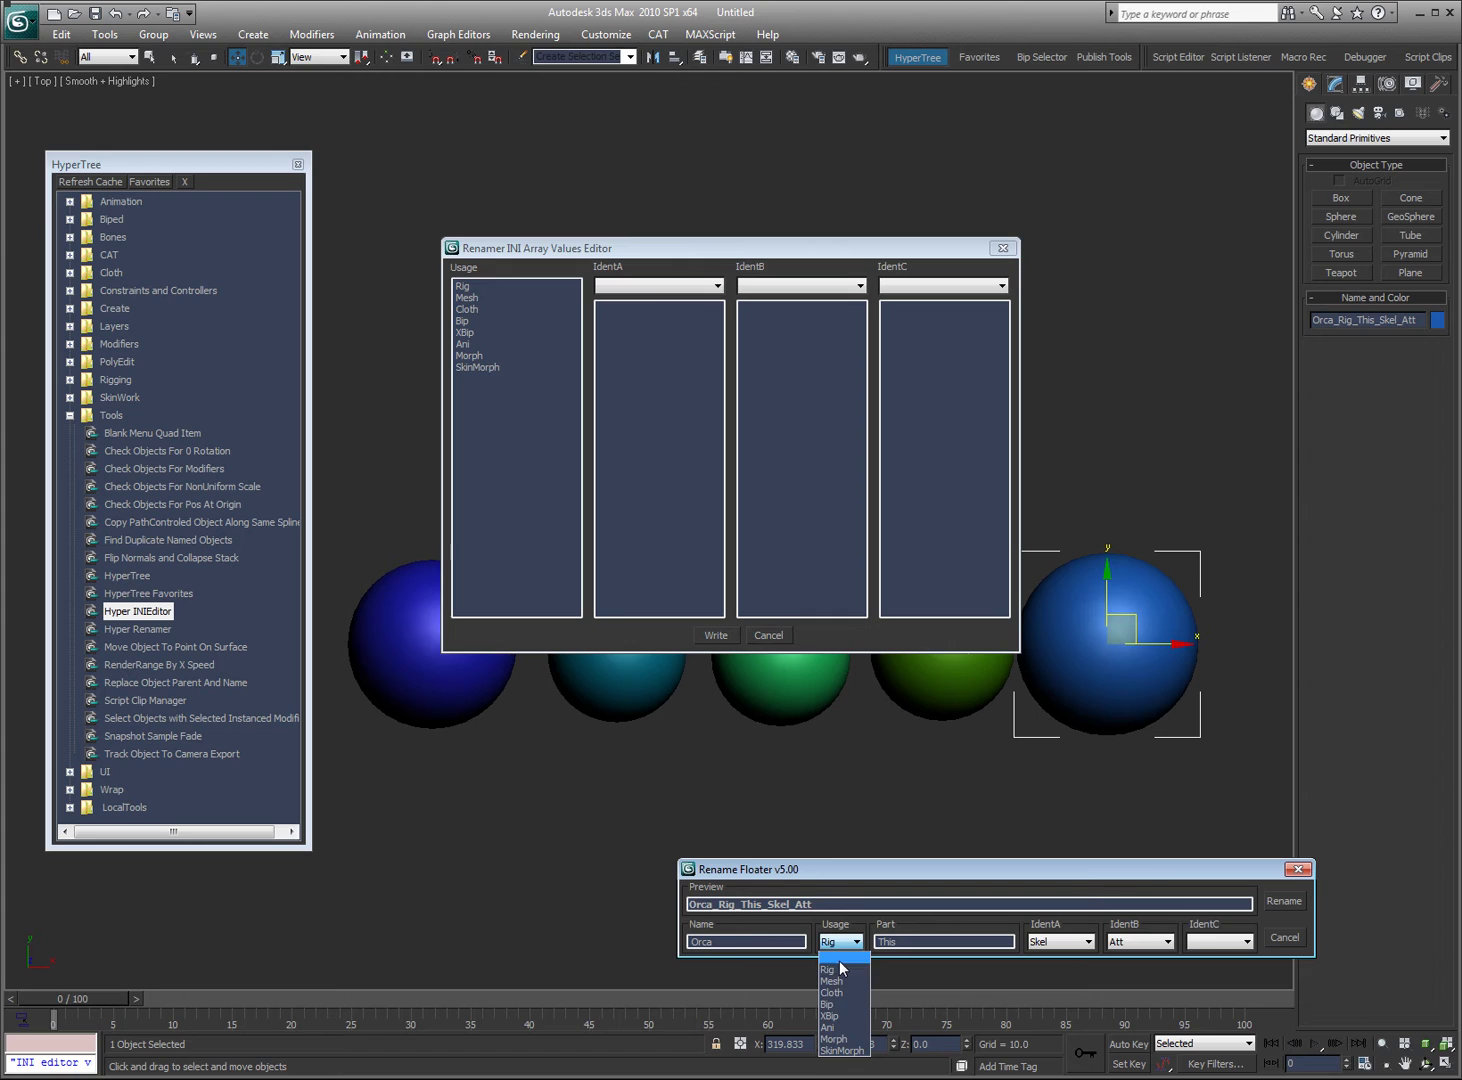
left_click(831, 1004)
left_click(1062, 942)
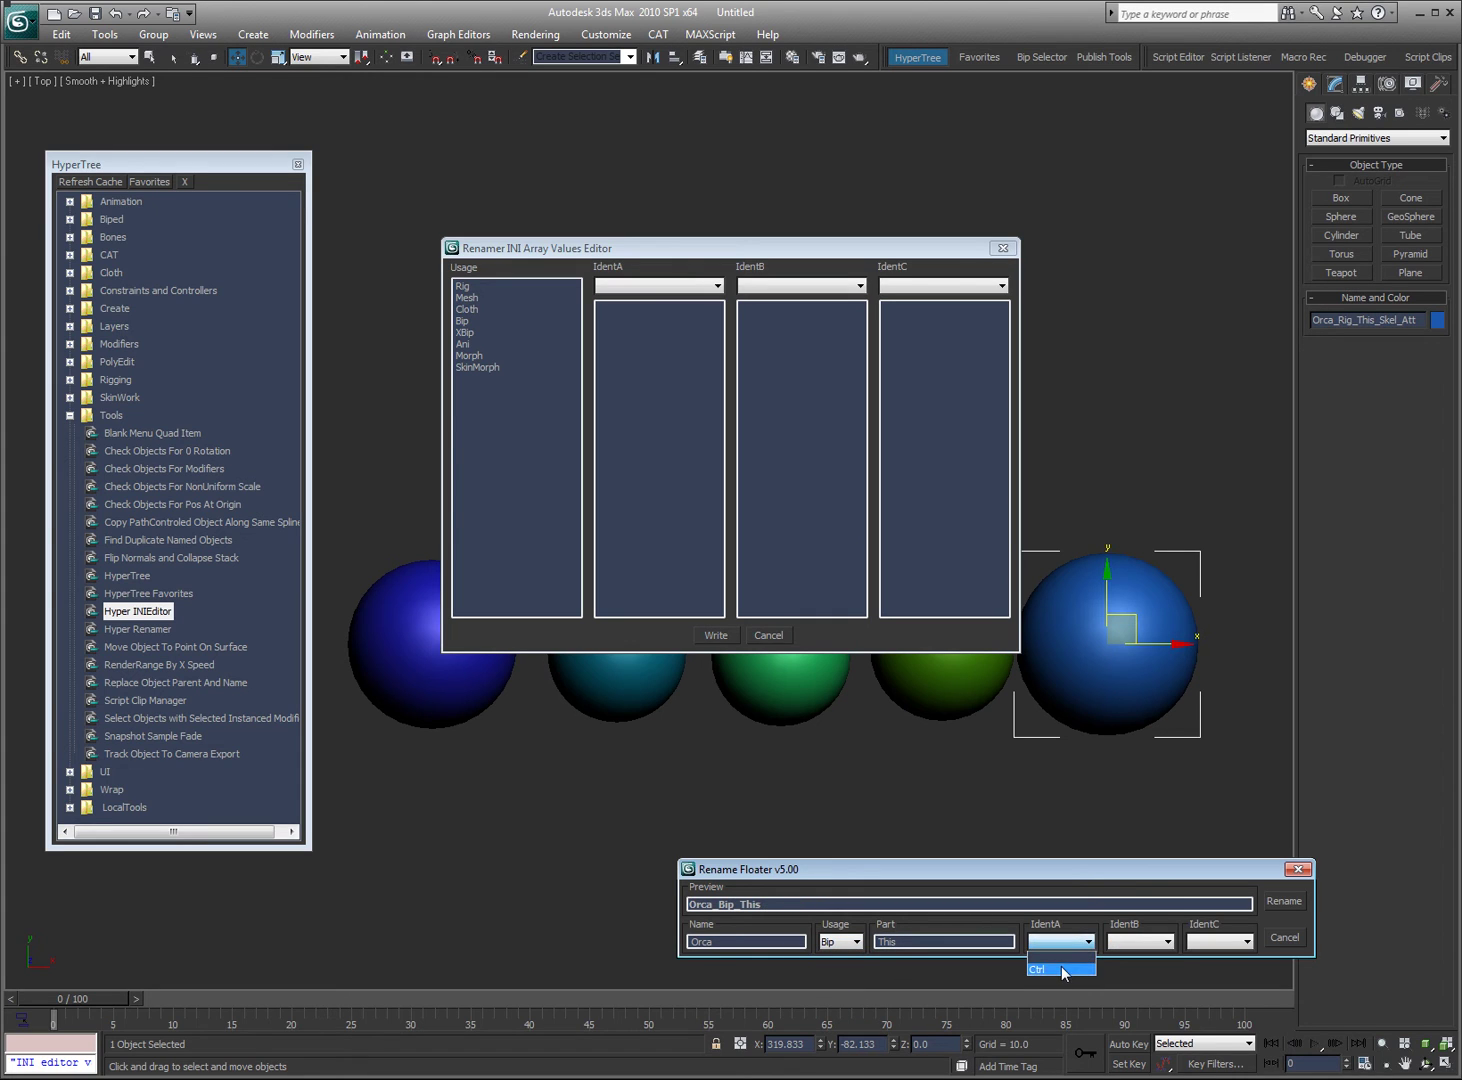
left_click(1062, 969)
Try usage Cloth with IdentA set to Drv, examine the IdentA and IdentB options, and close the renamer without renaming
left_click(828, 945)
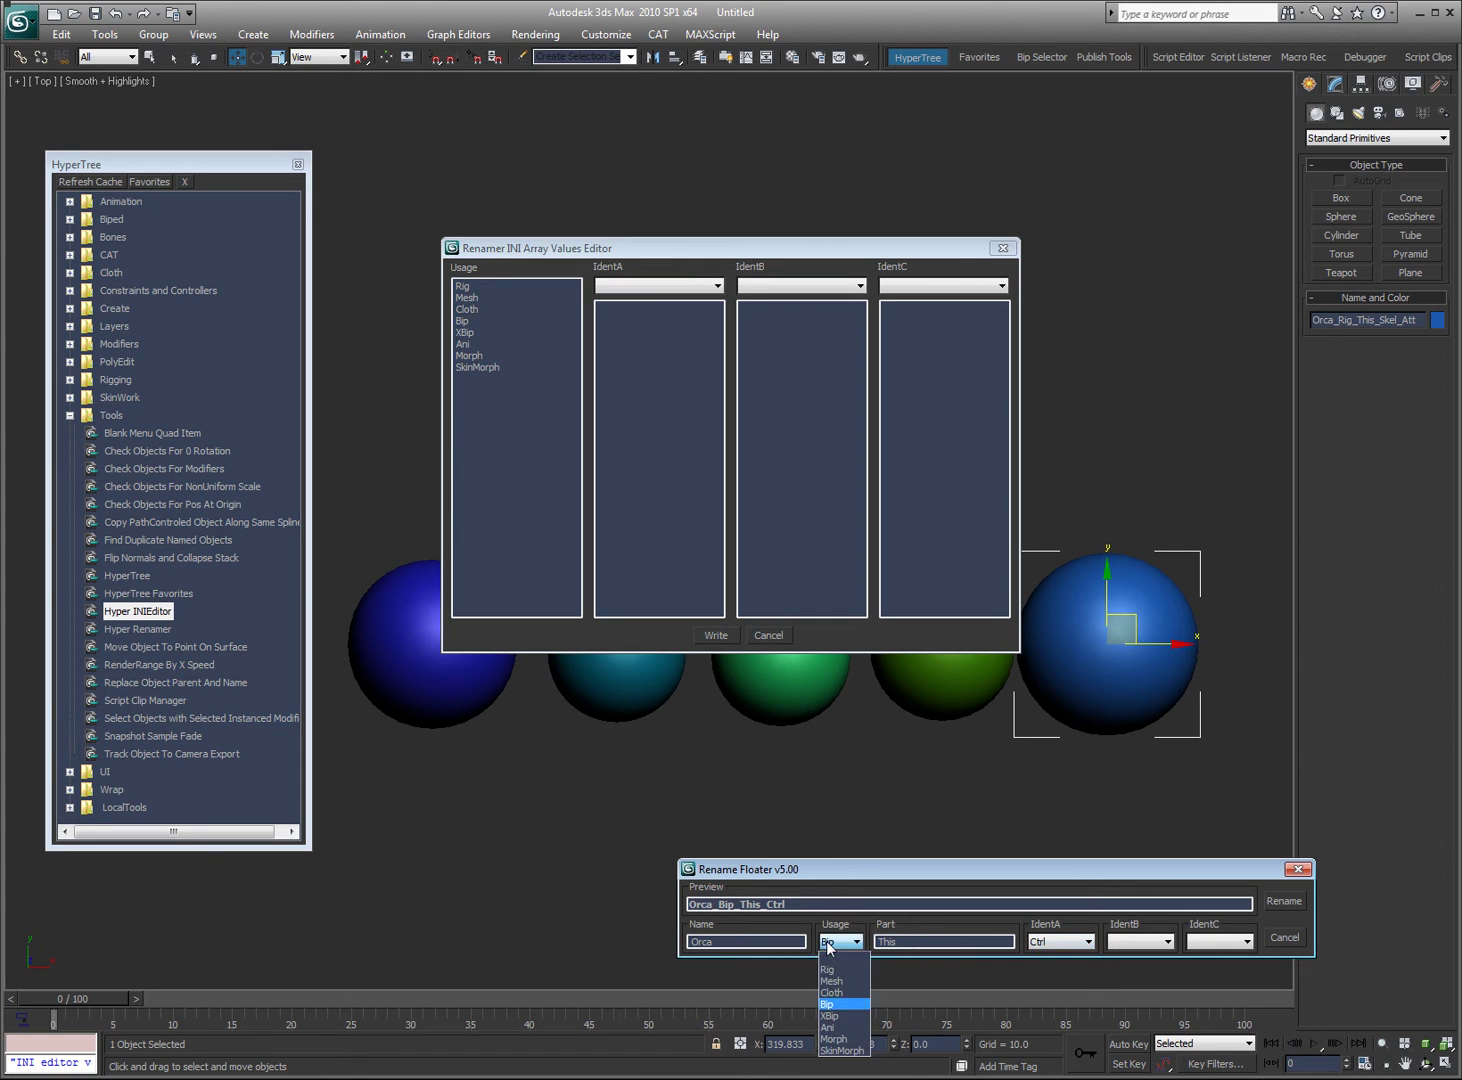
left_click(830, 993)
left_click(1052, 943)
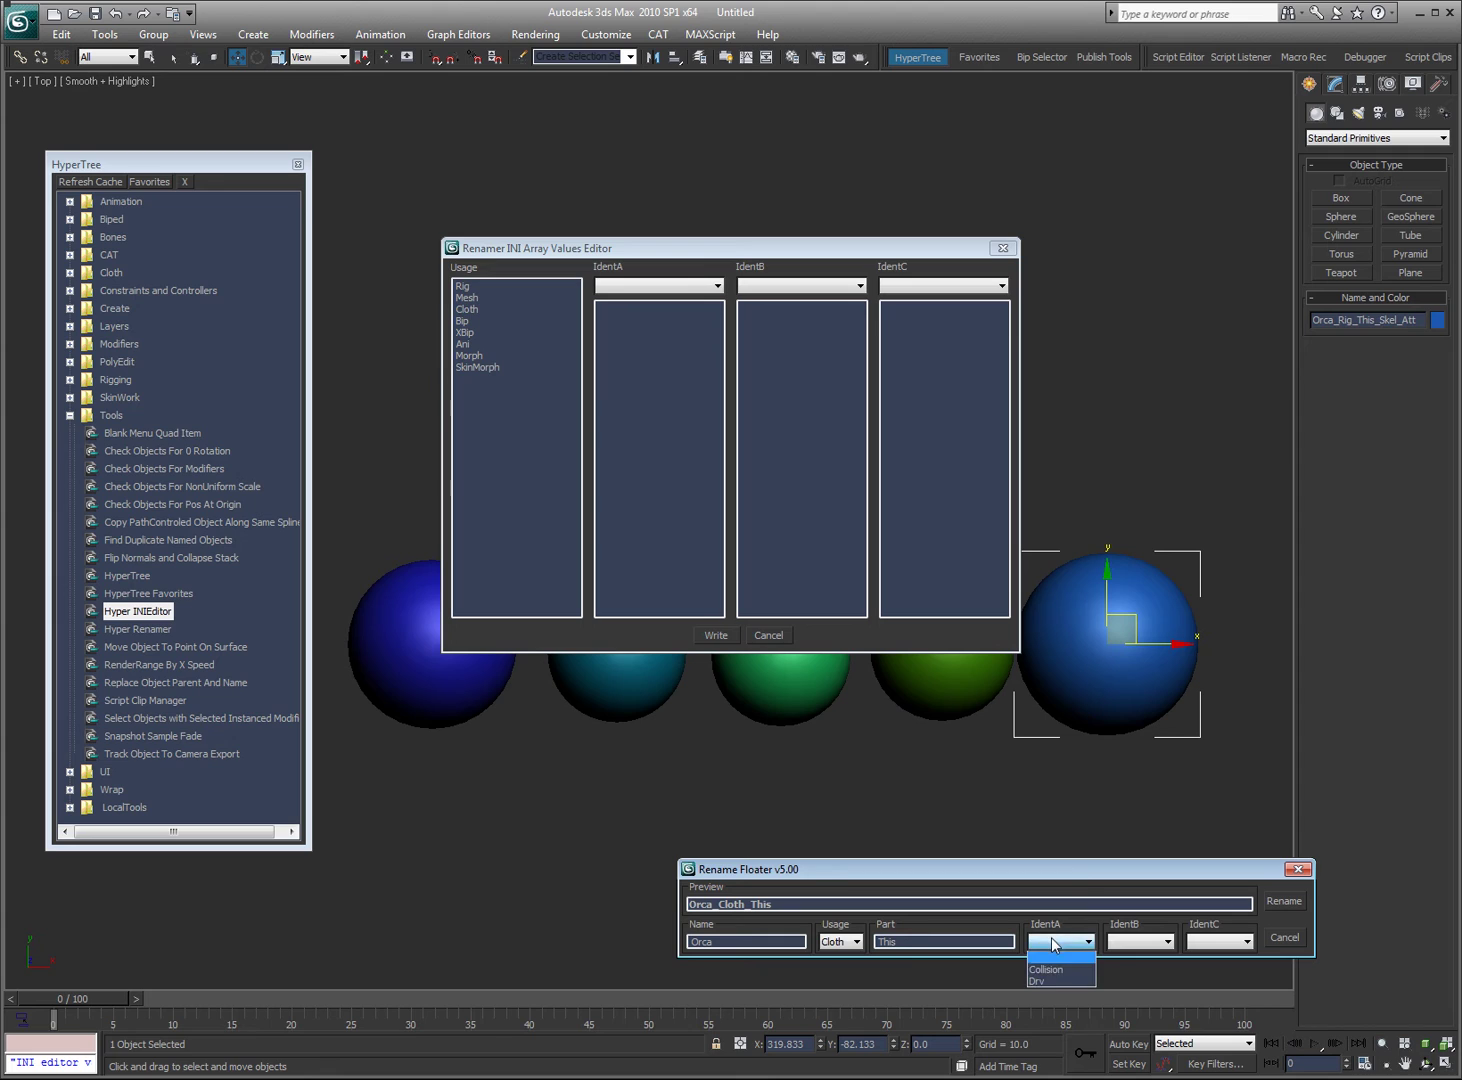
left_click(1047, 980)
left_click(1113, 942)
left_click(1061, 945)
left_click(1057, 944)
left_click(1062, 943)
left_click(1063, 944)
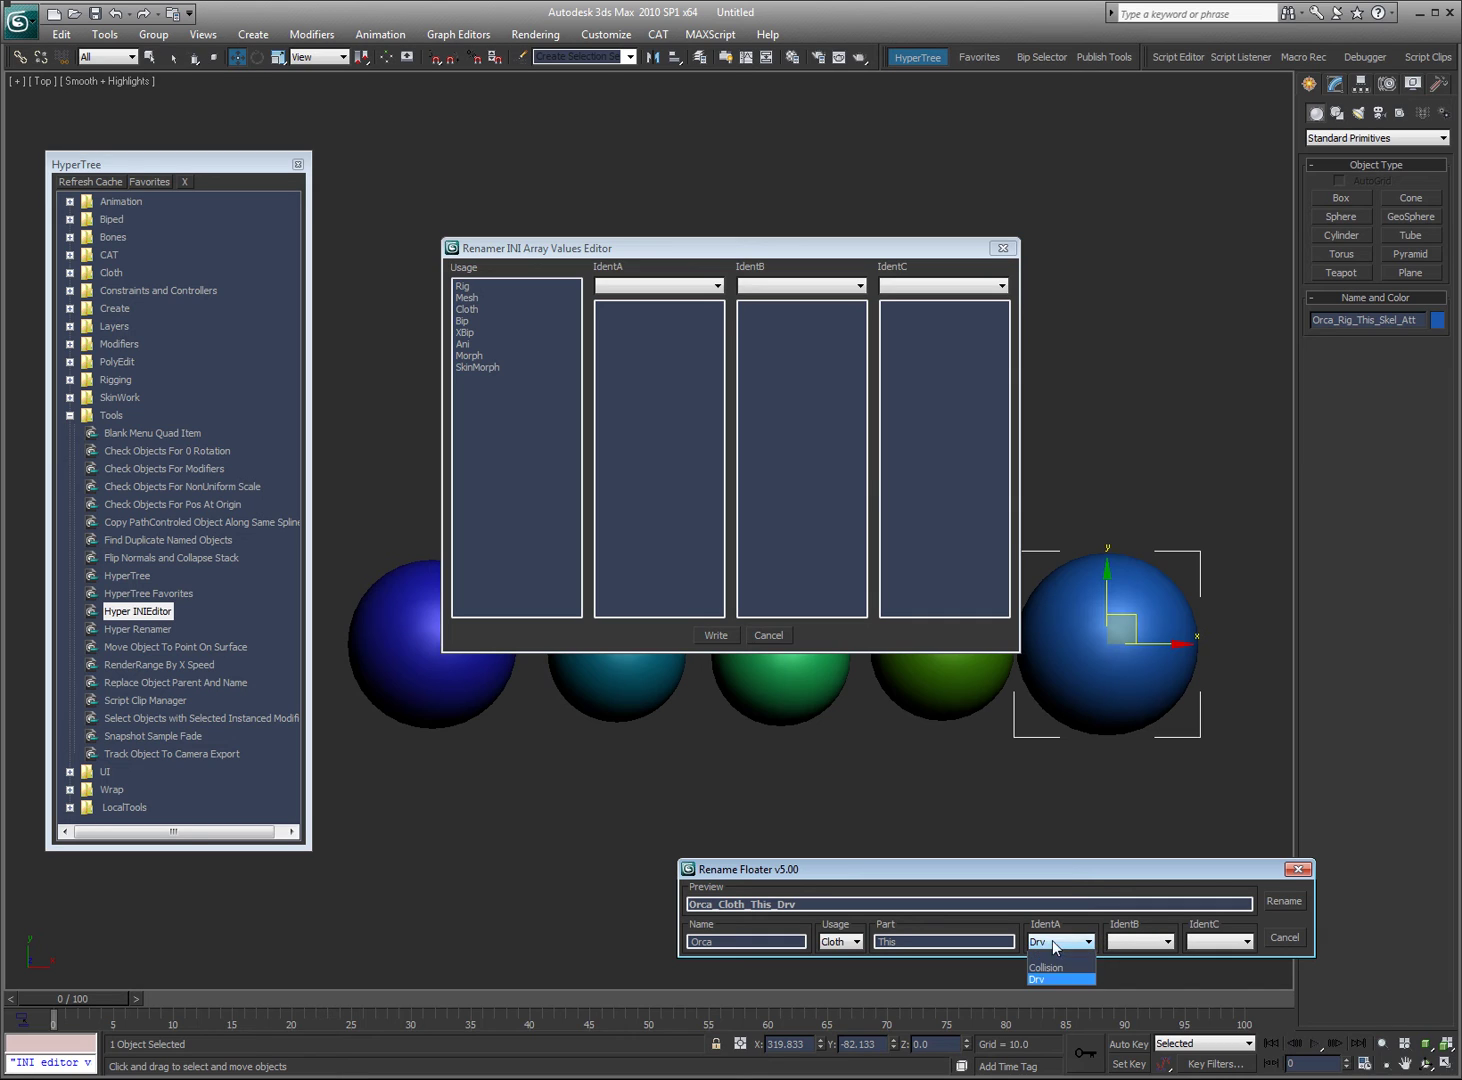
left_click(1140, 943)
left_click(1140, 943)
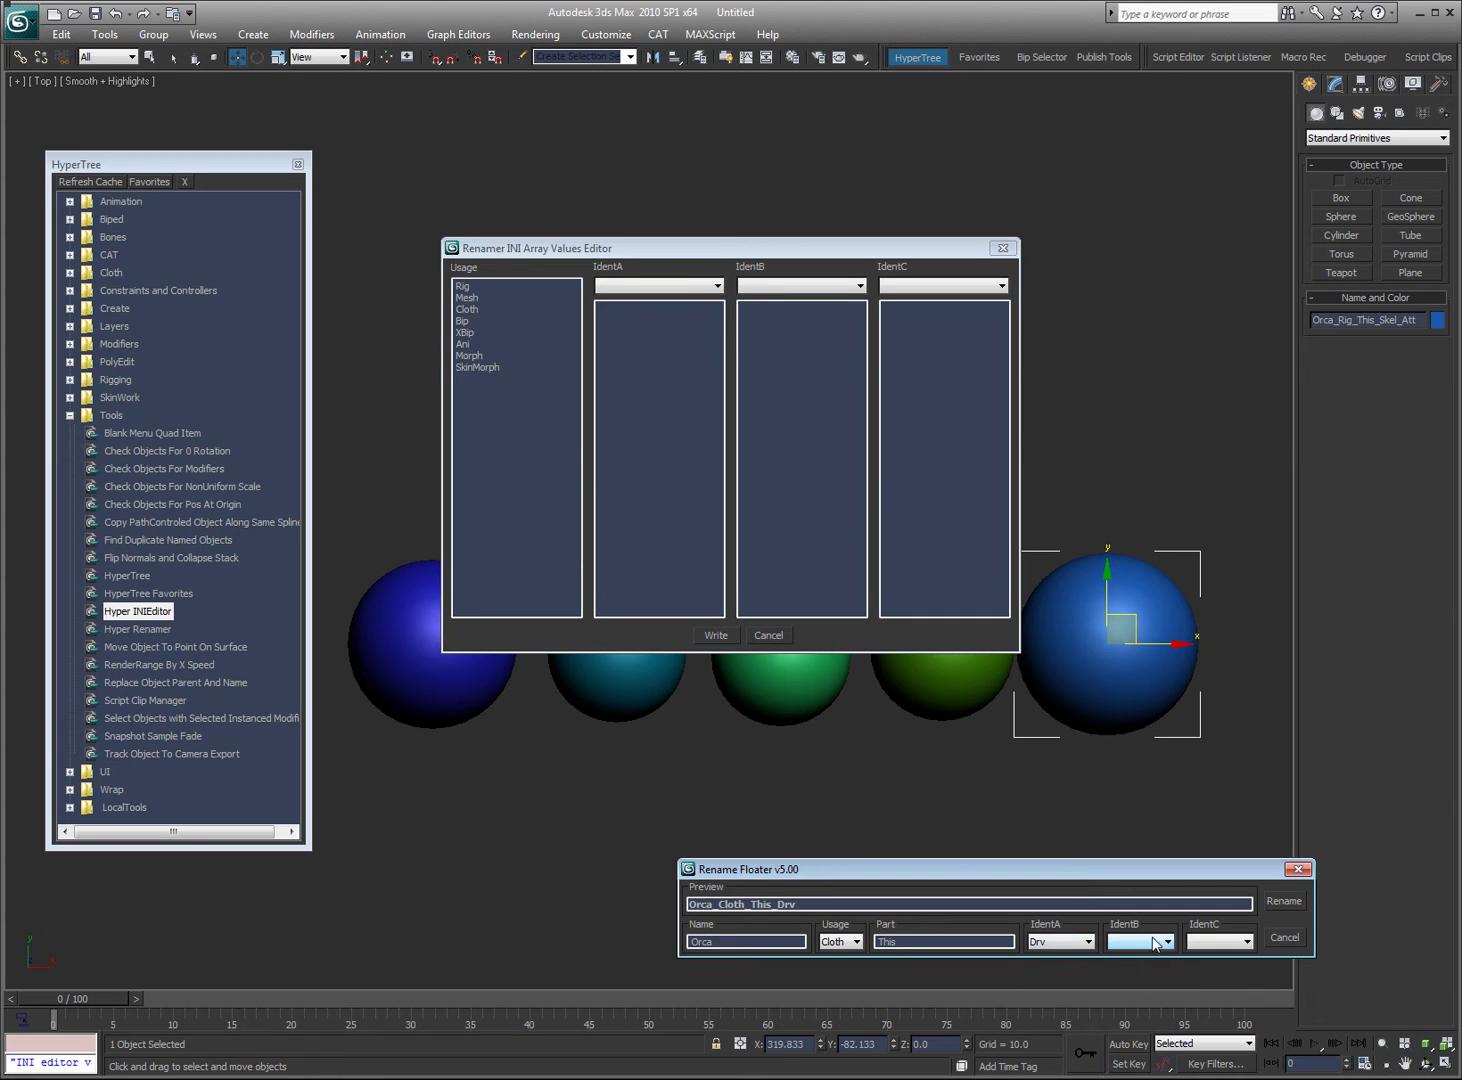
left_click(1297, 871)
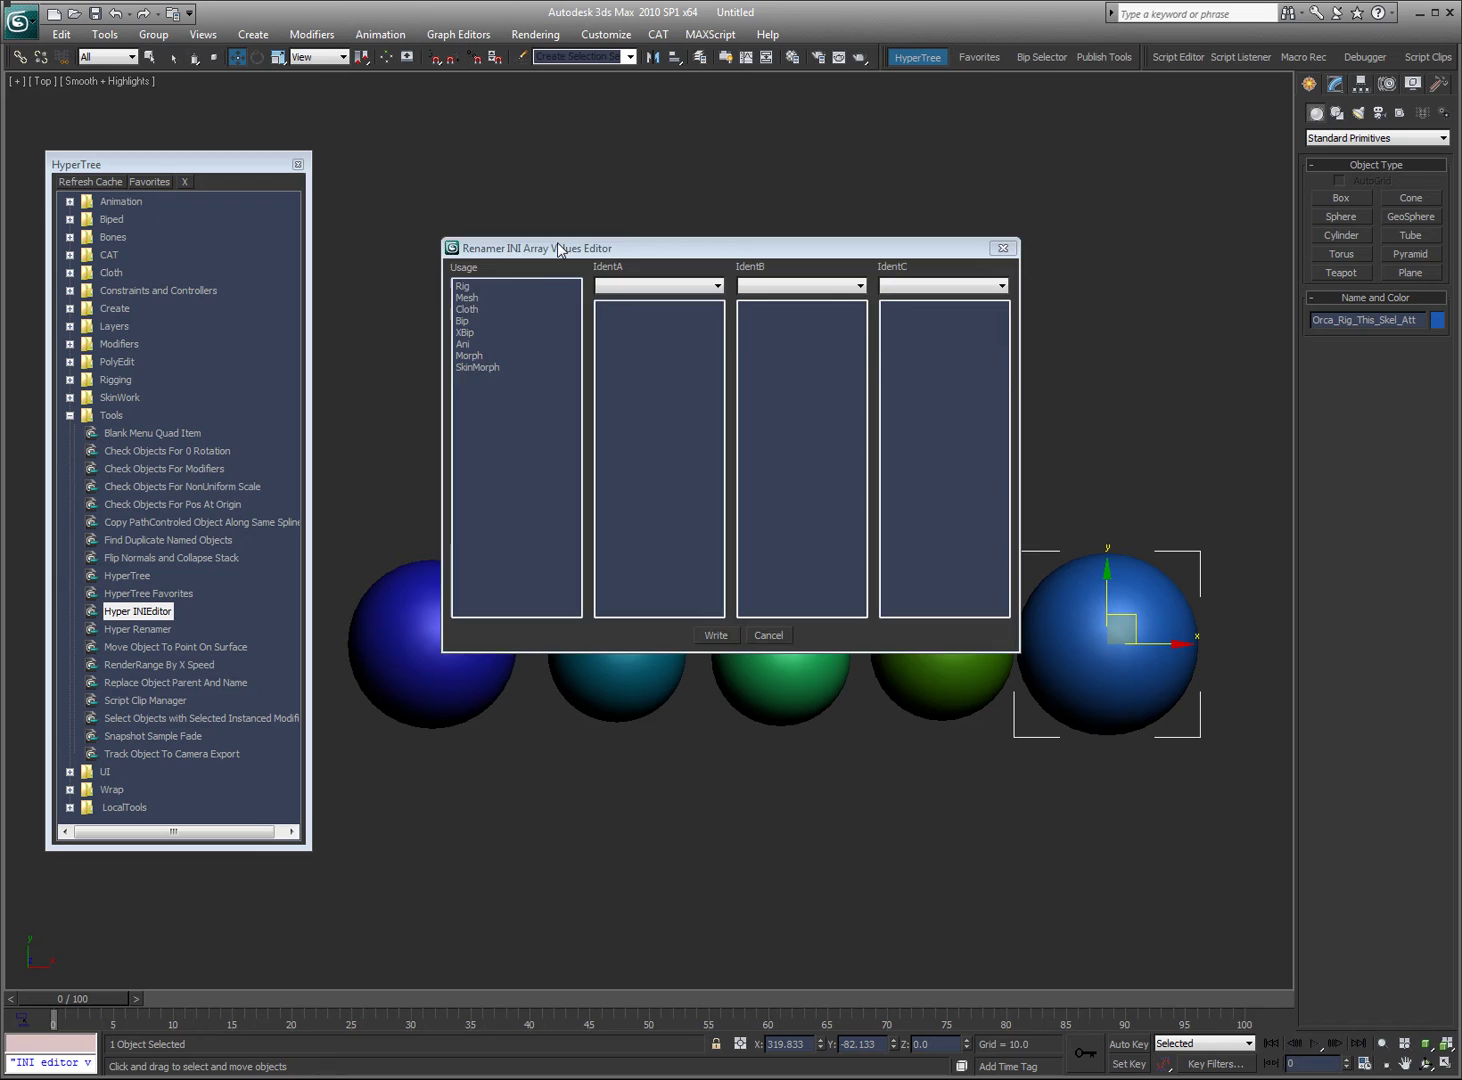
Add a new Test entry at the end of the Usage list in the Renamer INI Array Values Editor
left_click_drag(561, 246, 522, 286)
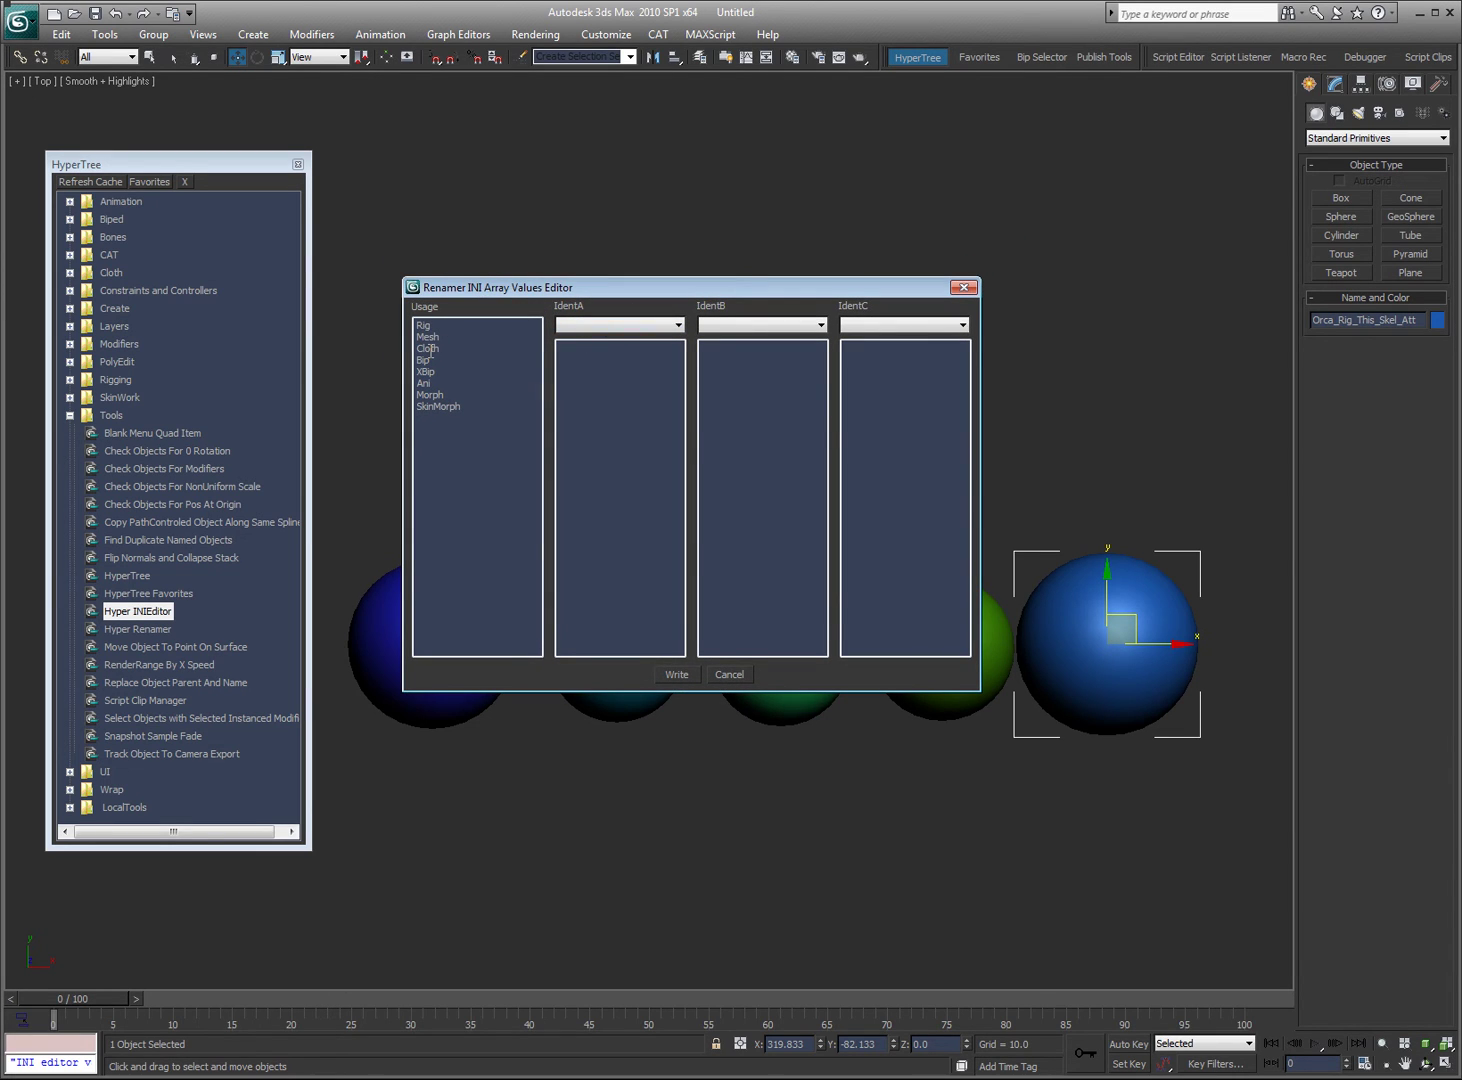
left_click(480, 410)
key("Return")
type("Test")
left_click(597, 424)
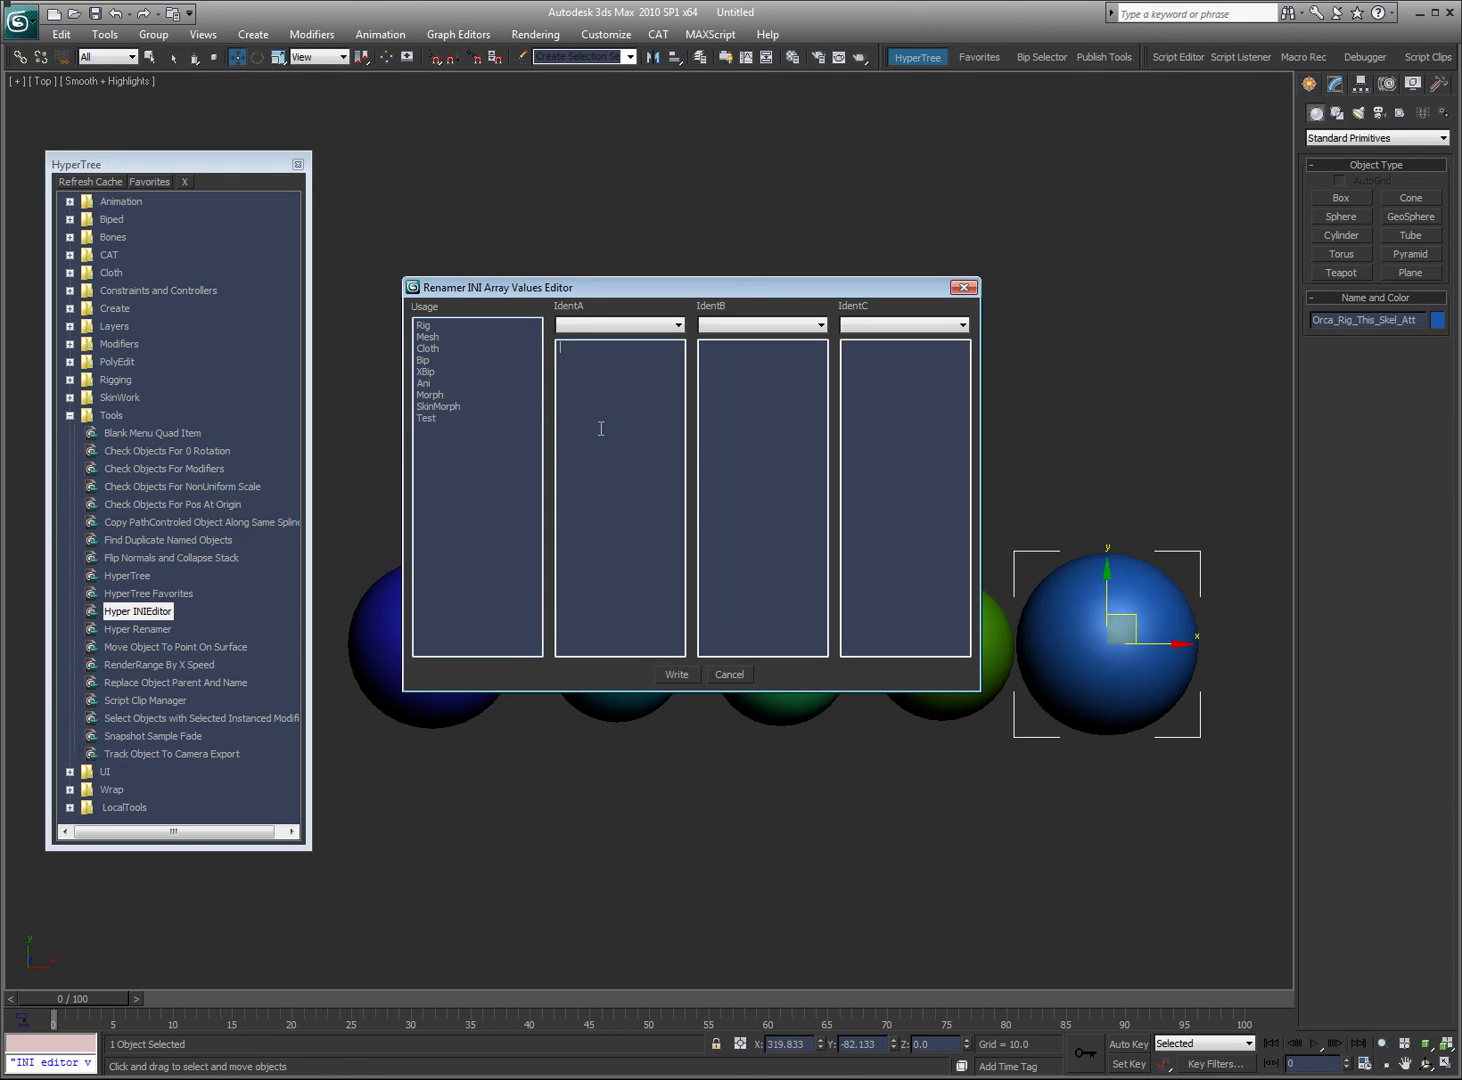
Examine the IdentA values stored for Rig and the IdentB values for Att in the INI editor, then clear both selections
left_click(585, 326)
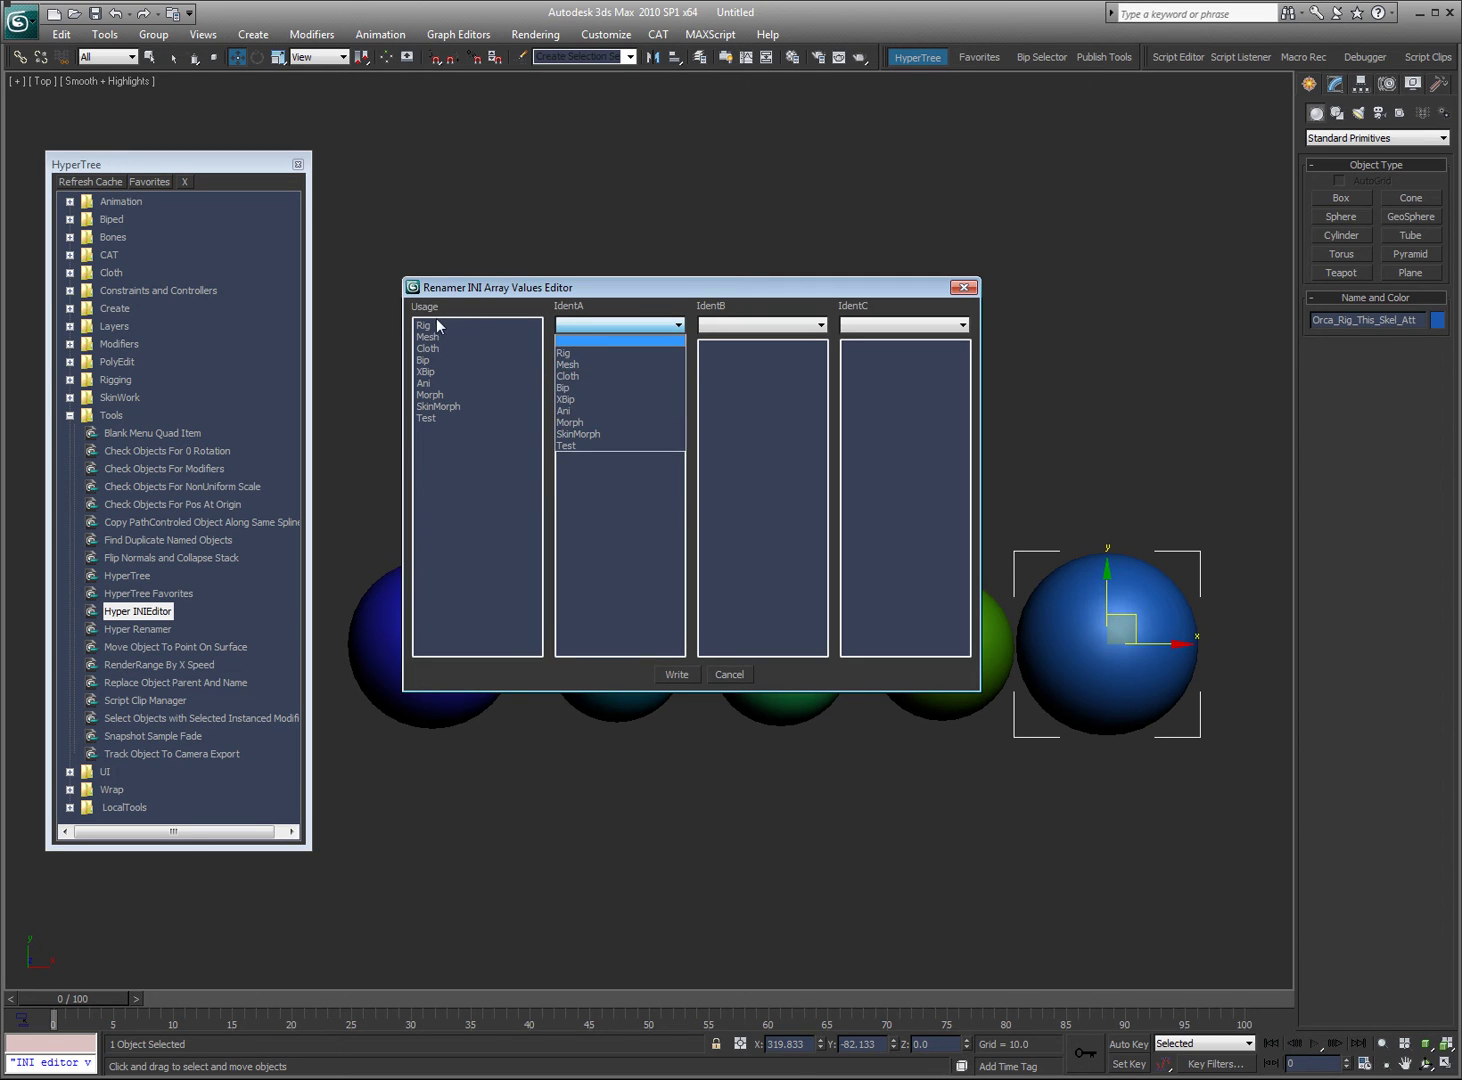
left_click(581, 353)
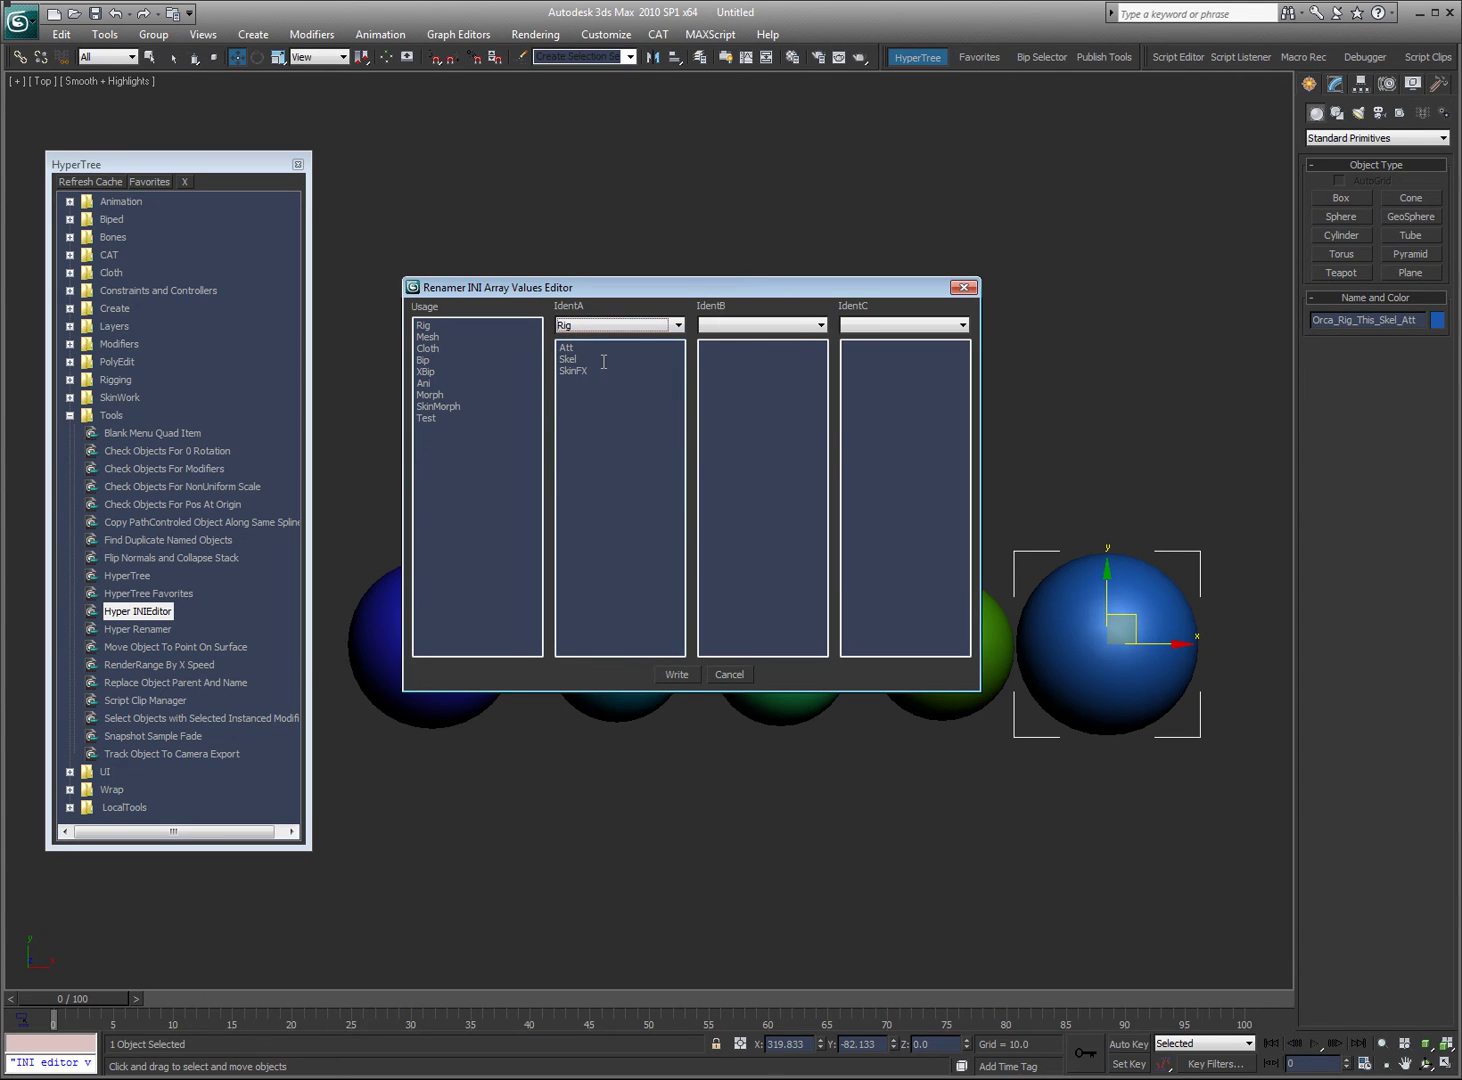
left_click(752, 326)
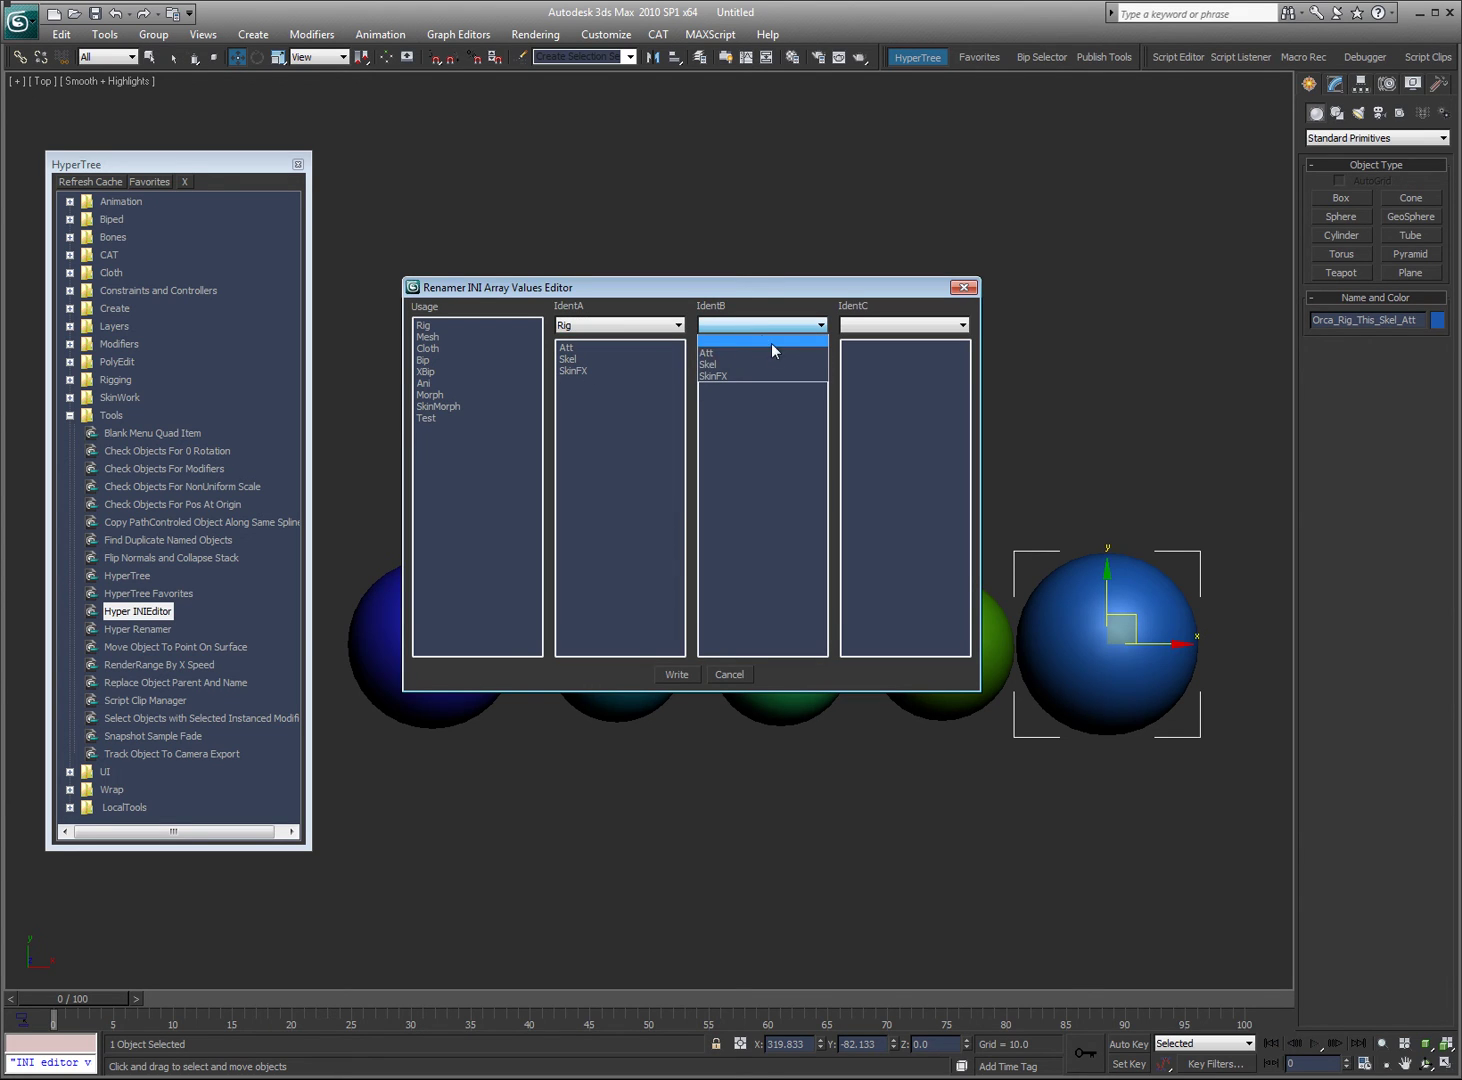
left_click(726, 355)
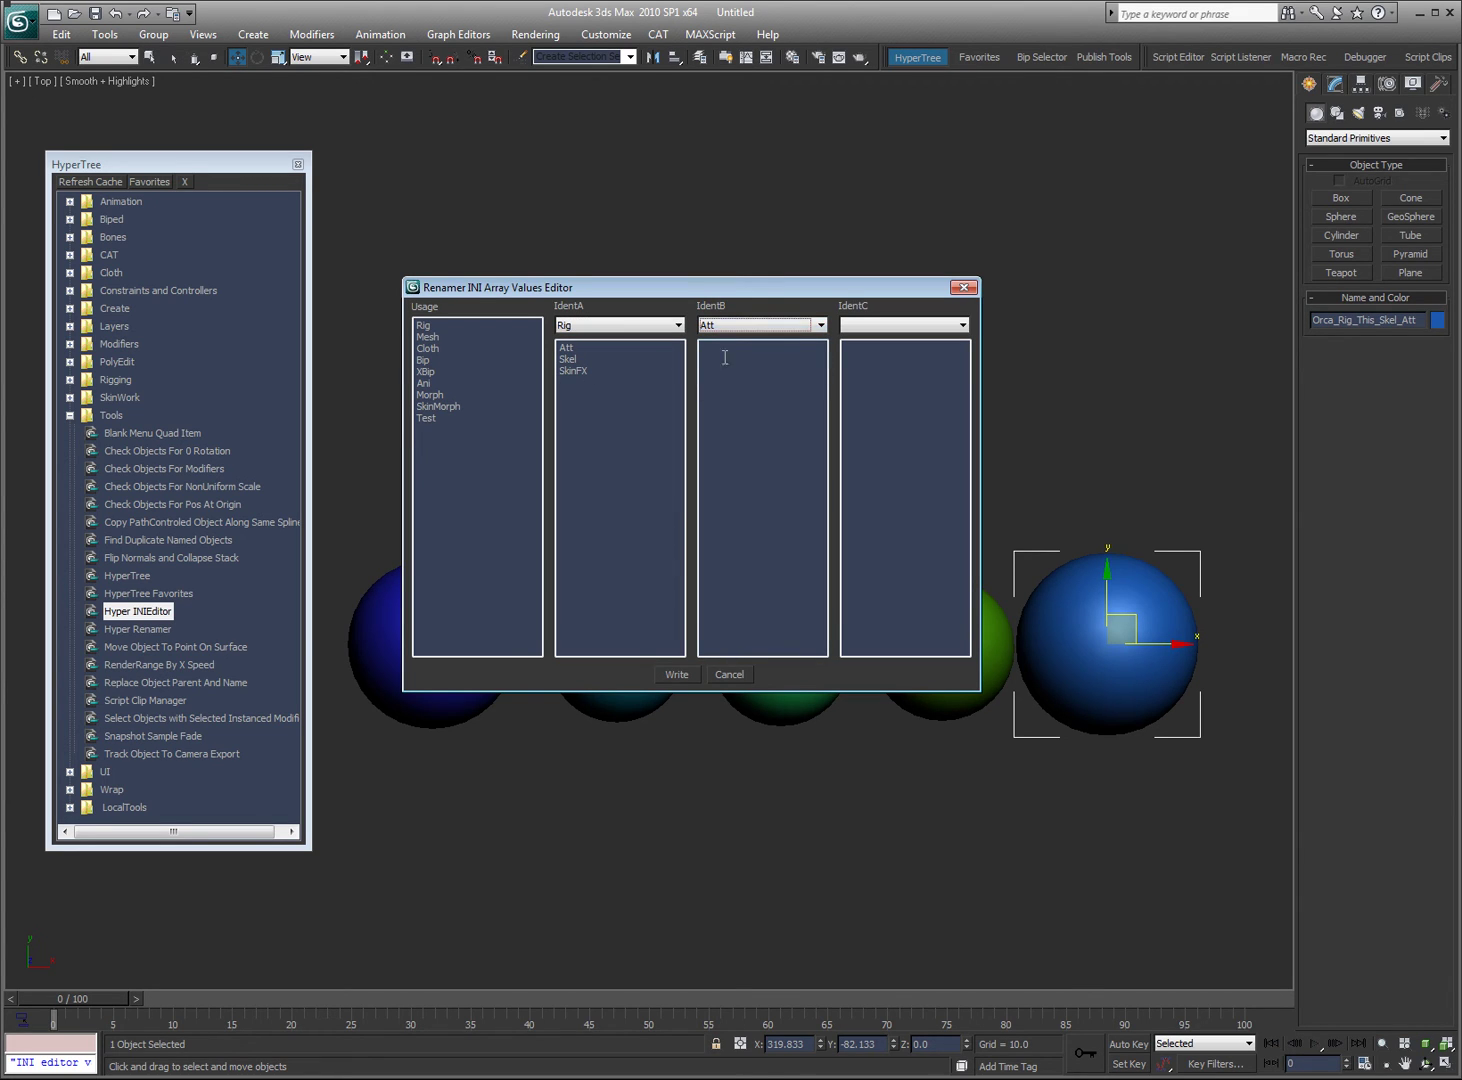
left_click(729, 327)
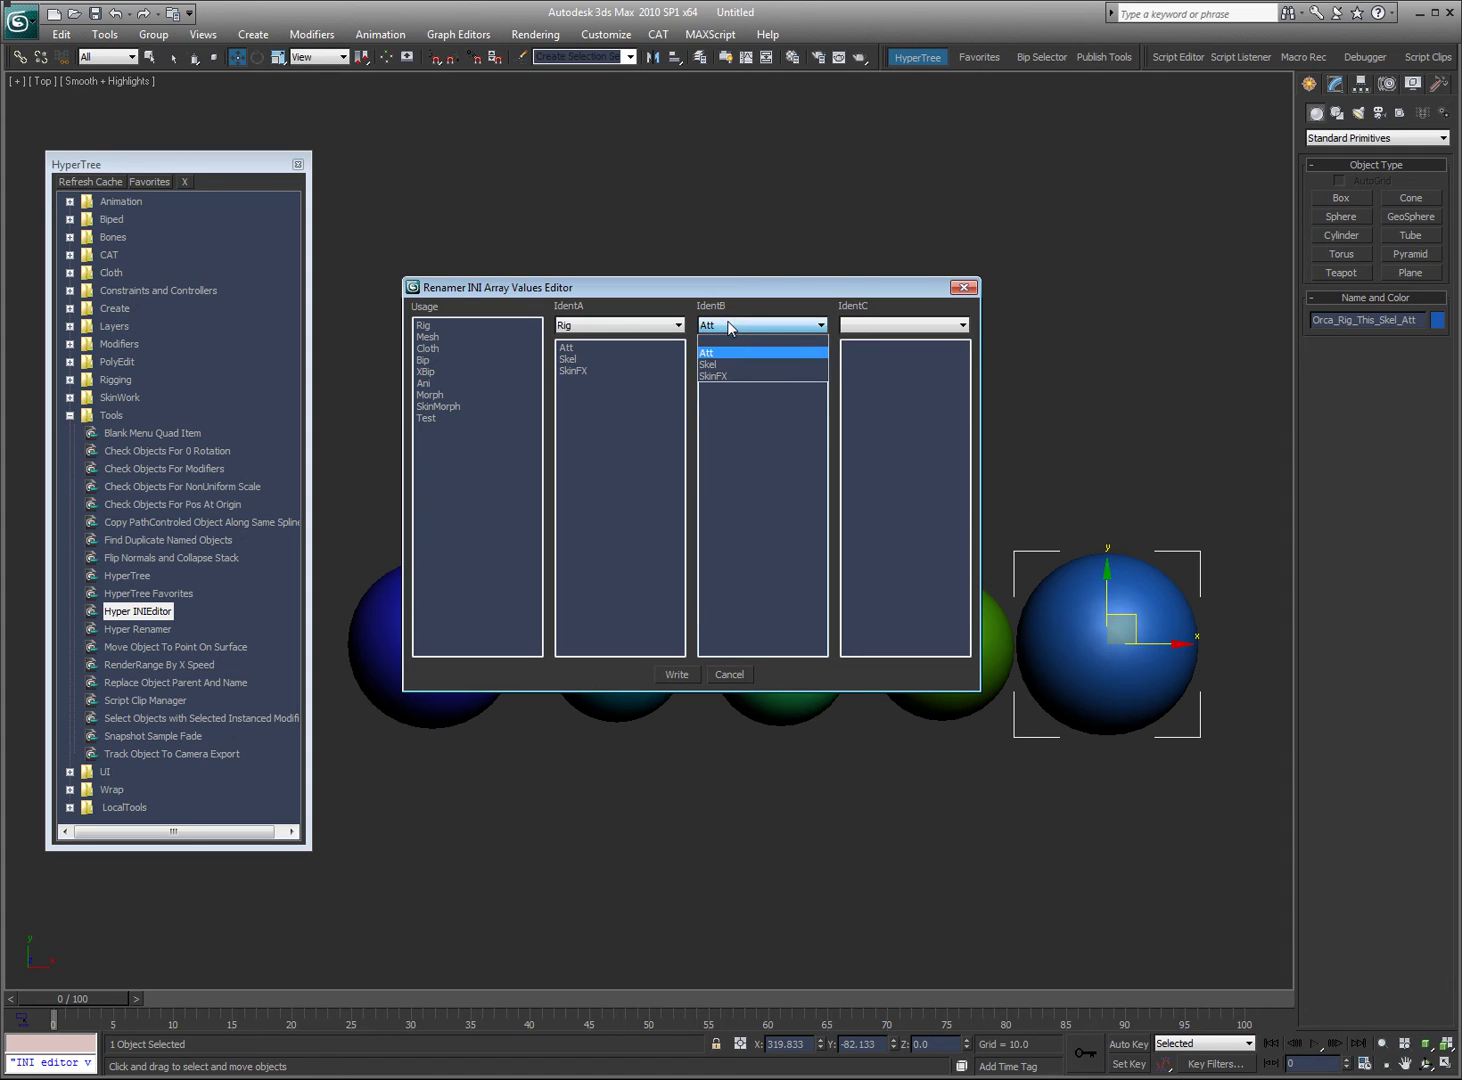
left_click(724, 341)
left_click(615, 326)
left_click(608, 341)
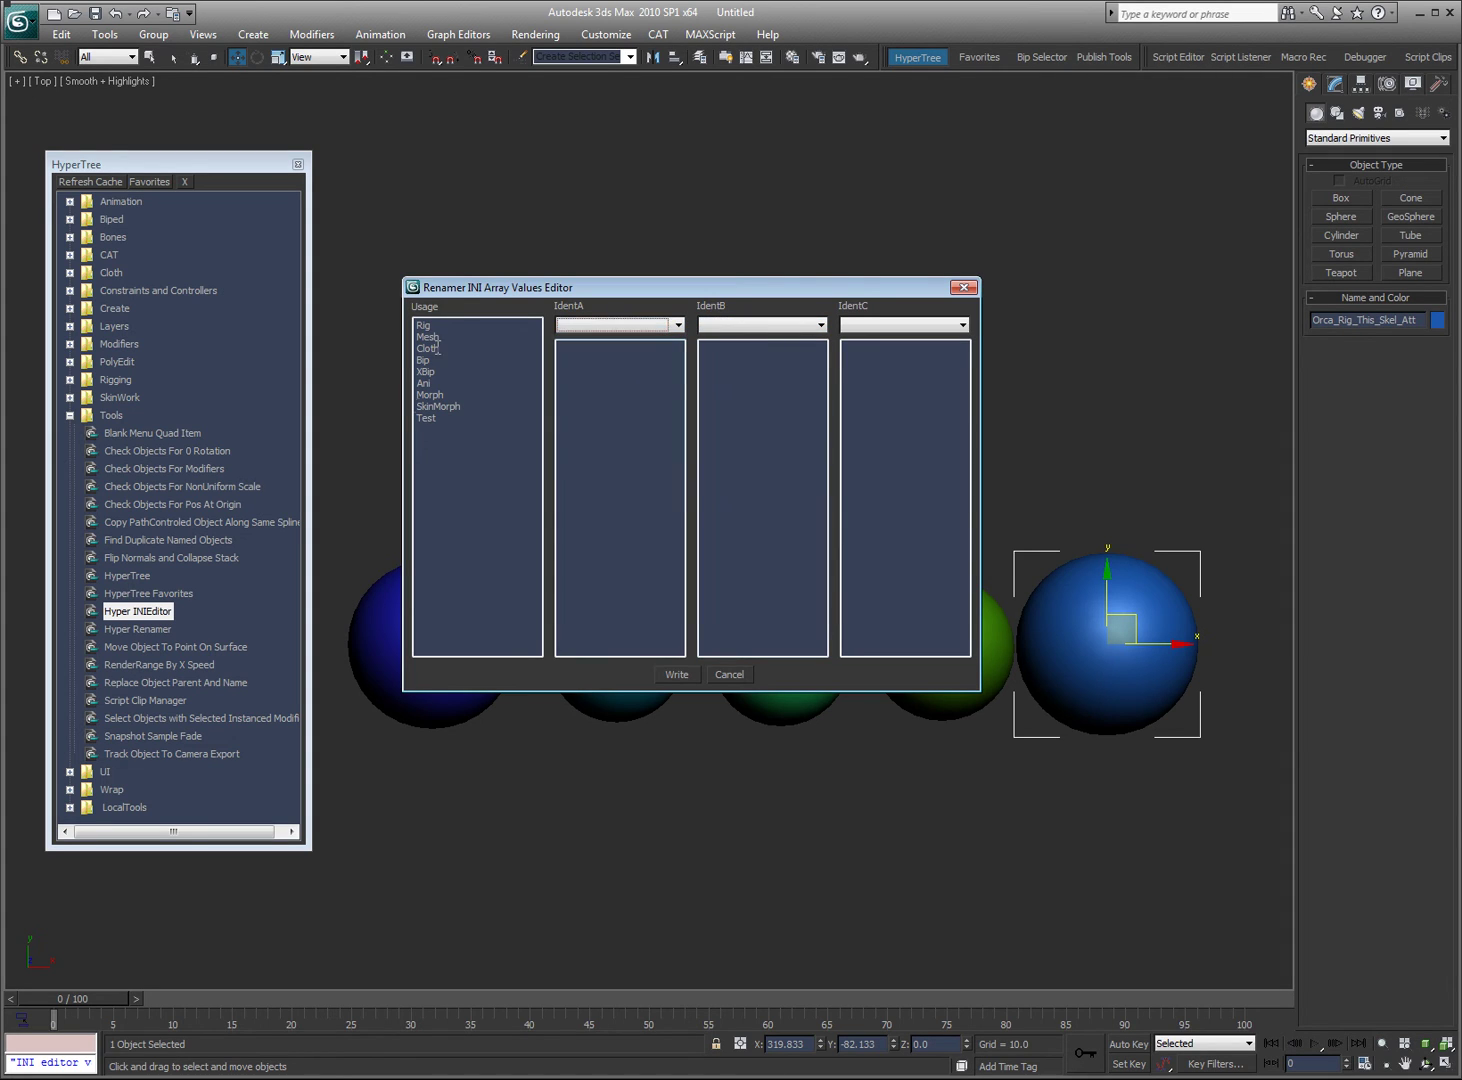
Add this1, this2 and this3 on separate lines as the IdentA values for the Test usage
left_click(573, 328)
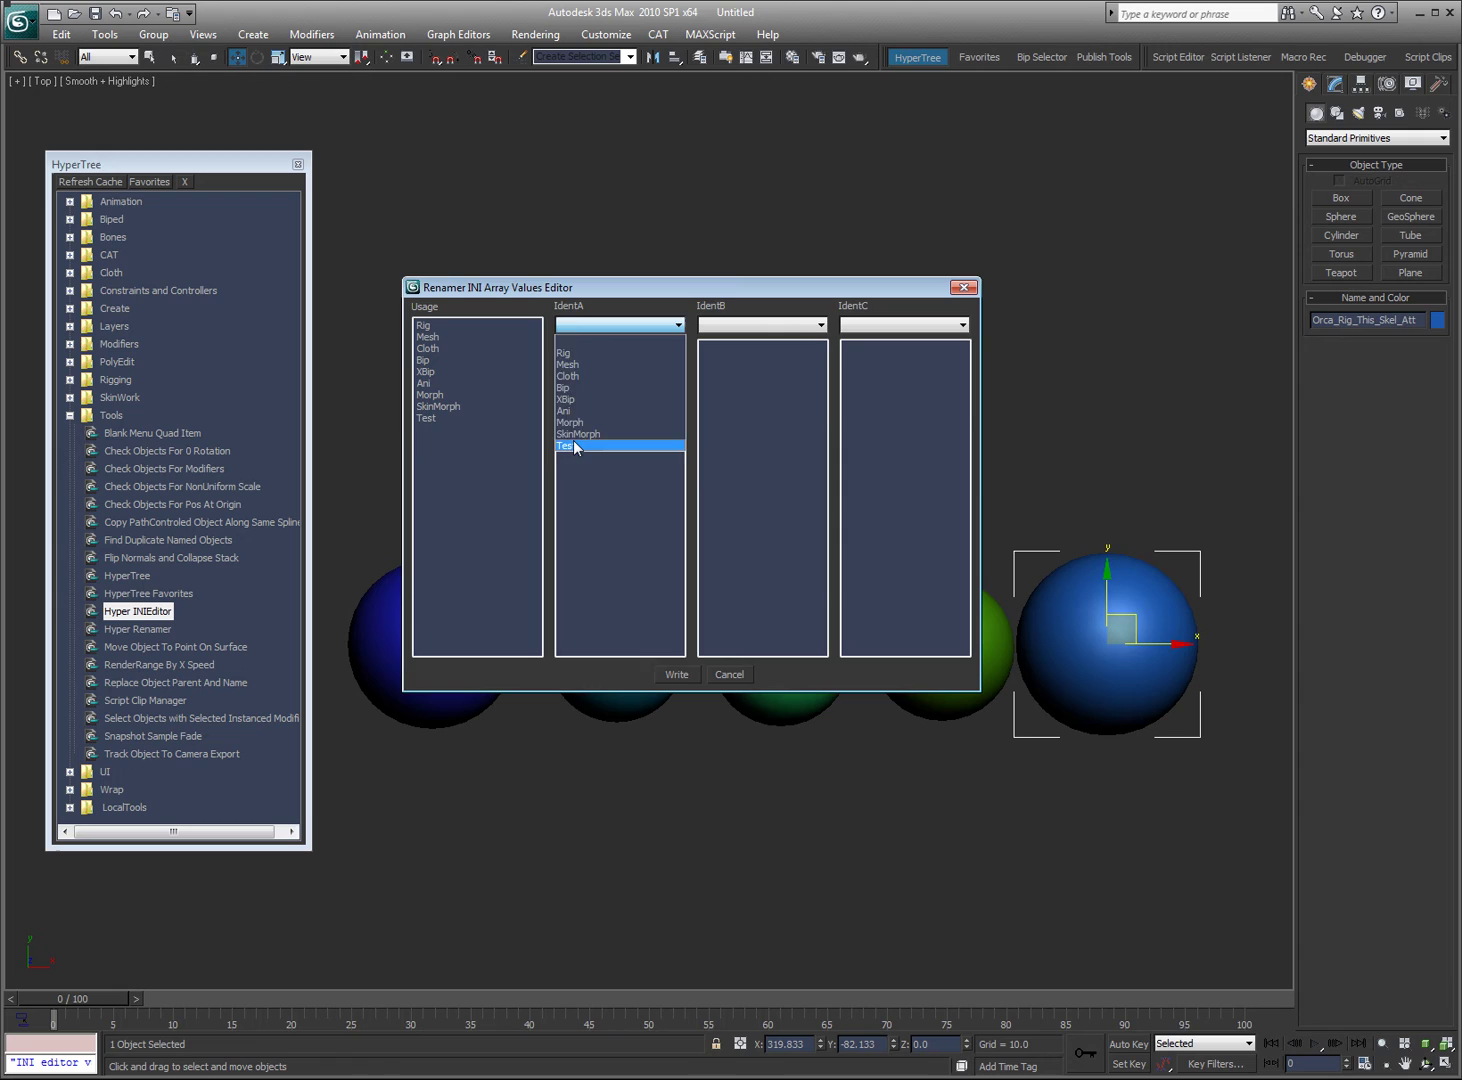
left_click(574, 444)
left_click(599, 366)
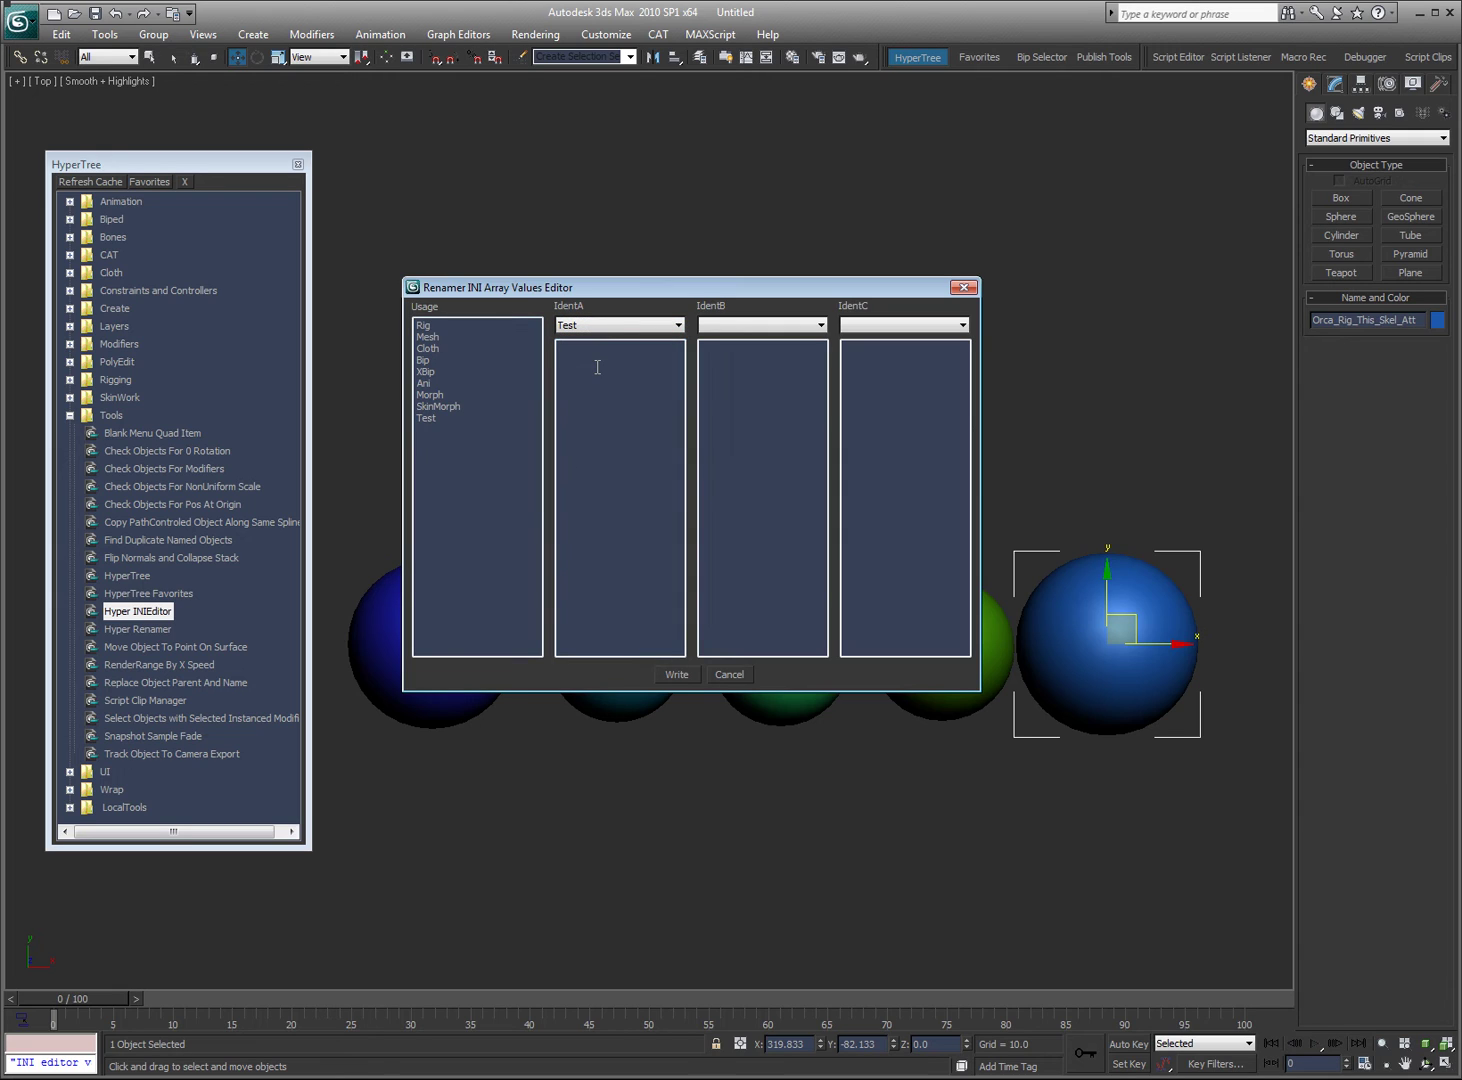
type("test")
key("BackSpace")
key("BackSpace")
key("BackSpace")
key("BackSpace")
type("this1")
key("Return")
type("this2")
key("Return")
type("this3")
Add that1, that2 and that3 on separate lines as the IdentB values for this1
left_click(729, 326)
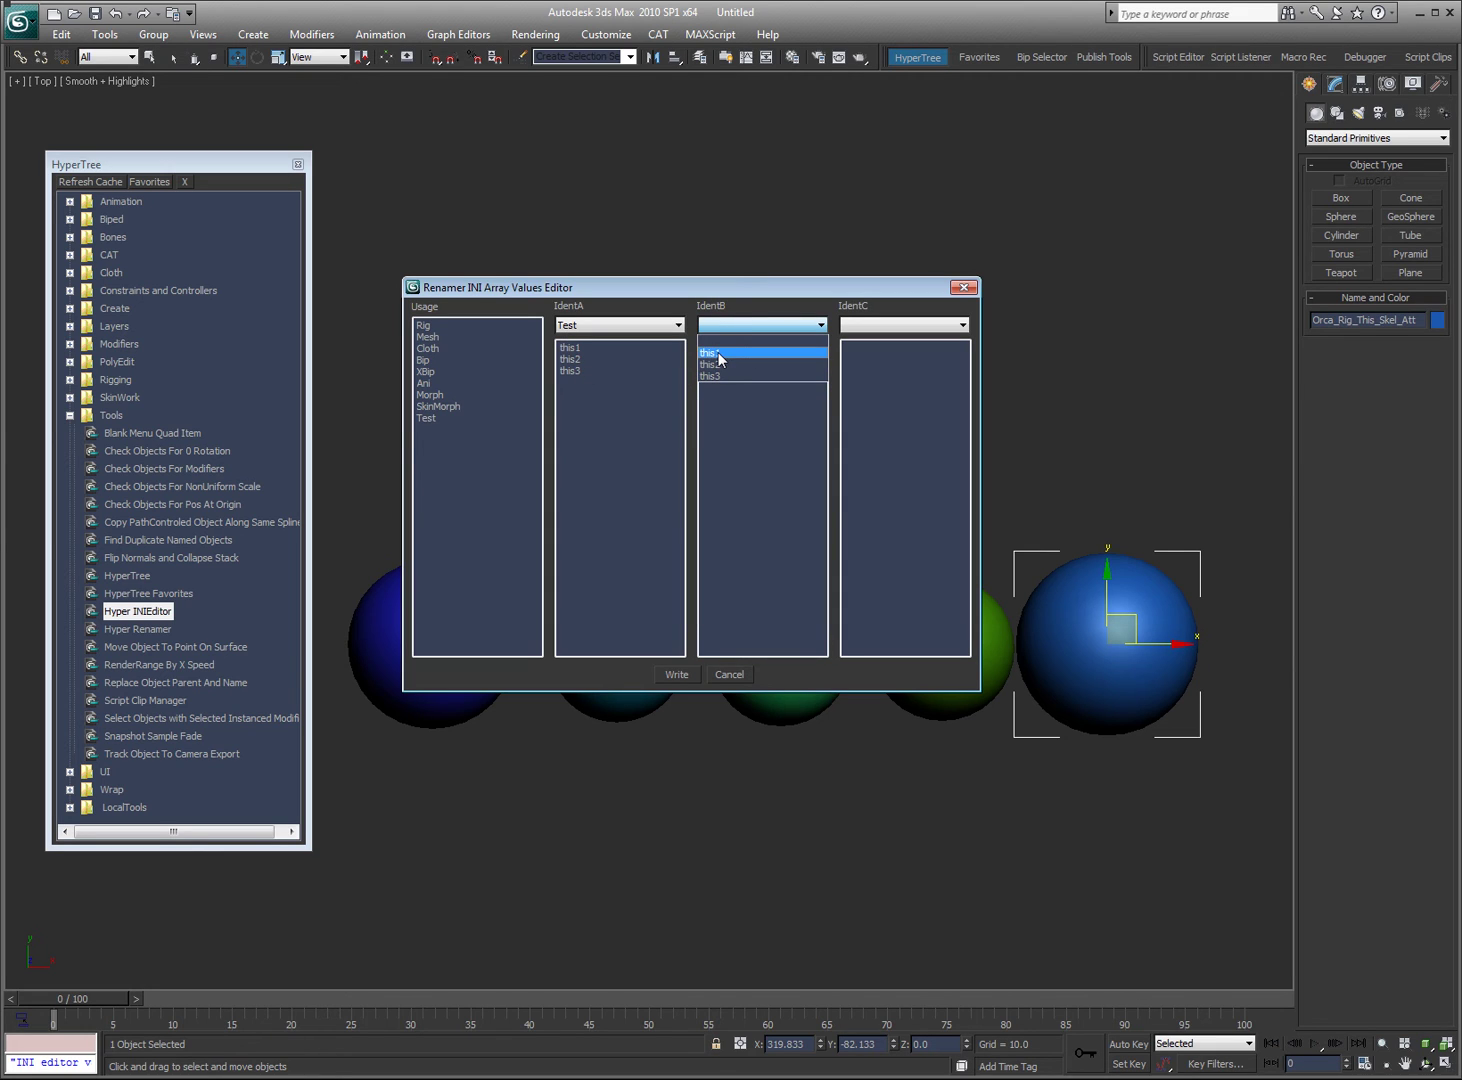
left_click(719, 354)
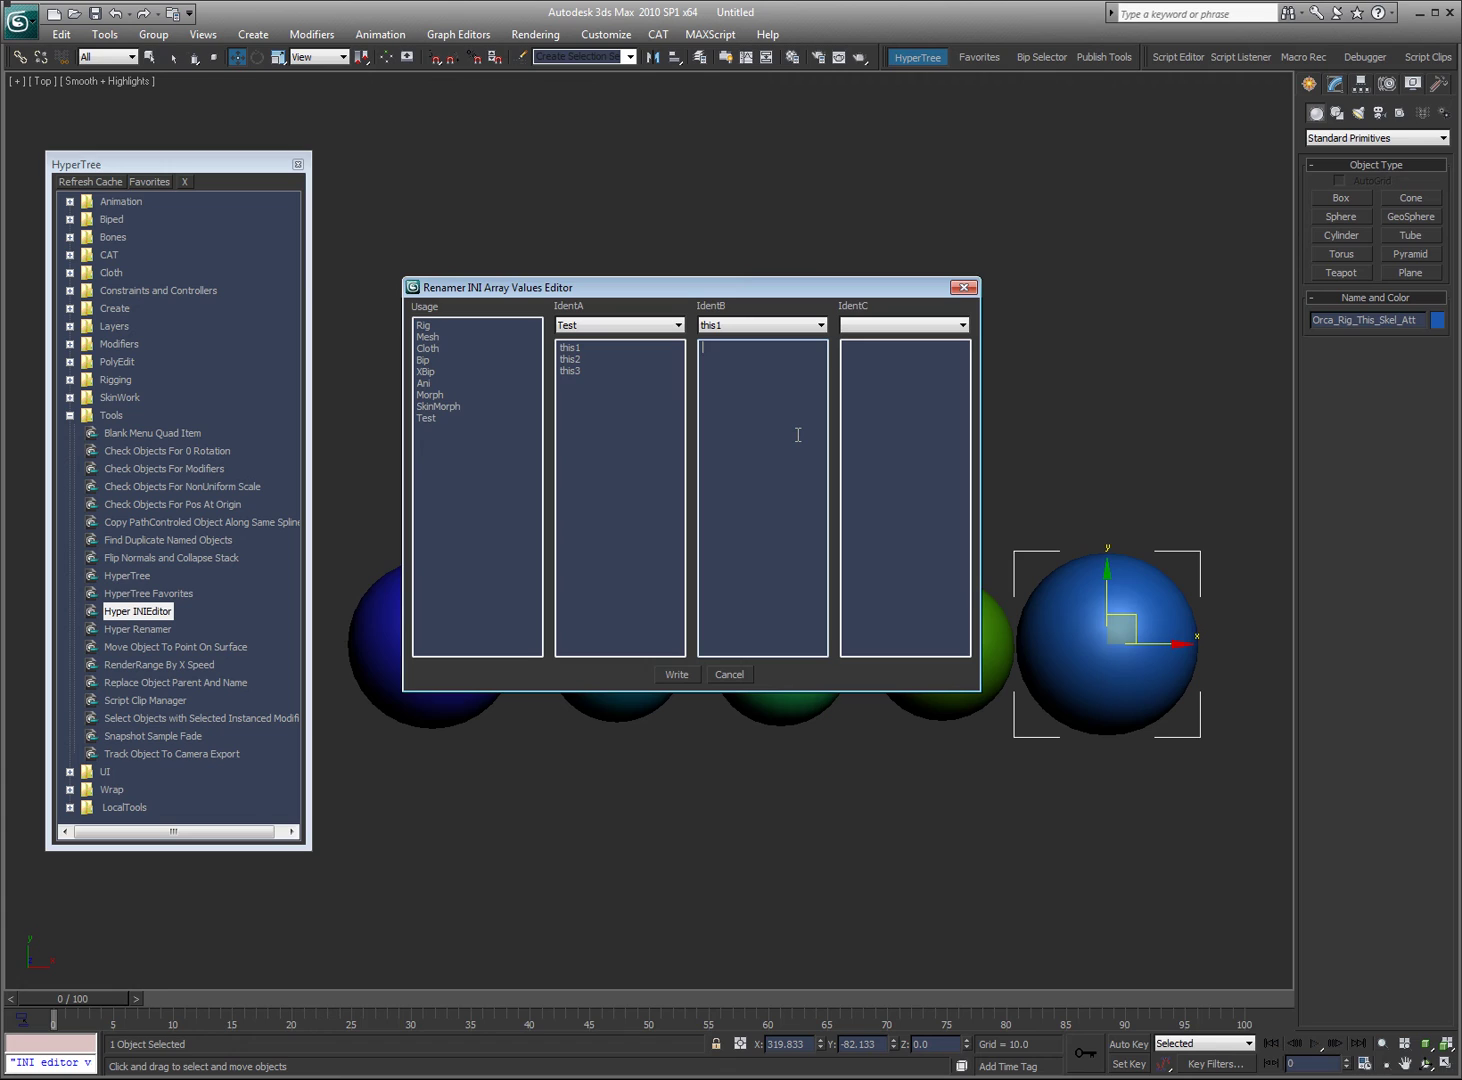
type("that1")
key("Return")
type("that2 that3")
Add thisthat1 and thisthat2 as the IdentC values for that2, write the INI file and close the editor
left_click(905, 427)
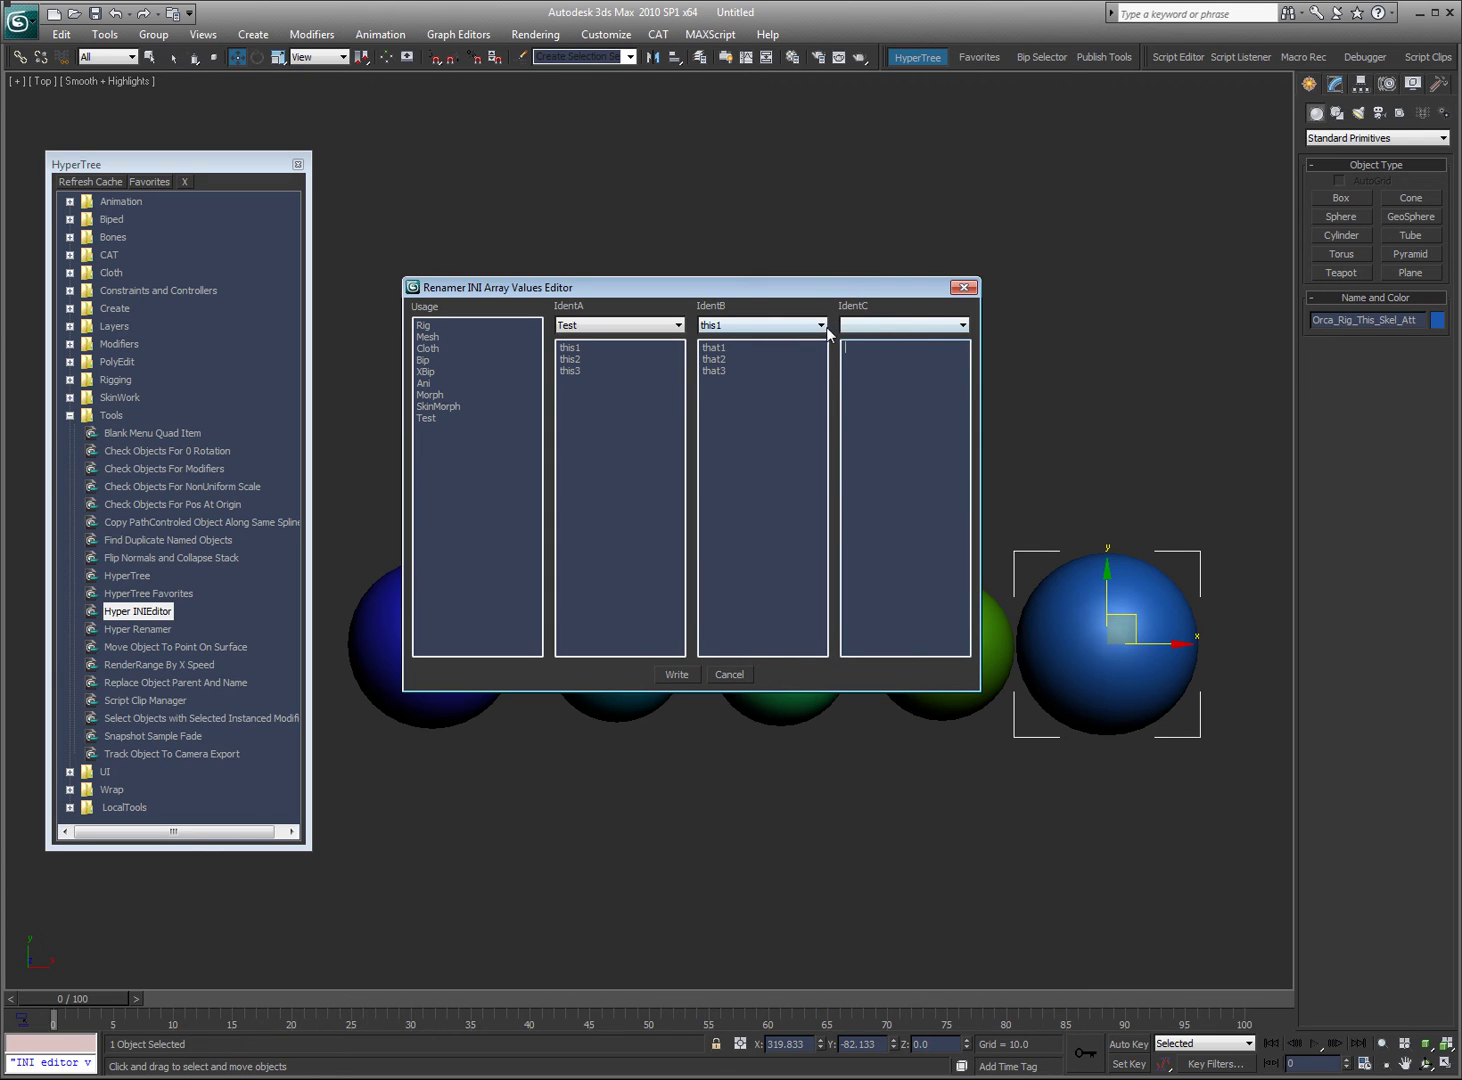
left_click(904, 326)
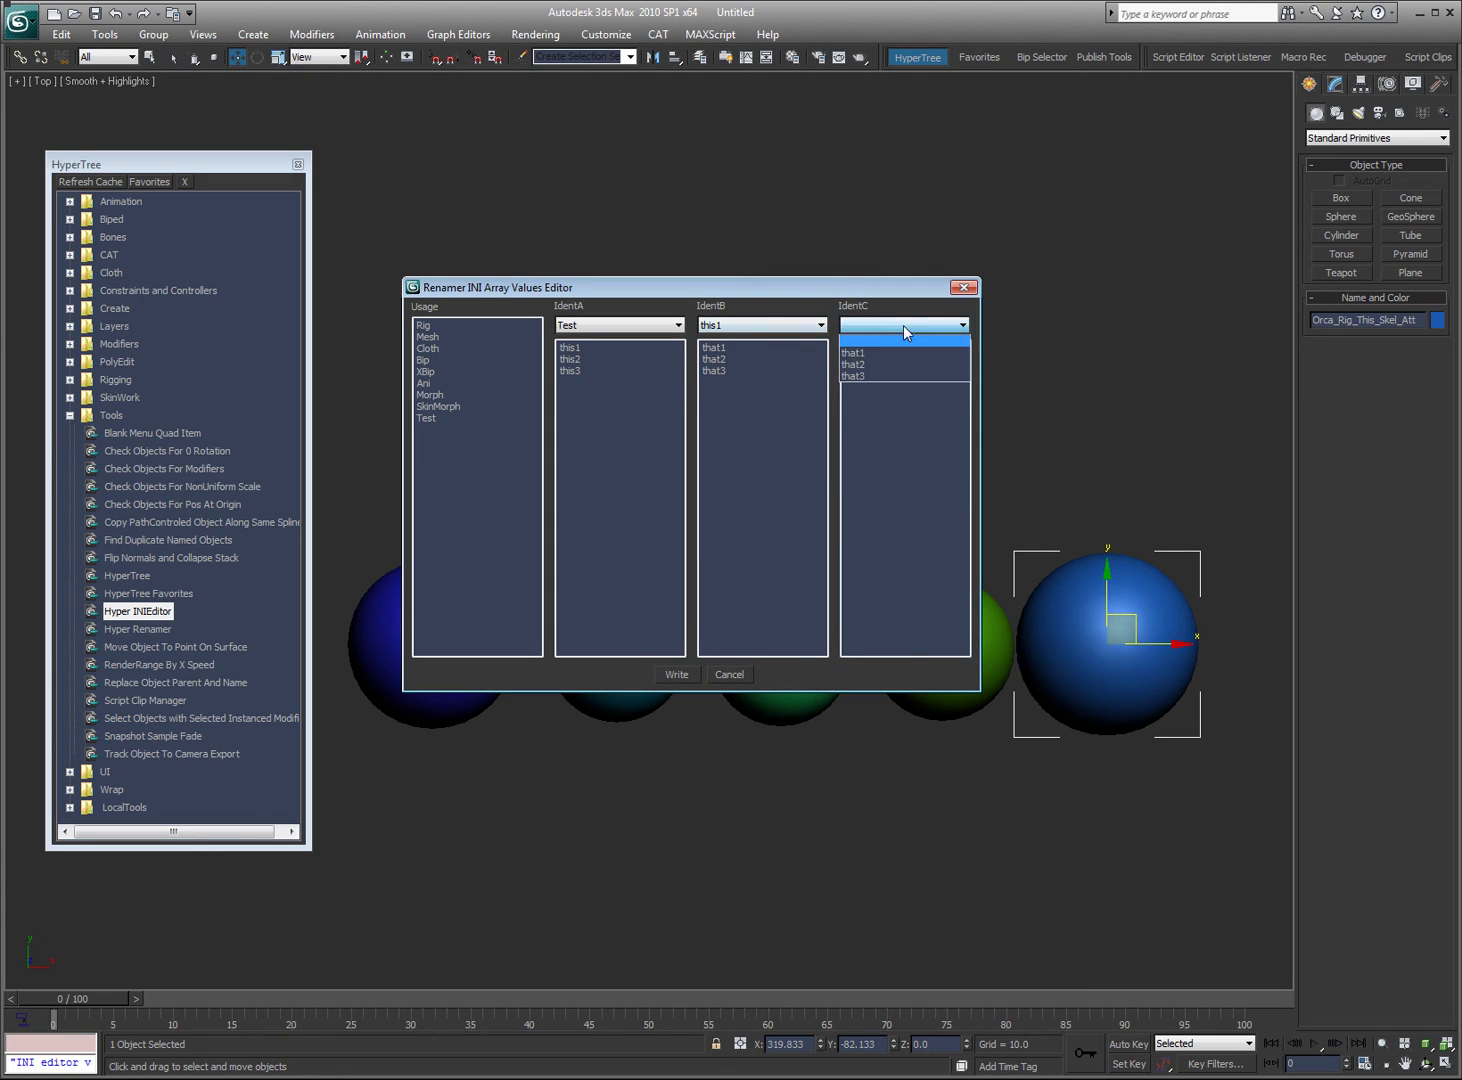
left_click(872, 364)
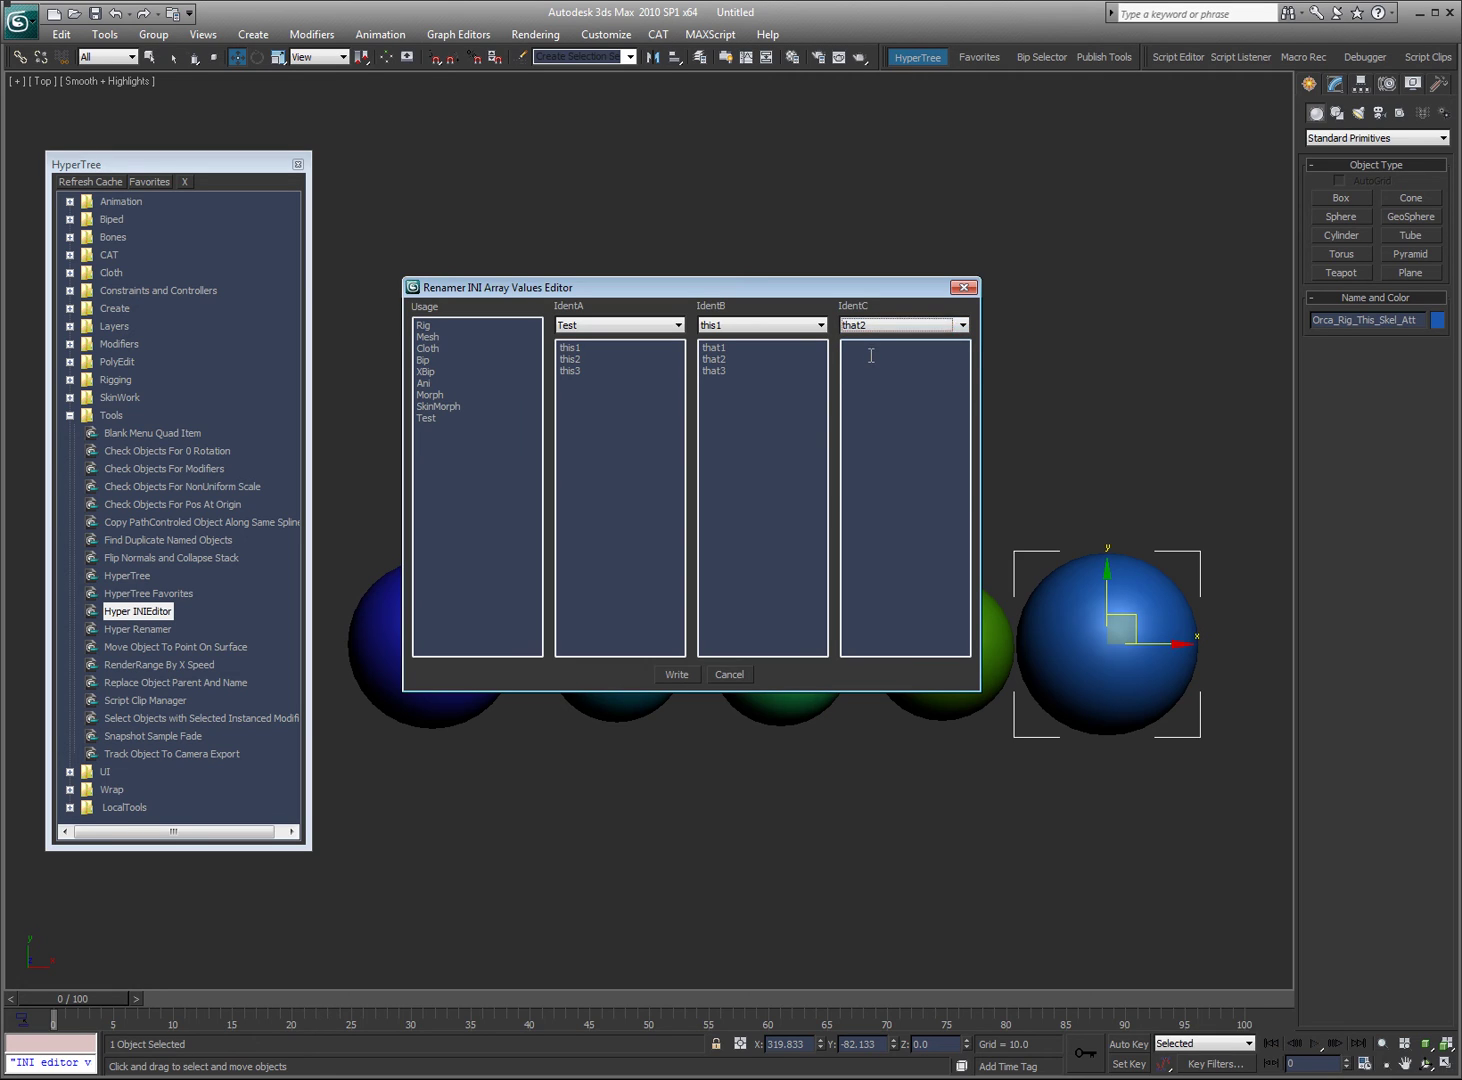
type("thisthat1")
key("Return")
type("thisthat23")
key("BackSpace")
left_click(676, 674)
left_click(963, 288)
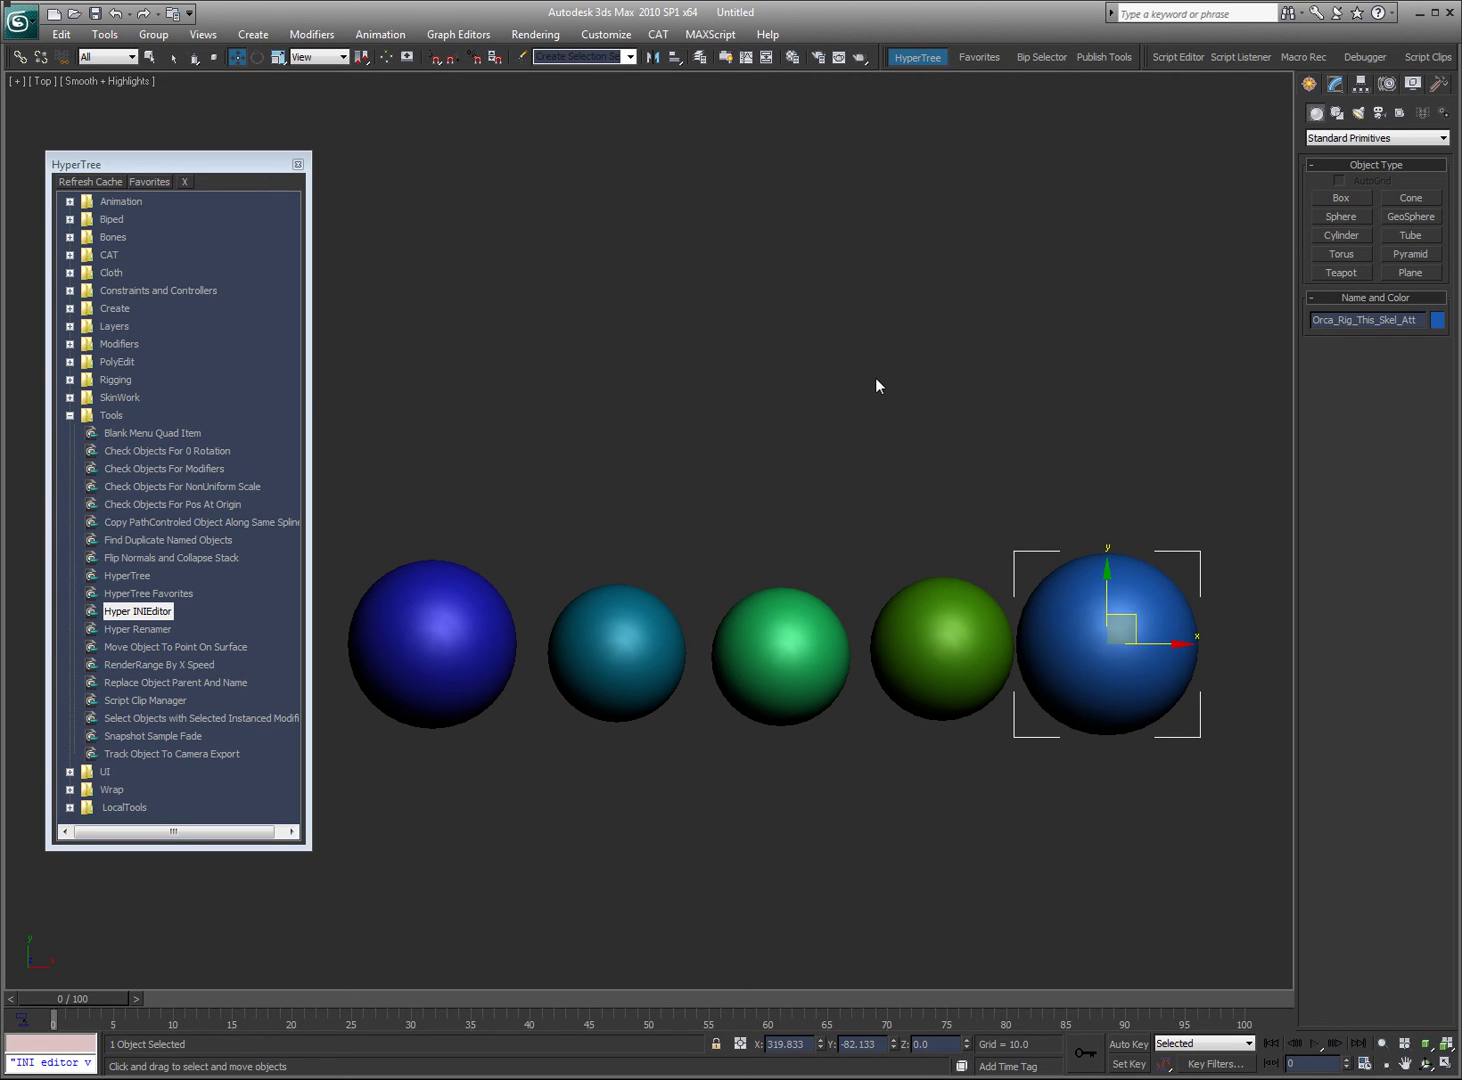
Reopen the renamer for the selected sphere and try usage Test with arm as the part
left_click_drag(1057, 484, 671, 284)
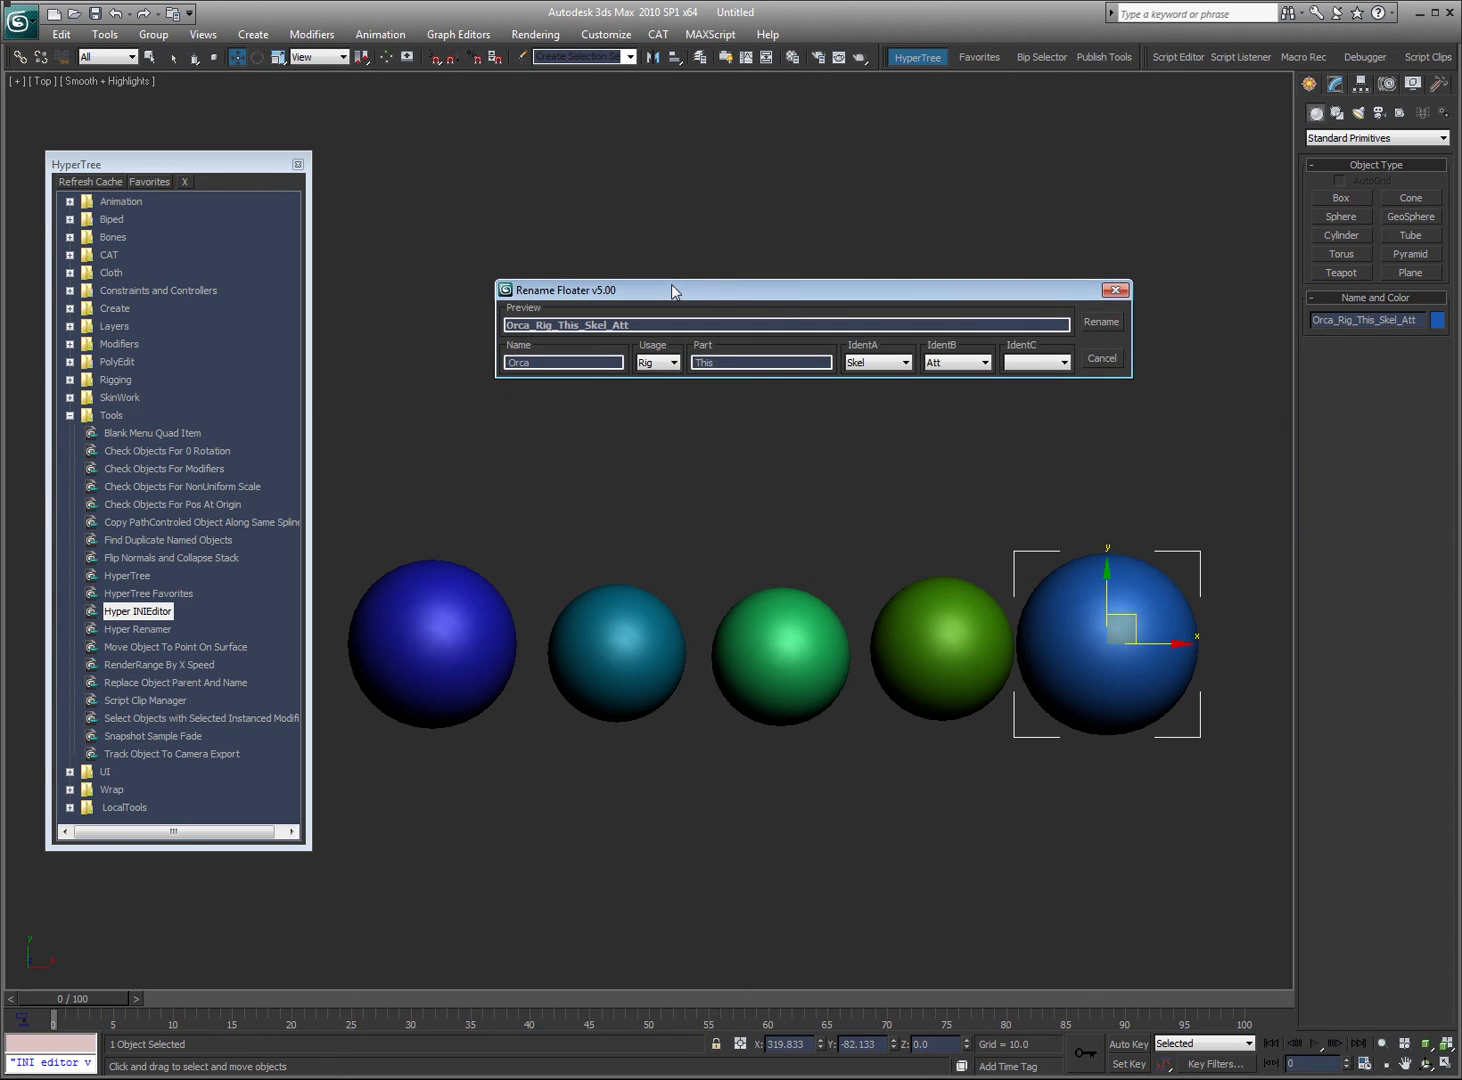
left_click(661, 363)
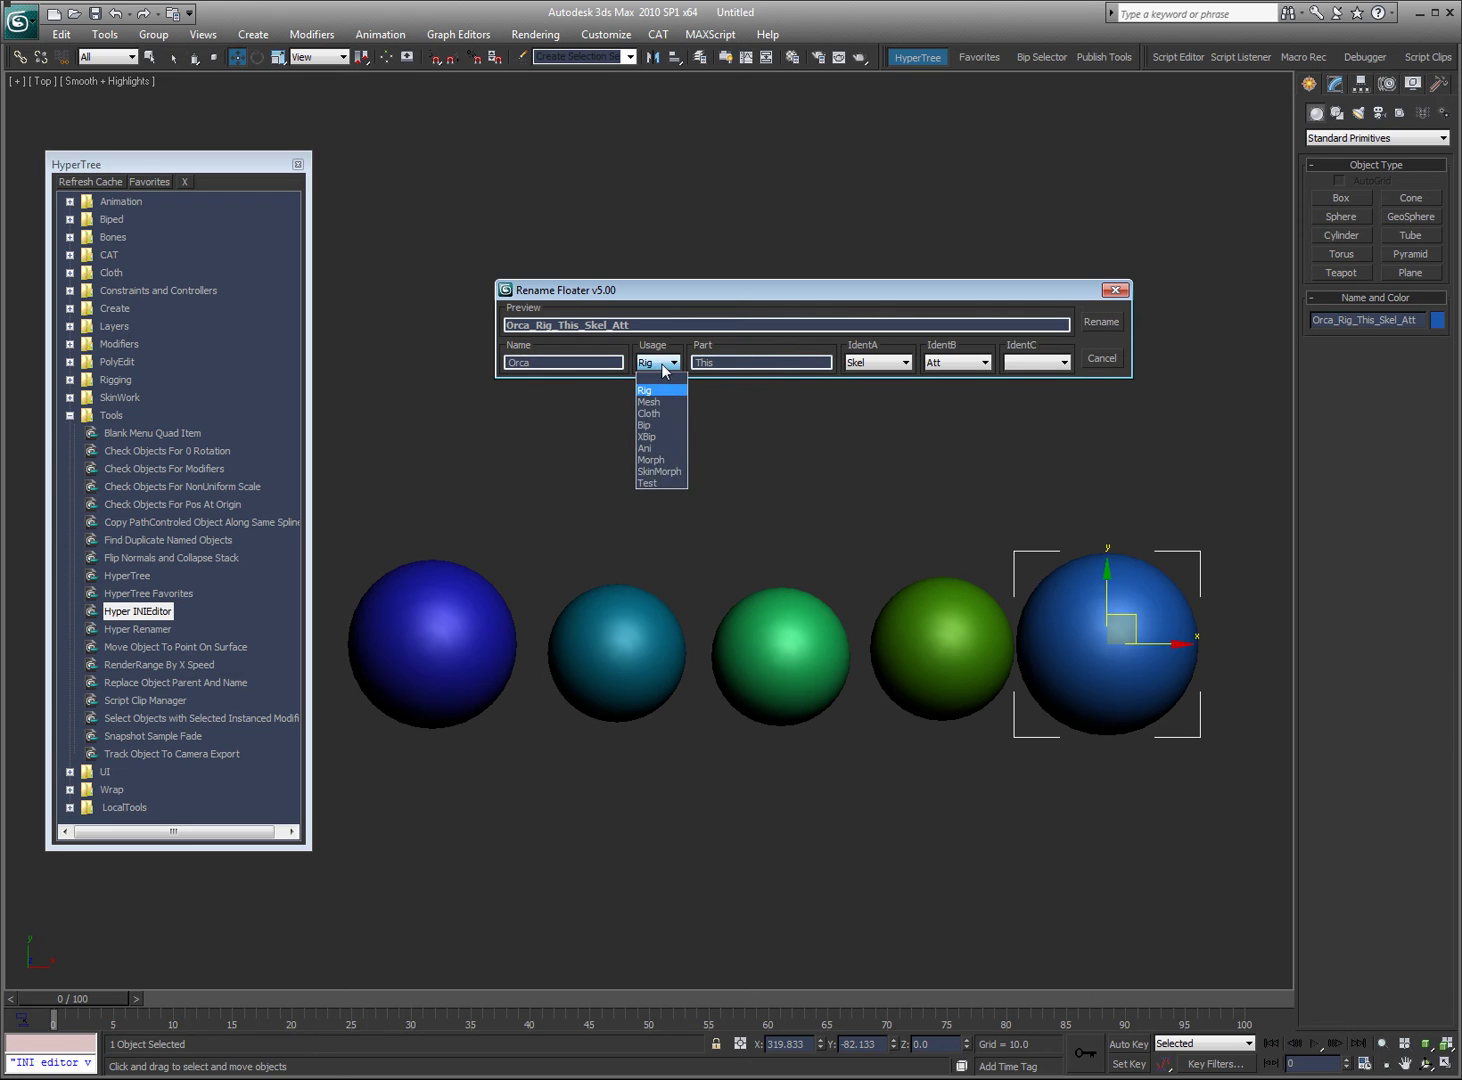
left_click(647, 483)
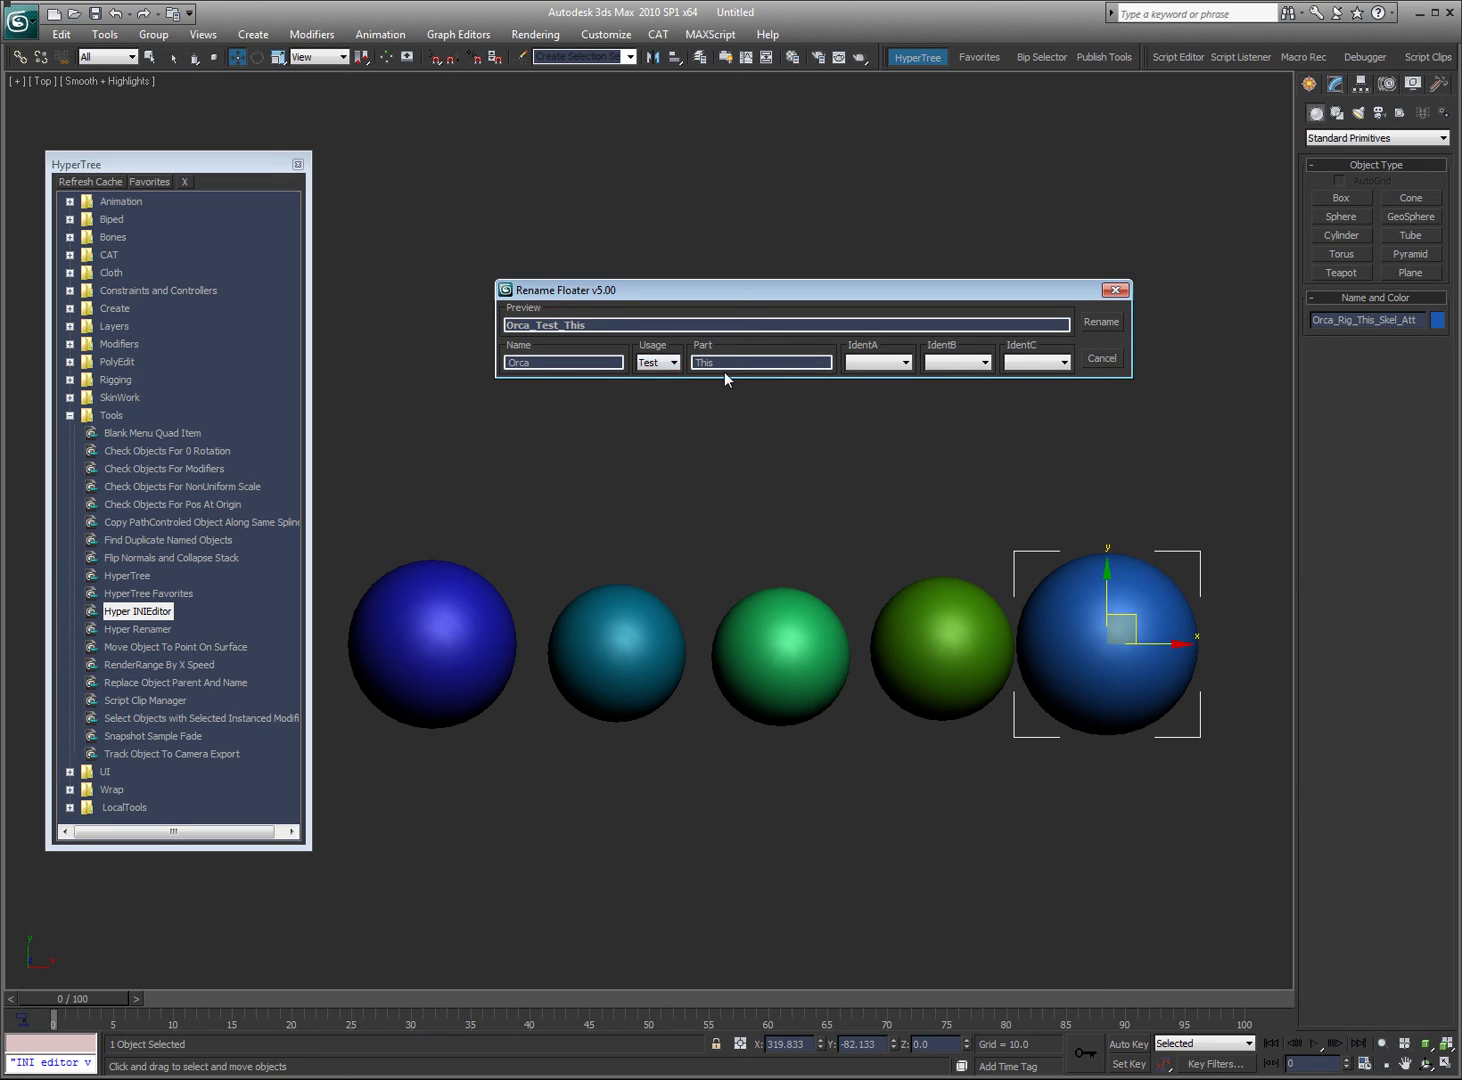
key("Tab")
type("Arm")
Try IdentA this1, IdentB that2 and IdentC thisthat2 in the sphere's name preview
left_click(876, 362)
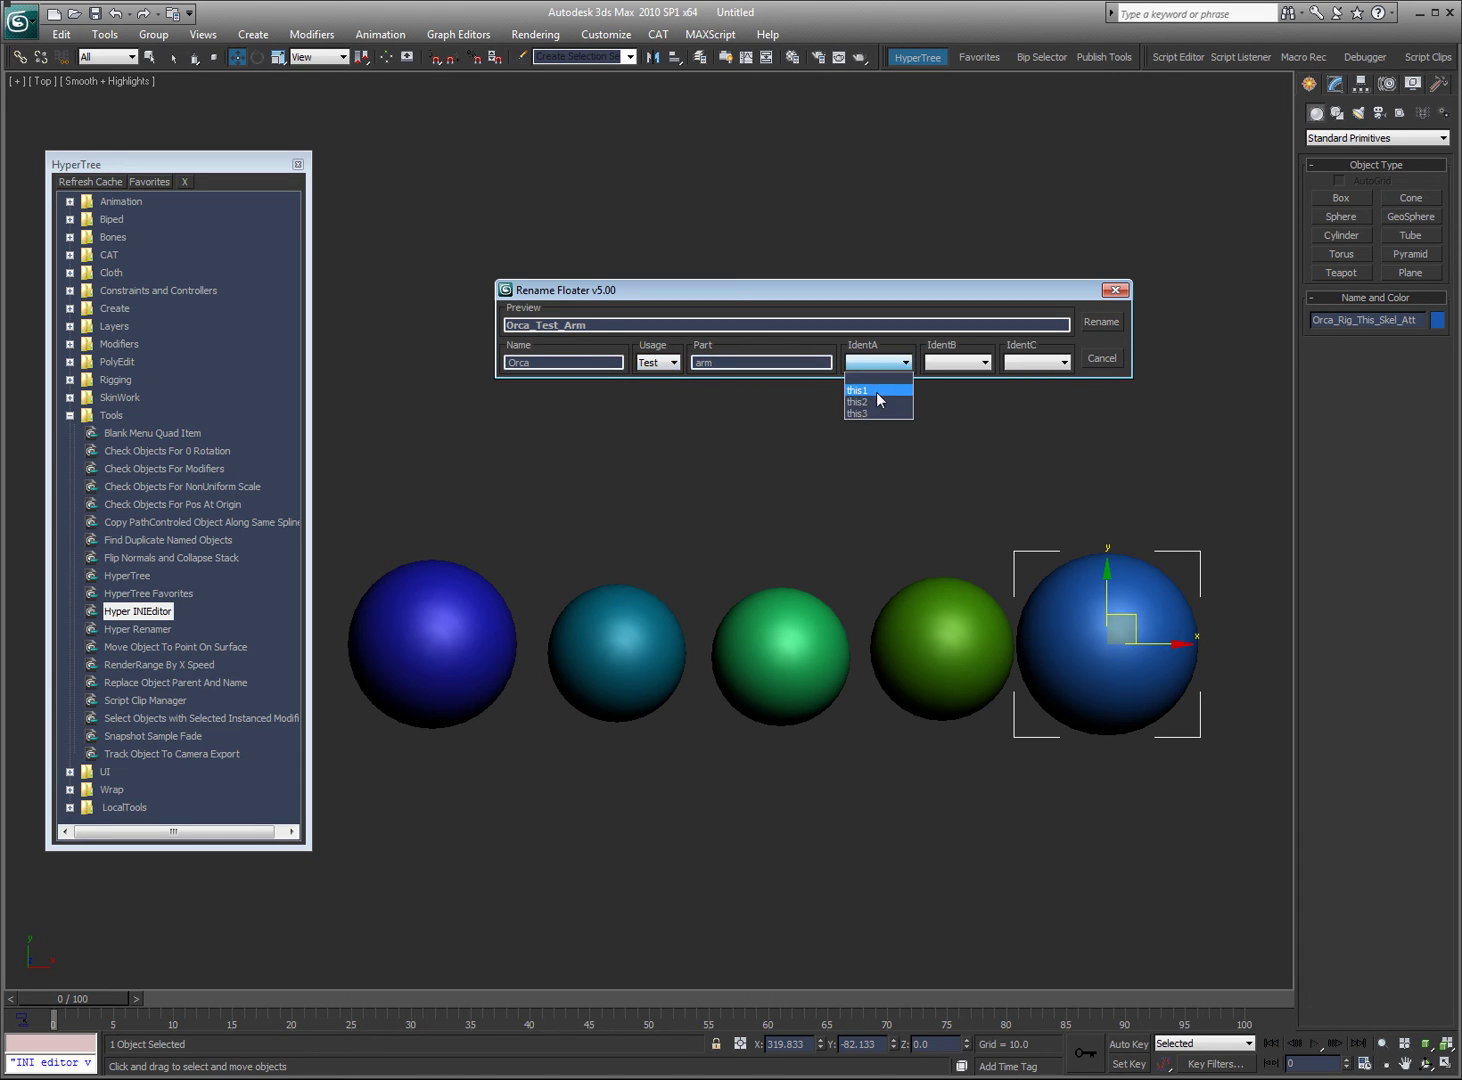
left_click(870, 389)
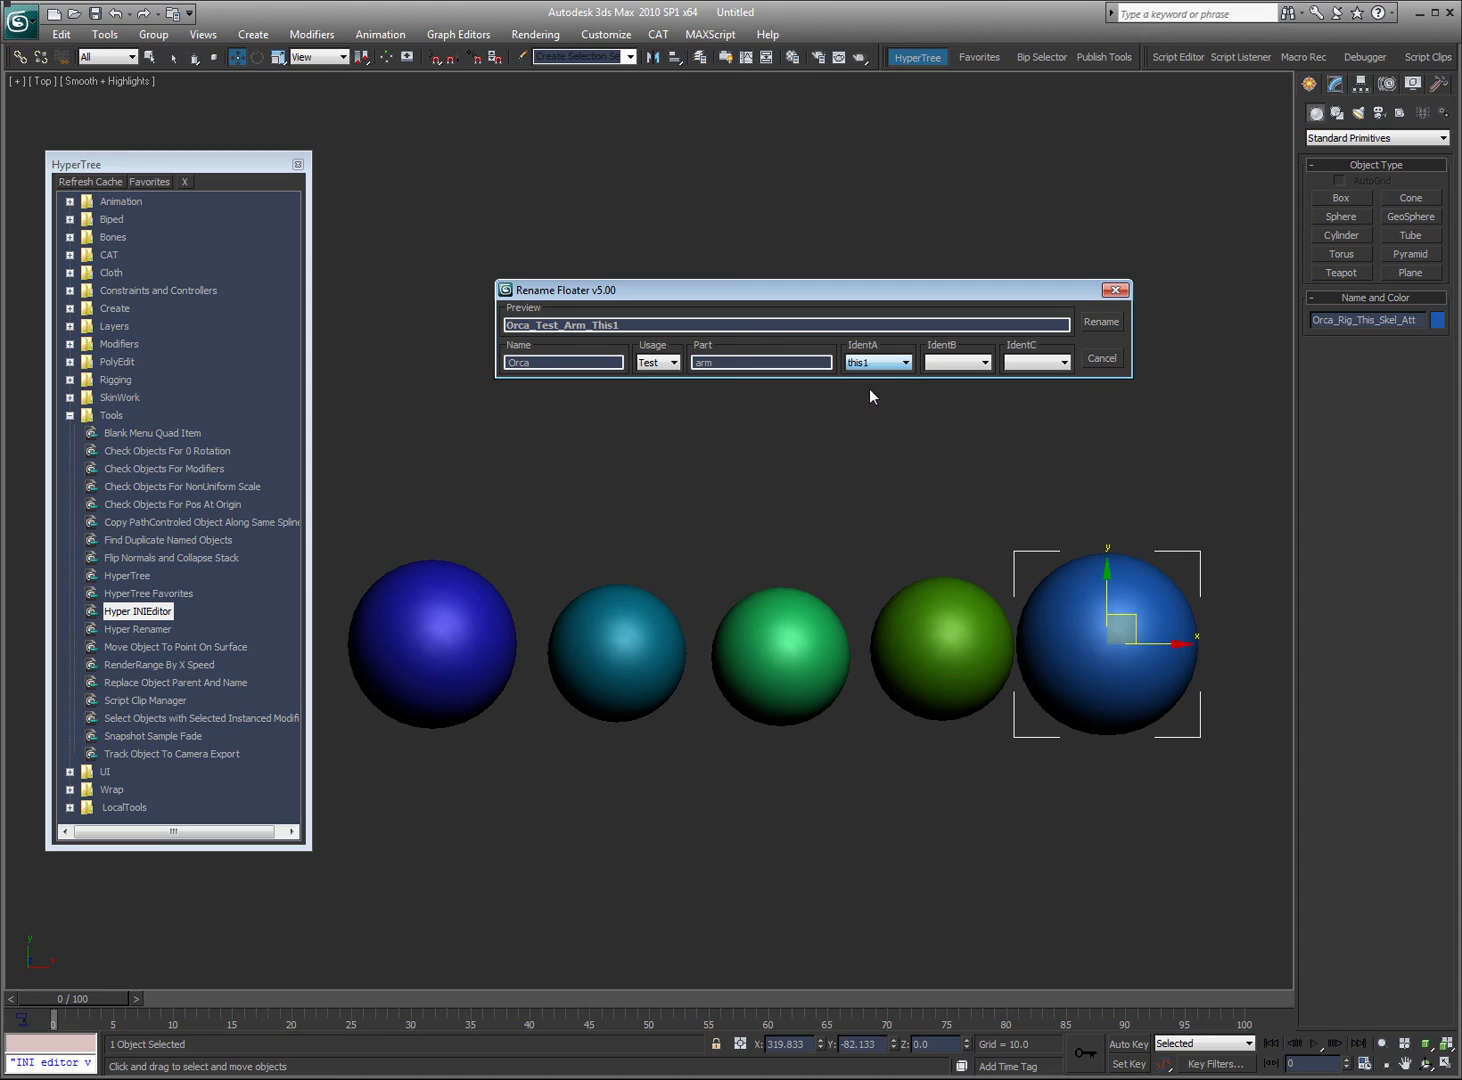
left_click(959, 362)
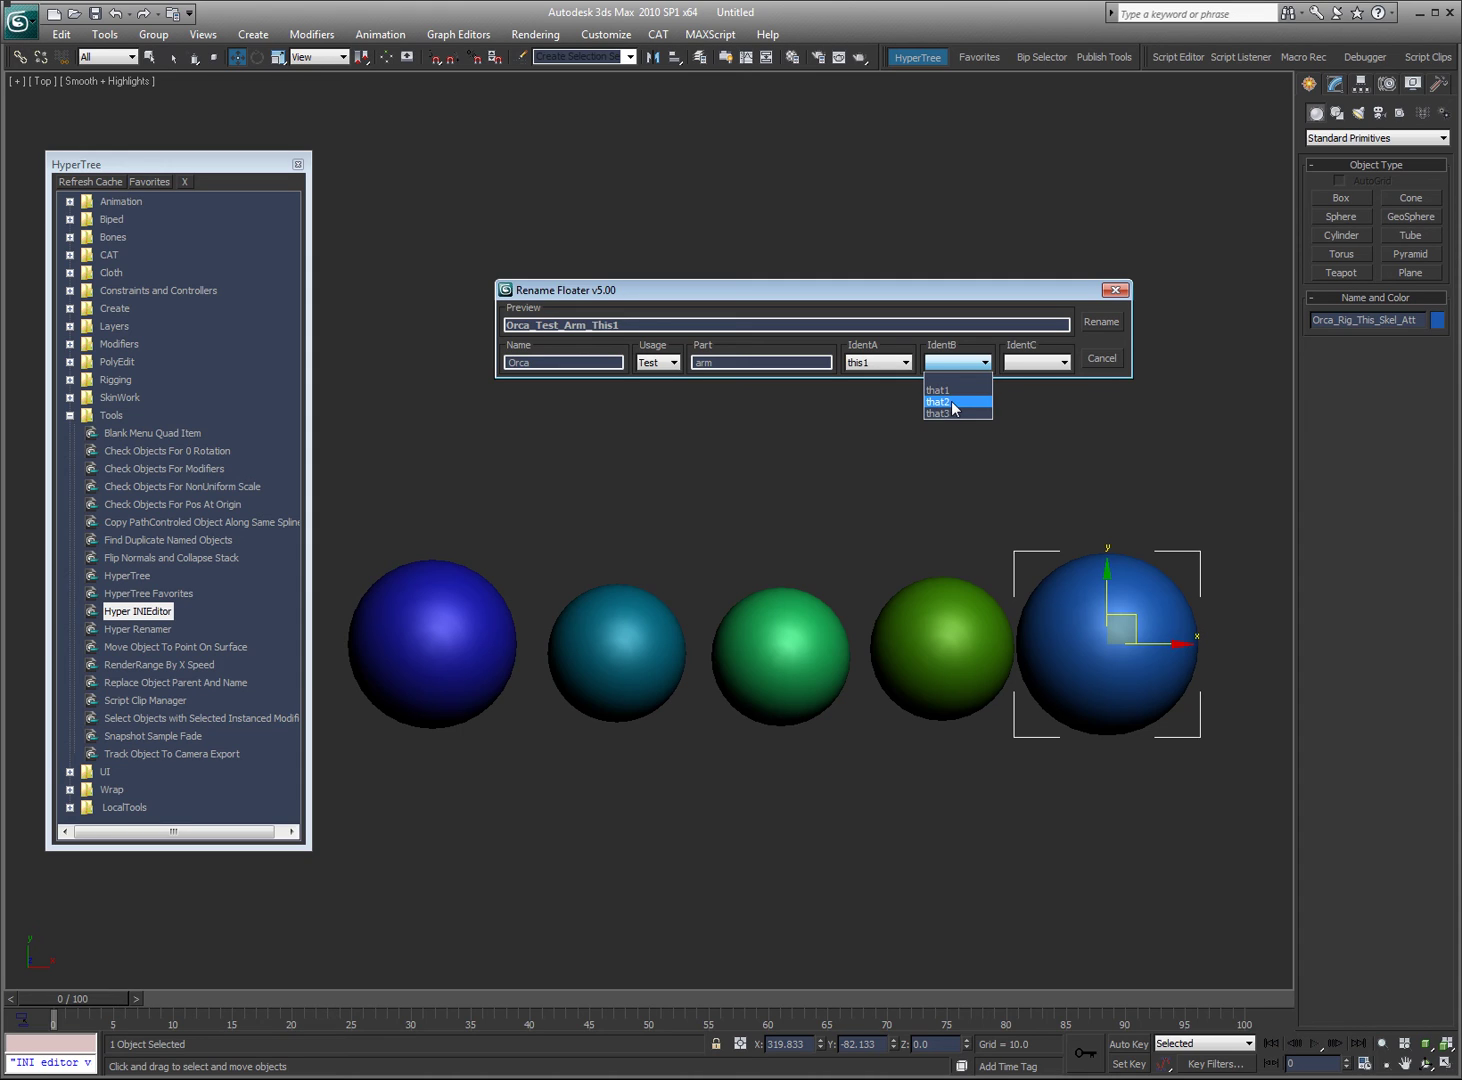
left_click(951, 403)
left_click(1057, 362)
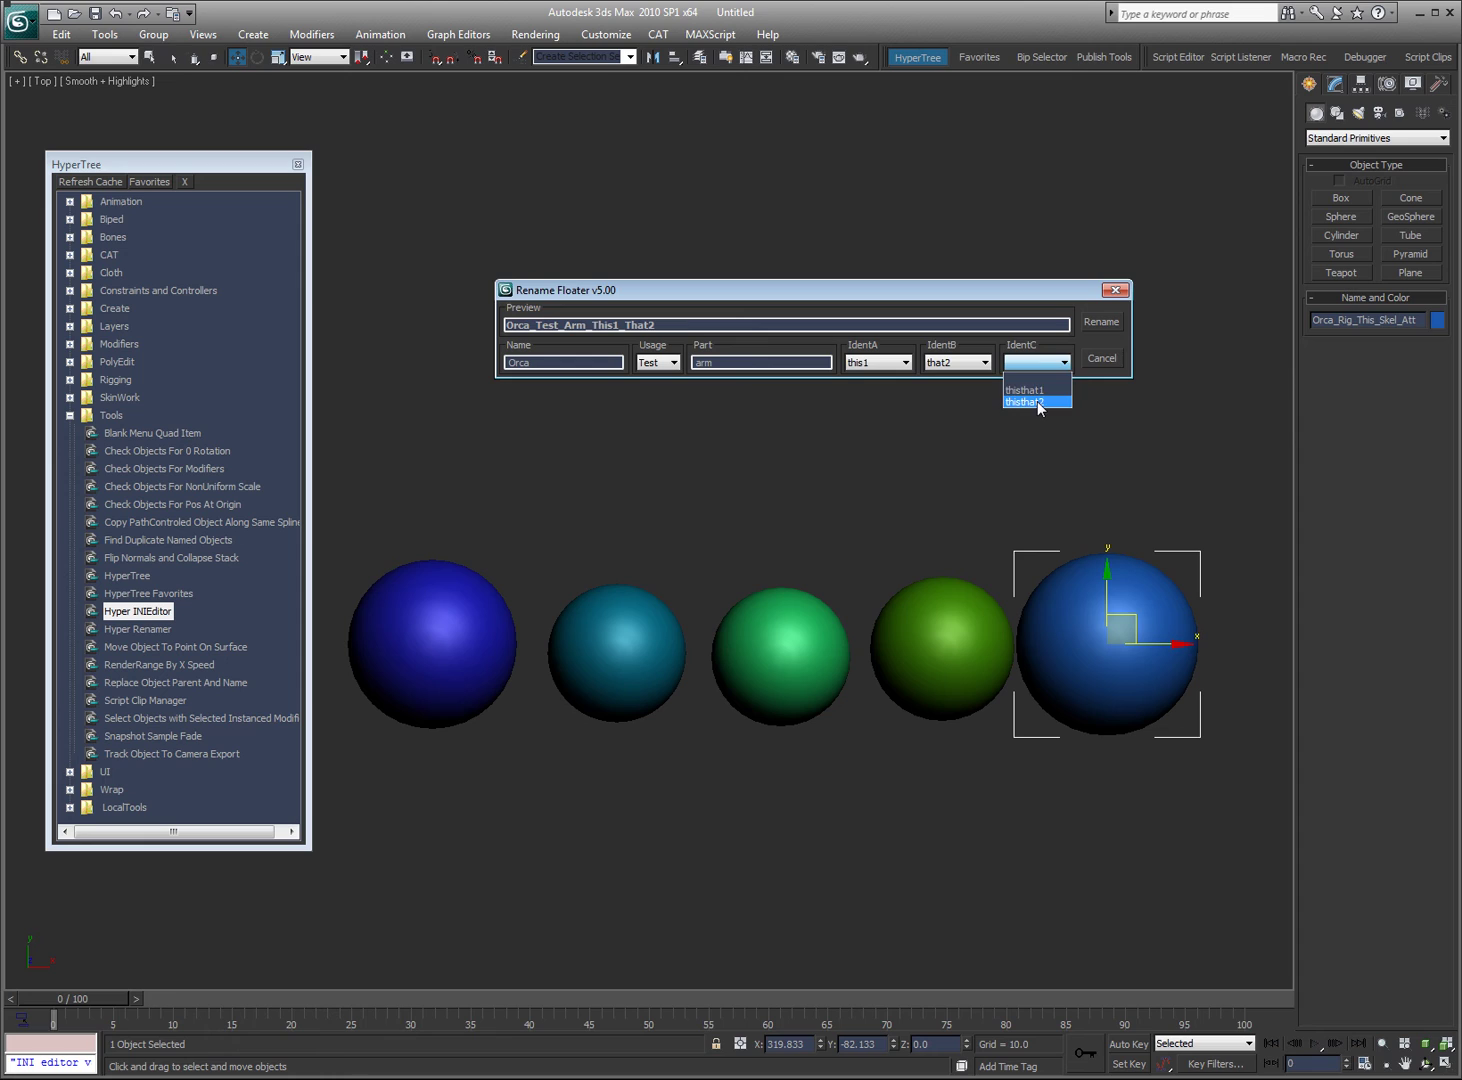
left_click(1039, 403)
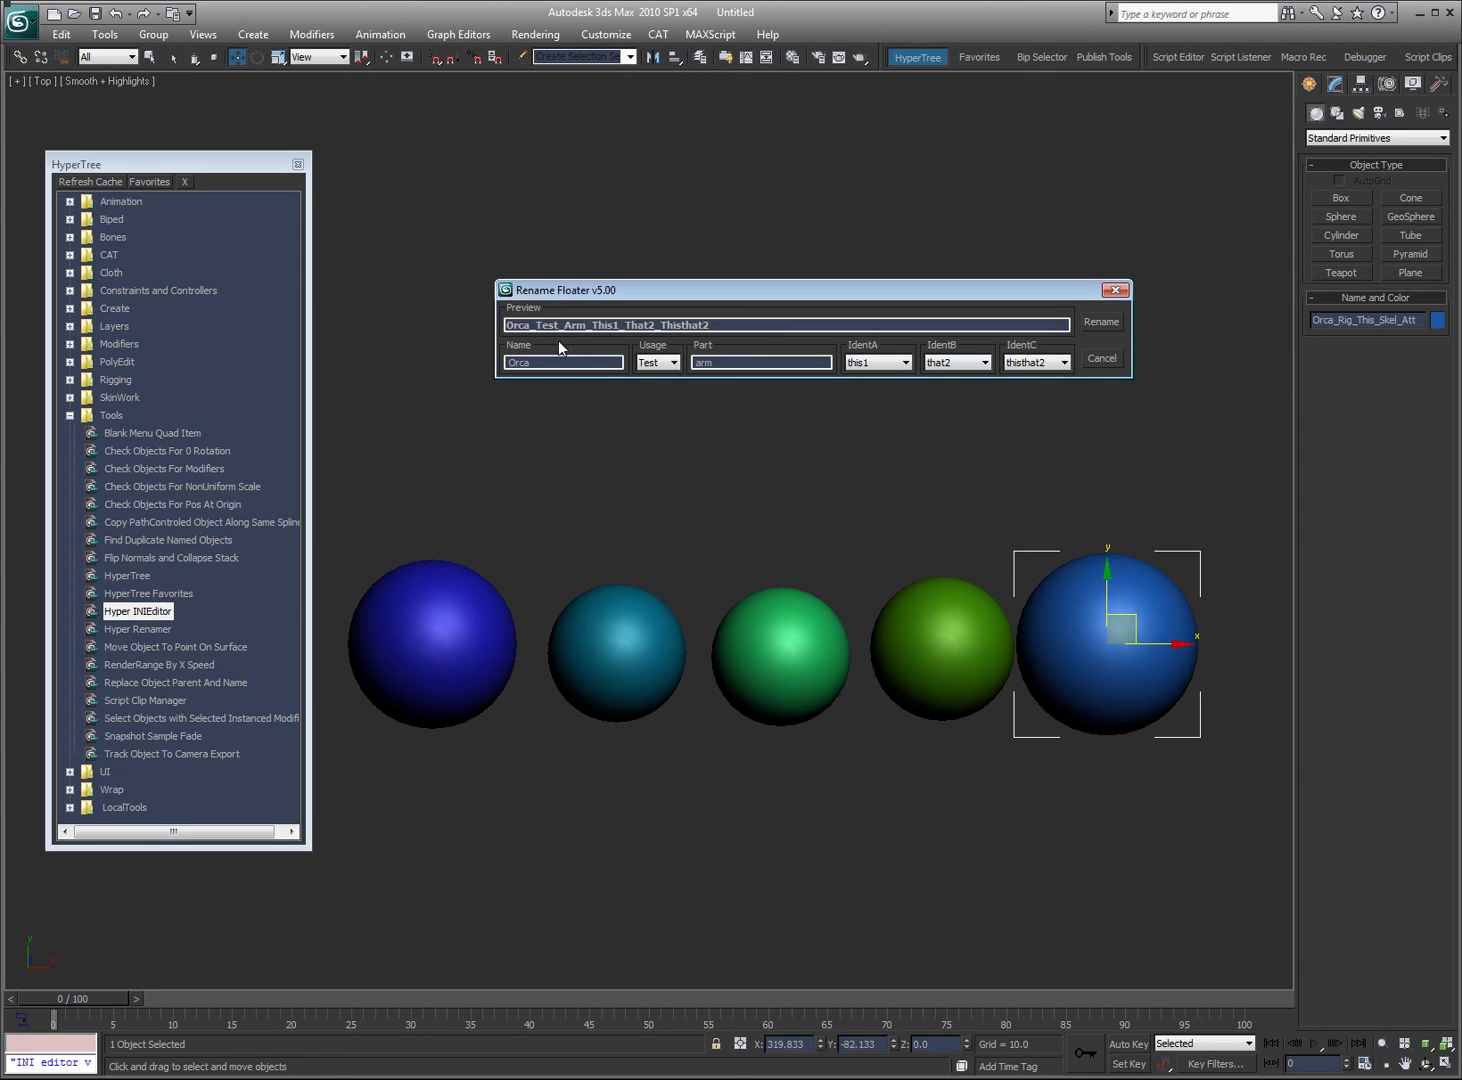
Switch the usage to Rig, examine its IdentA options and close the renamer without renaming
left_click(664, 367)
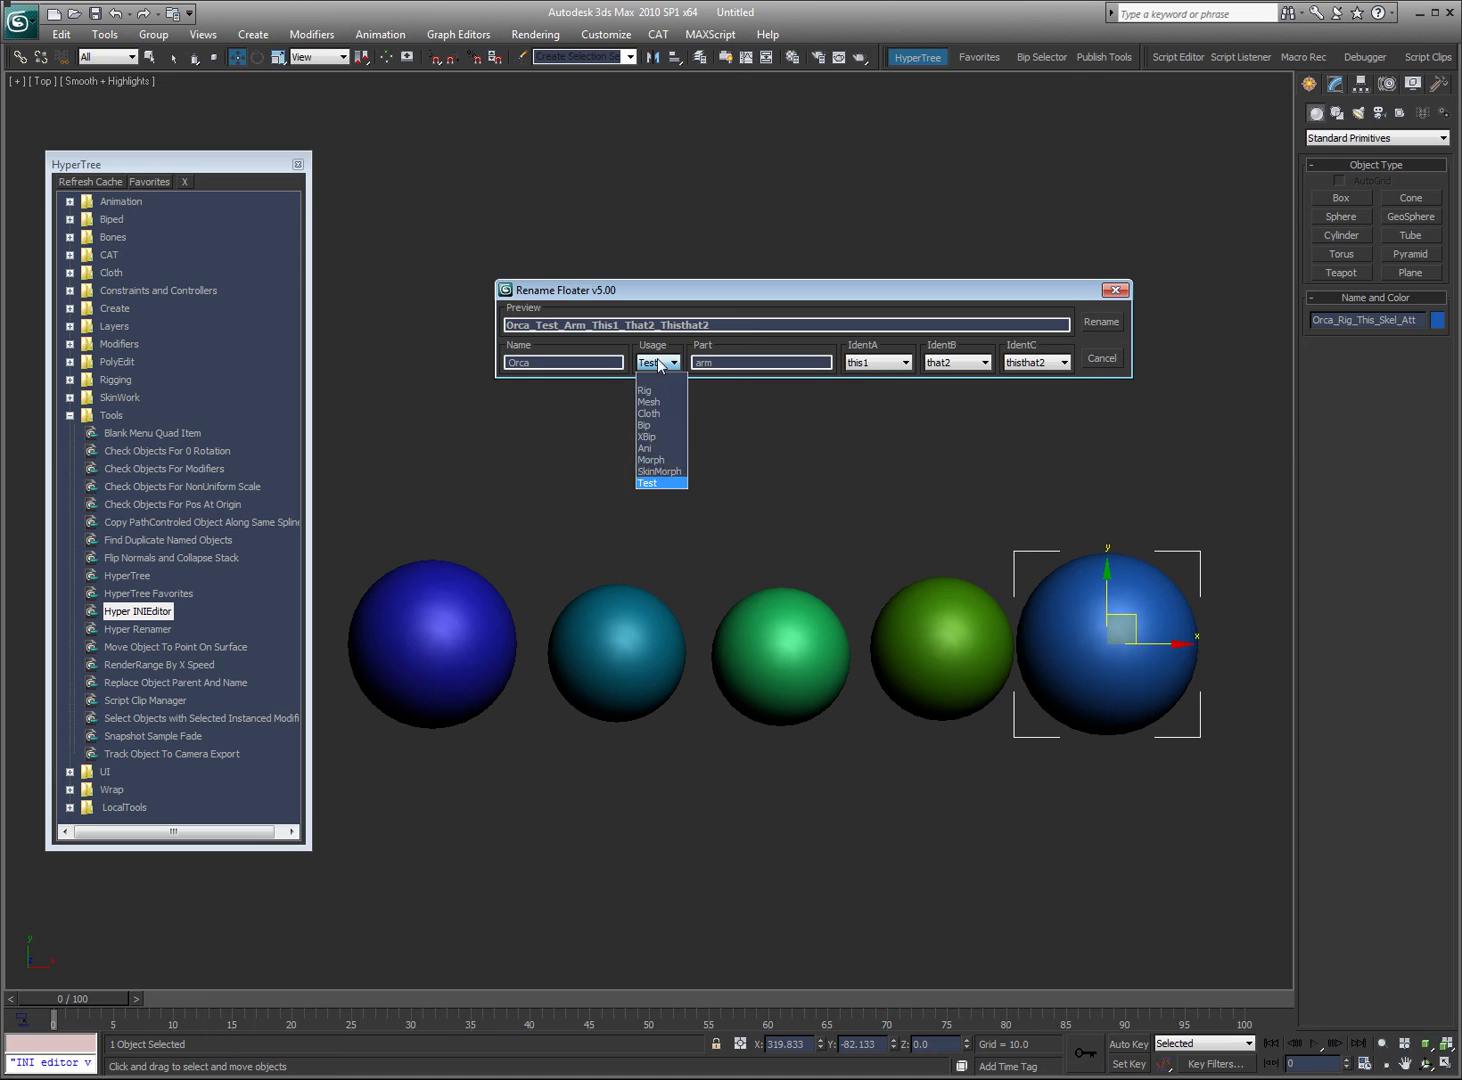
left_click(655, 392)
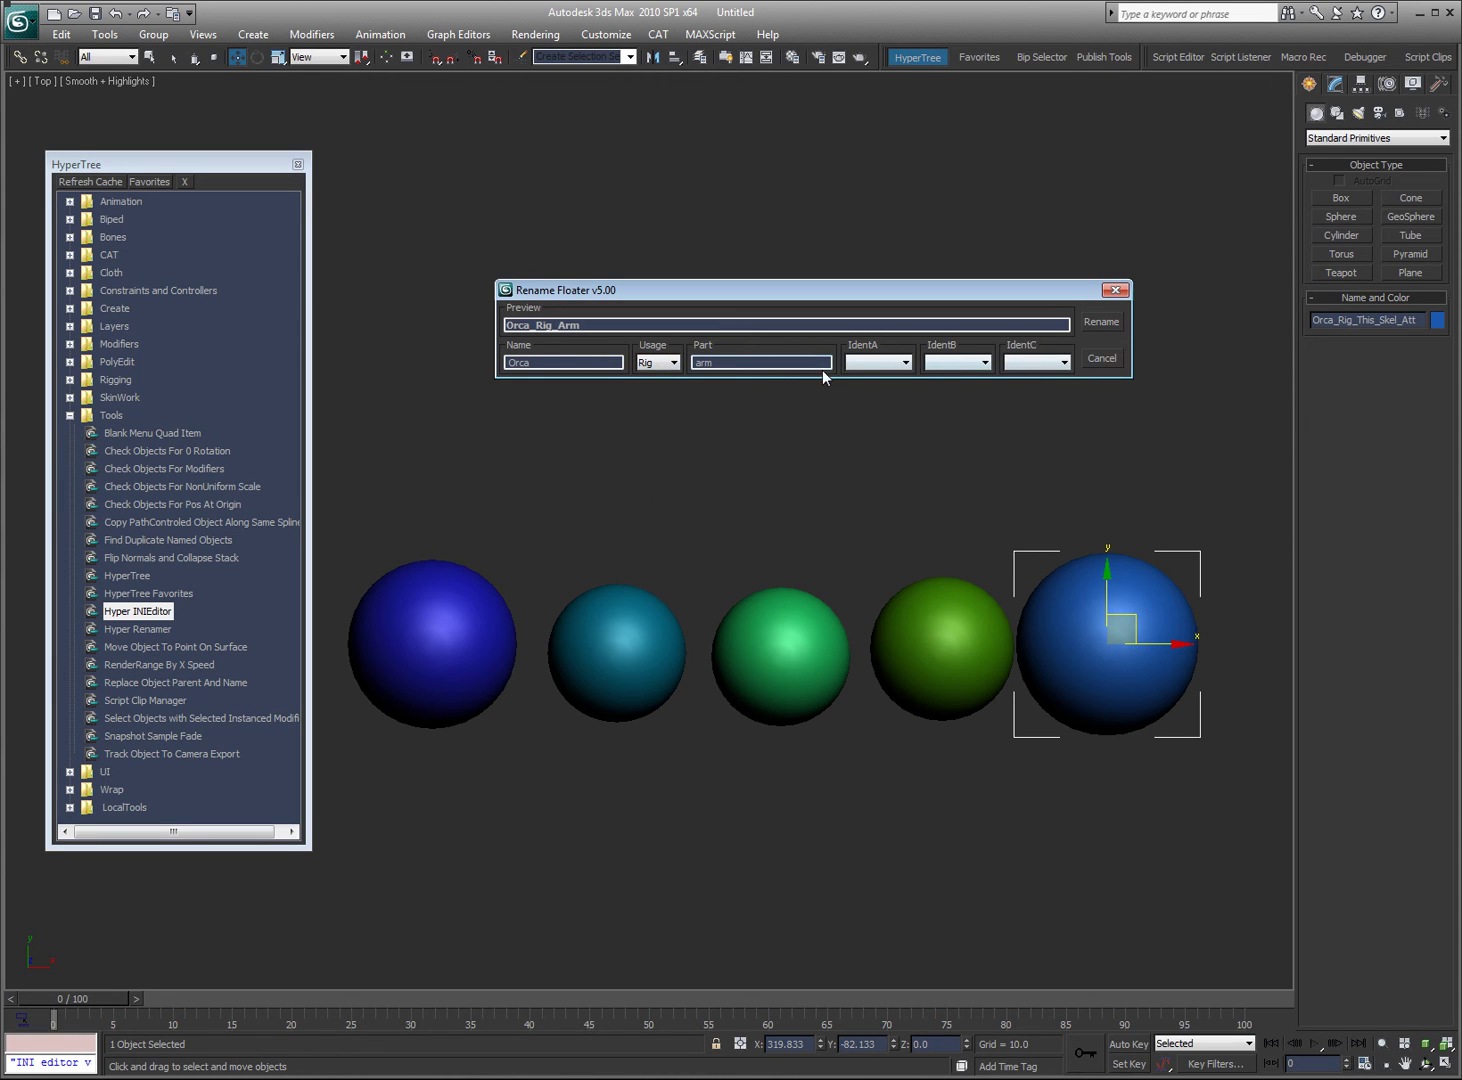
left_click(865, 363)
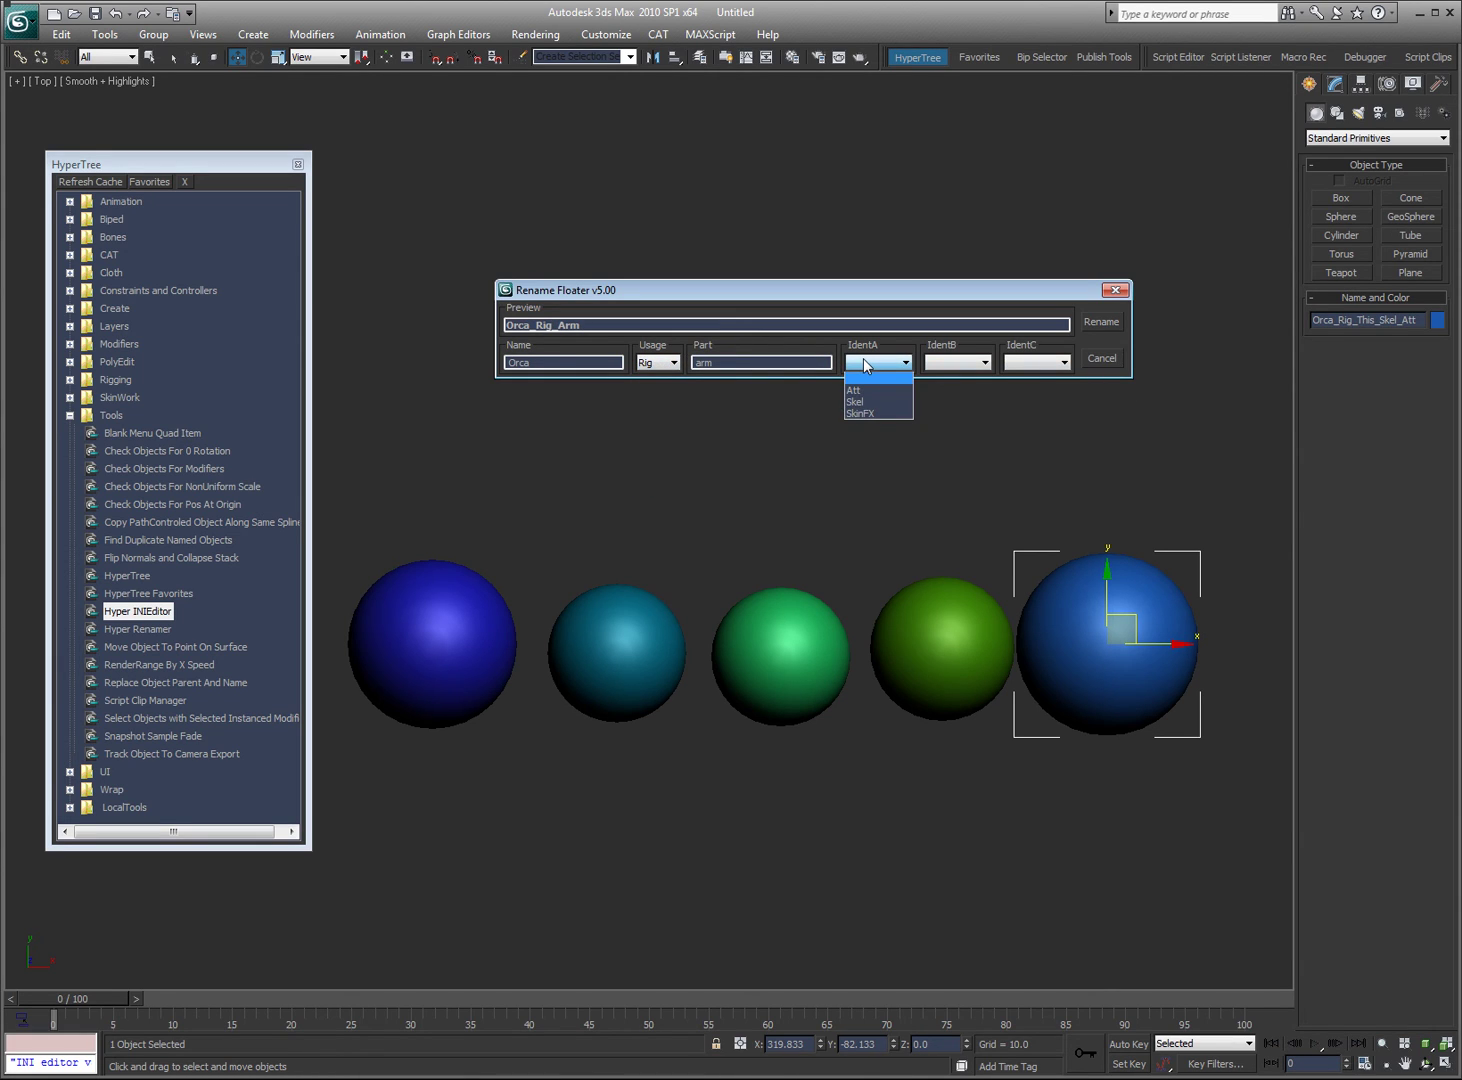
left_click(866, 365)
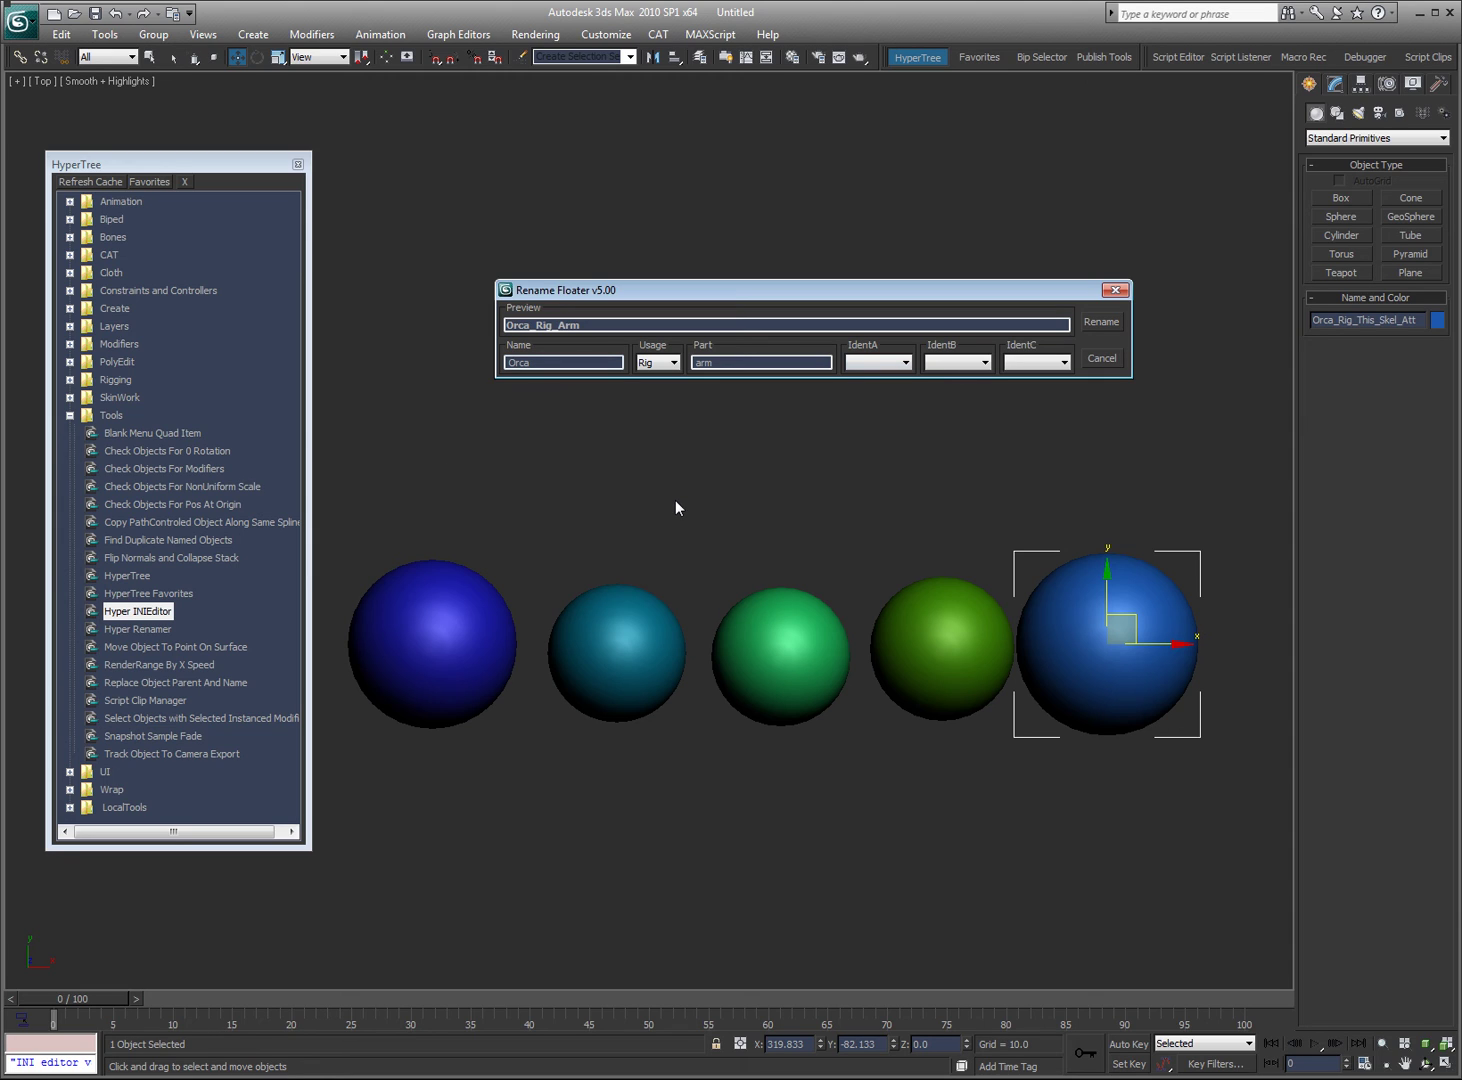
left_click(1115, 291)
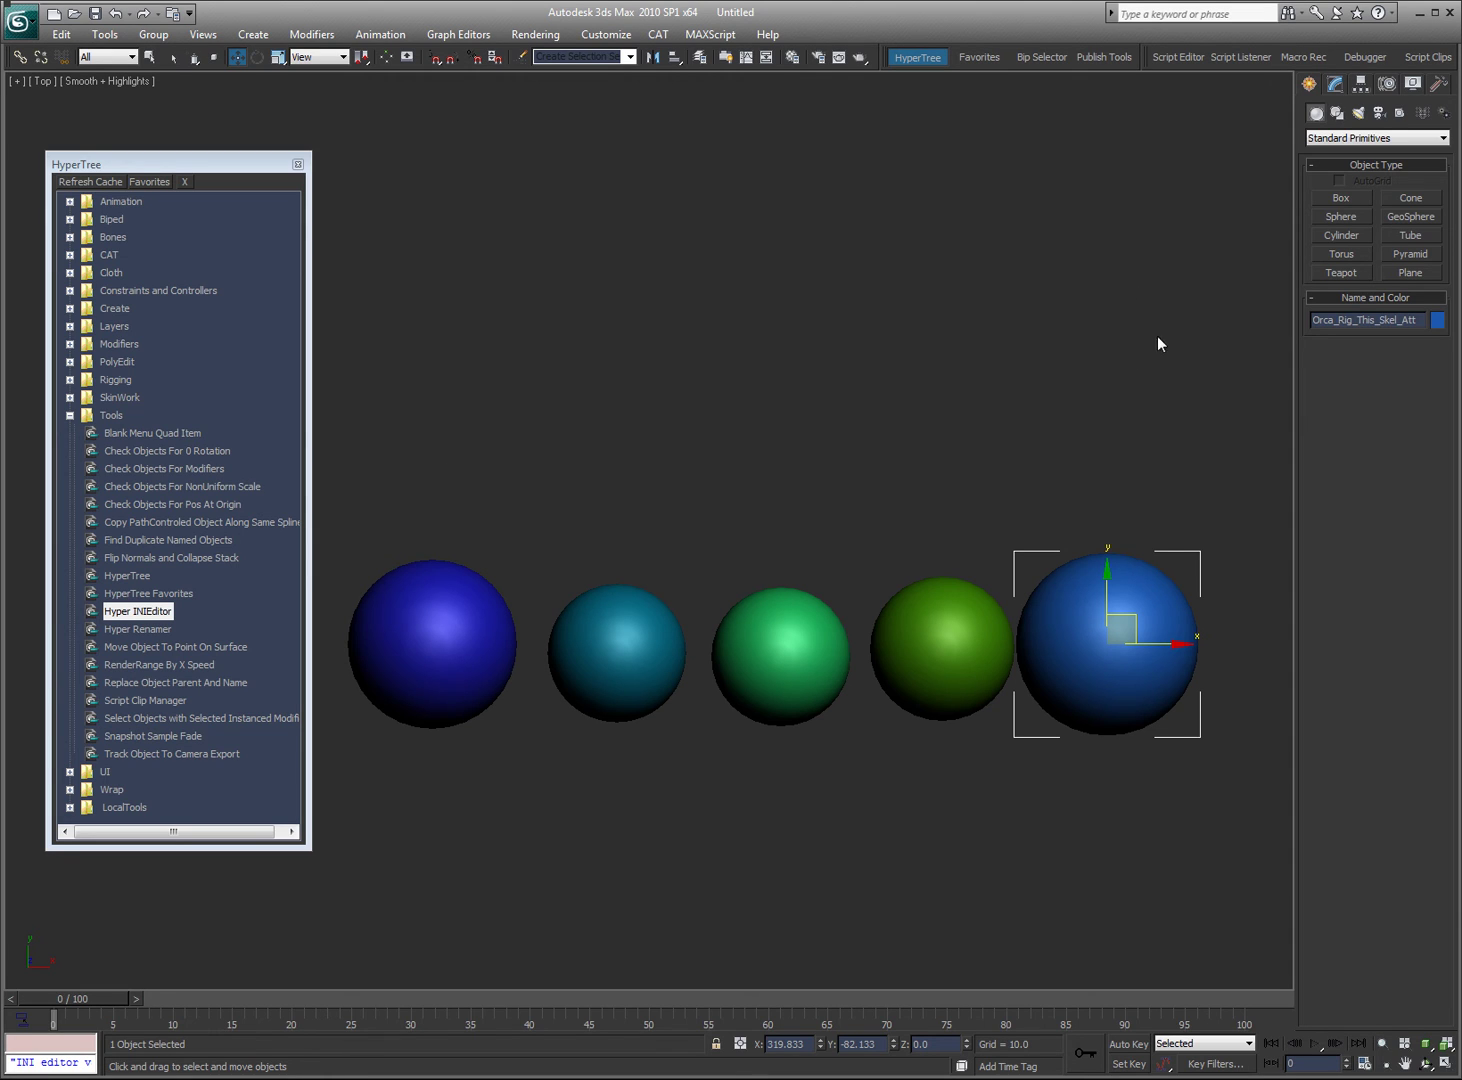
Select all five spheres, open the multi-object renamer and fit its window within the viewport
left_click(1129, 427)
mouse_move(1122, 454)
left_mouse_down()
mouse_move(978, 663)
mouse_move(440, 647)
left_mouse_up()
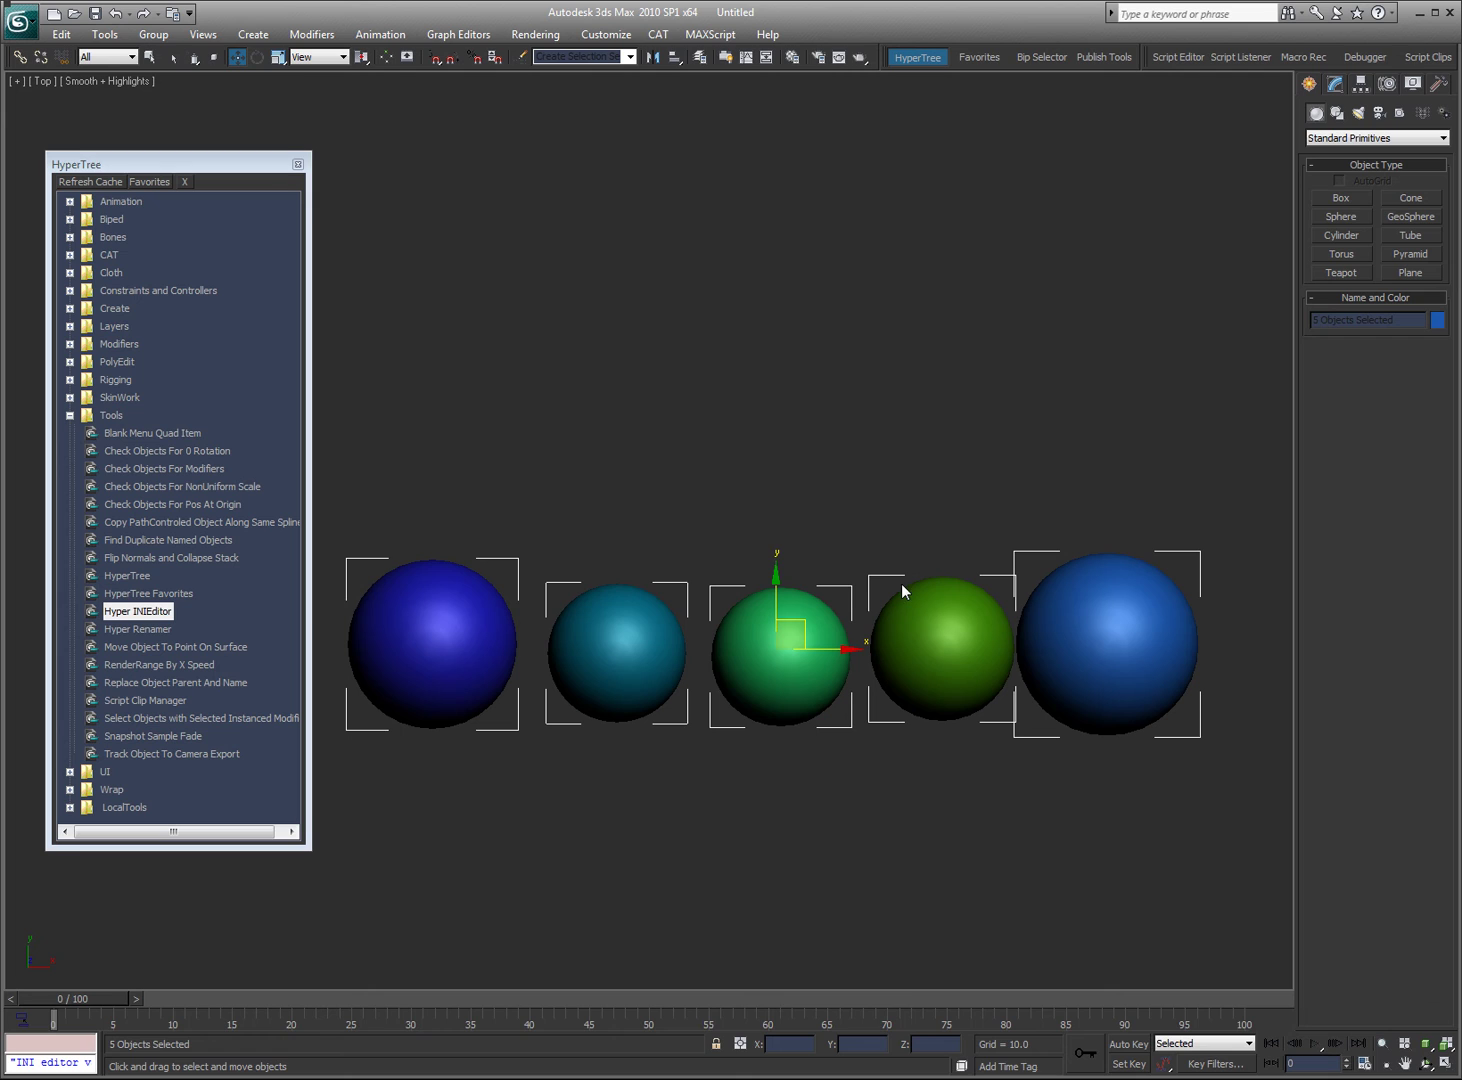
key("ctrl+r")
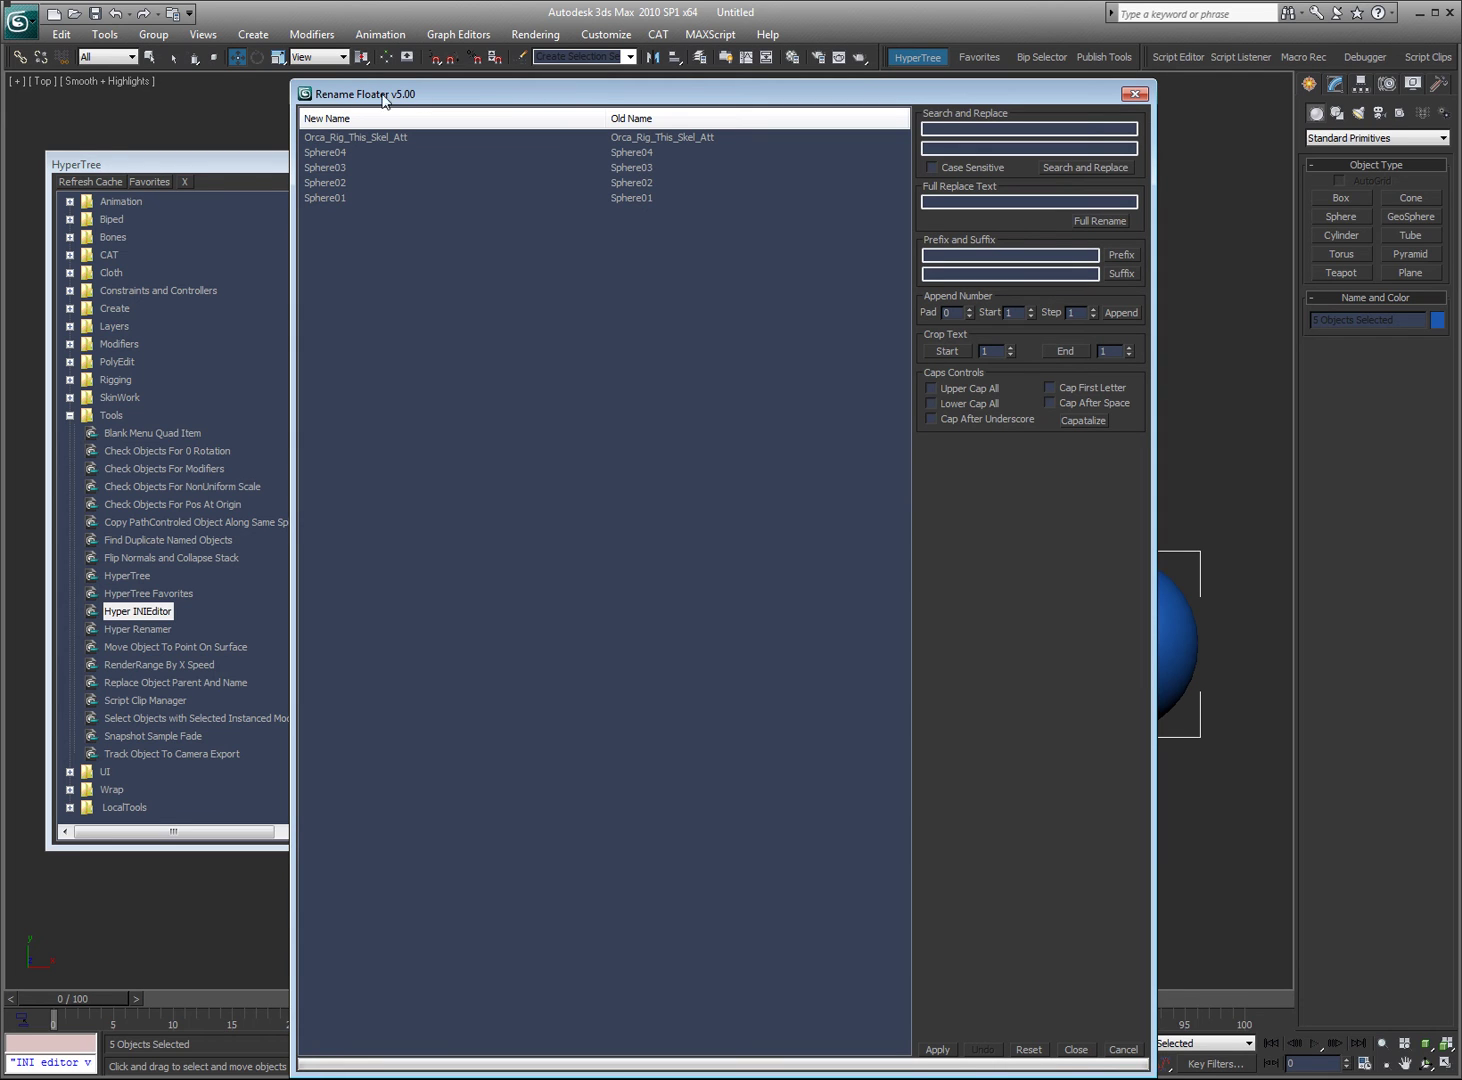
left_click_drag(287, 83, 389, 238)
left_click_drag(653, 249, 634, 116)
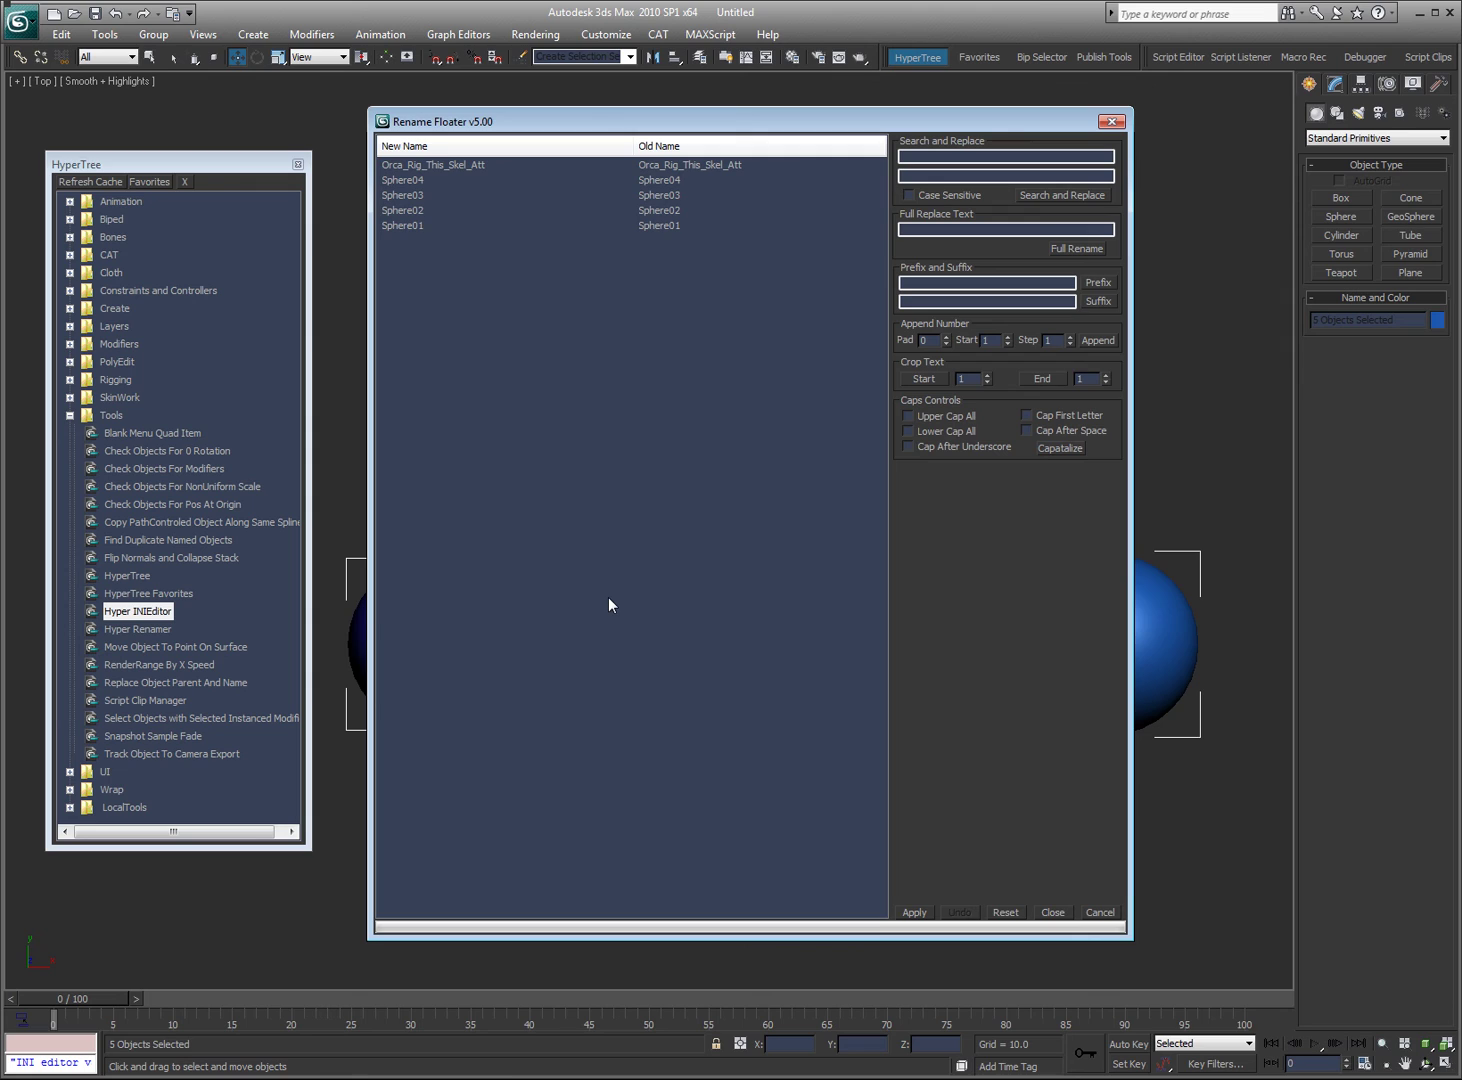
Replace the full new names of Sphere01 through Sphere04 with Orca_Rig_Sphere in the rename list
left_click(905, 176)
left_click_drag(530, 241, 501, 178)
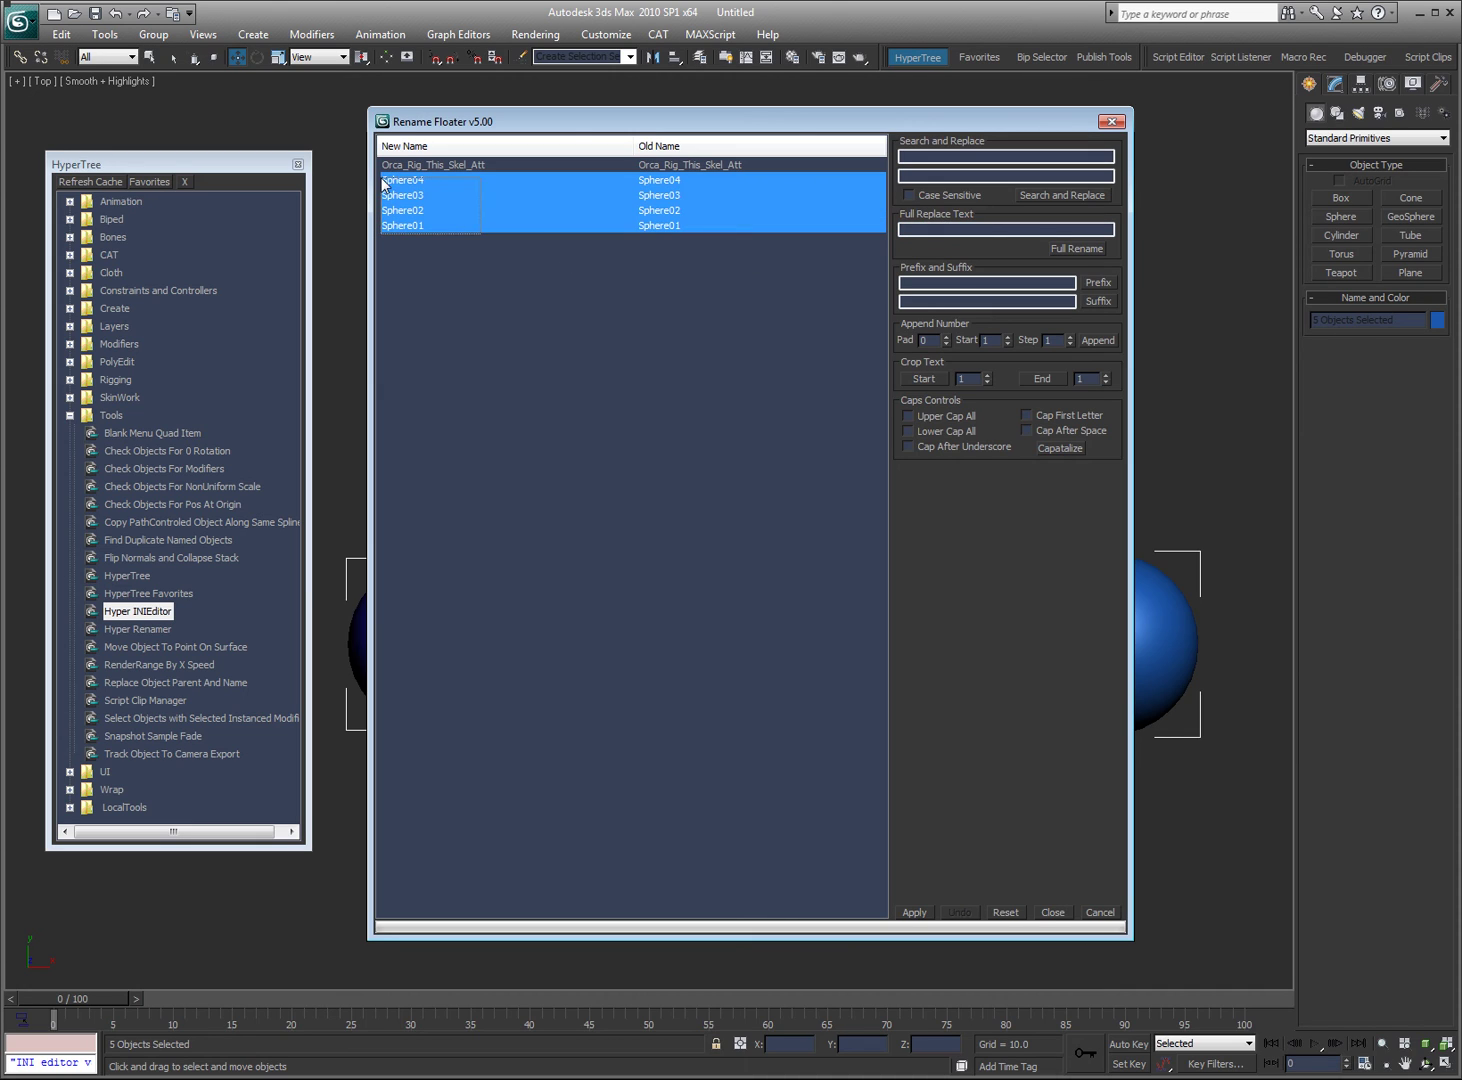
left_click(932, 228)
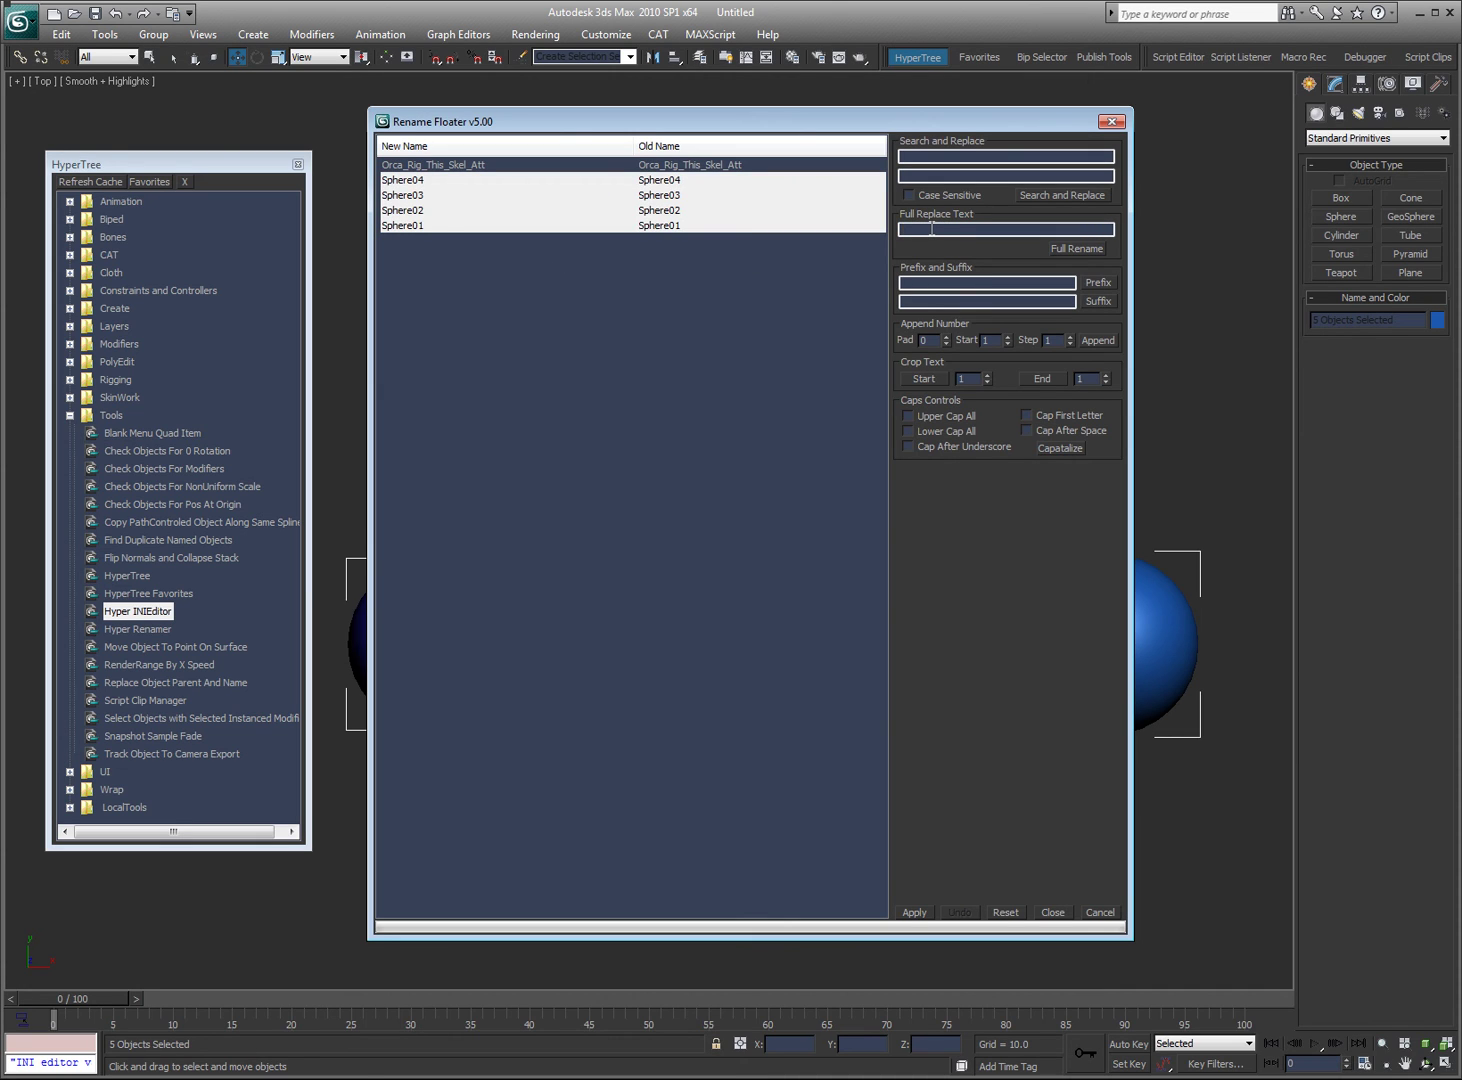
type("Orca_Rig_Sphere")
left_click_drag(463, 288, 386, 175)
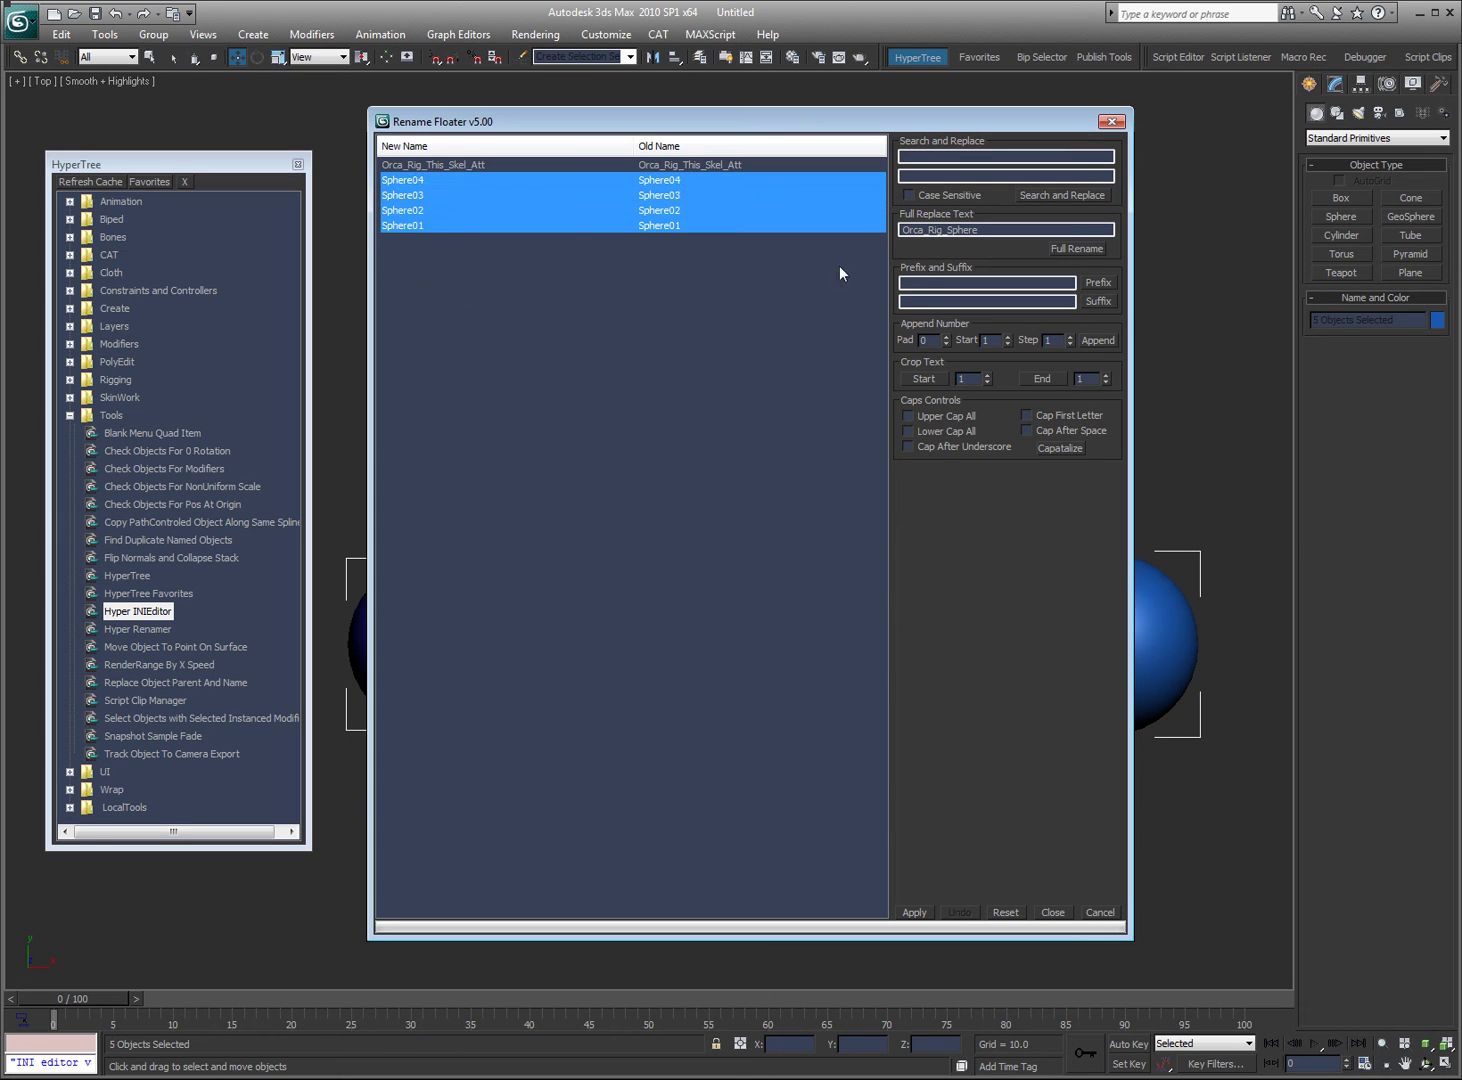
left_click(1068, 248)
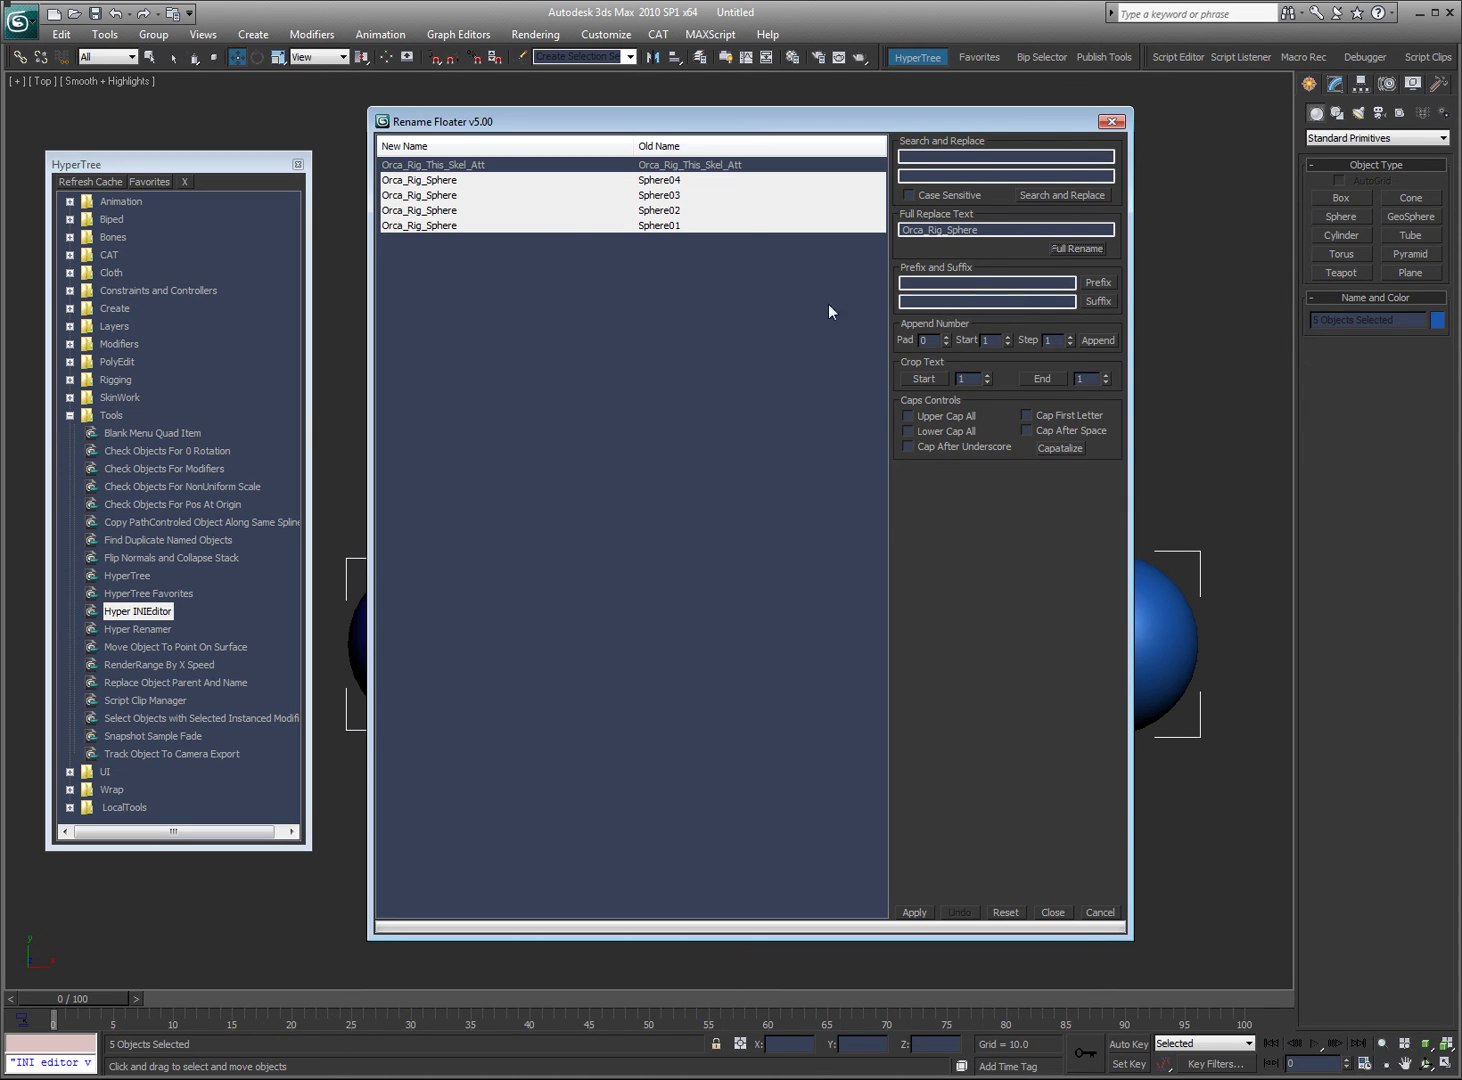
Append numbers with padding 2, start 1 and step 1 to the four Orca_Rig_Sphere names, and reselect those rows
left_click(945, 343)
left_click(946, 336)
left_click(946, 336)
left_click(1097, 340)
left_click_drag(505, 285, 436, 184)
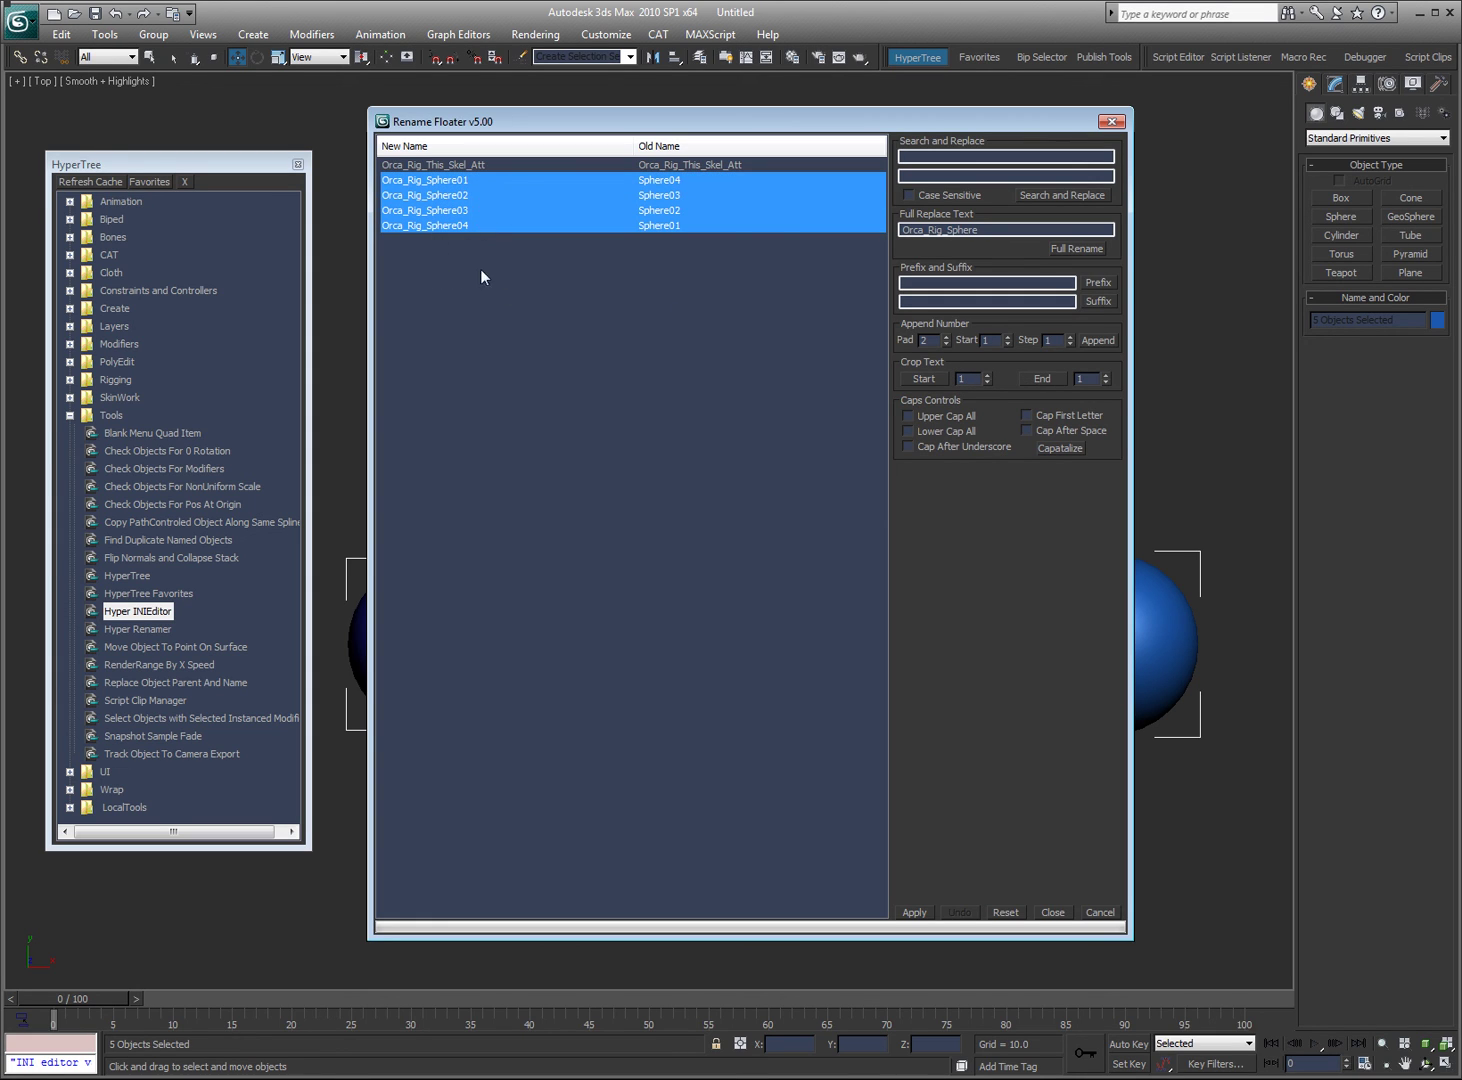
Crop the trailing numbers off the four Orca_Rig_Sphere names and replace them with a hyphen suffix plus numbers at padding 2, start 1, step 1
left_click(1046, 379)
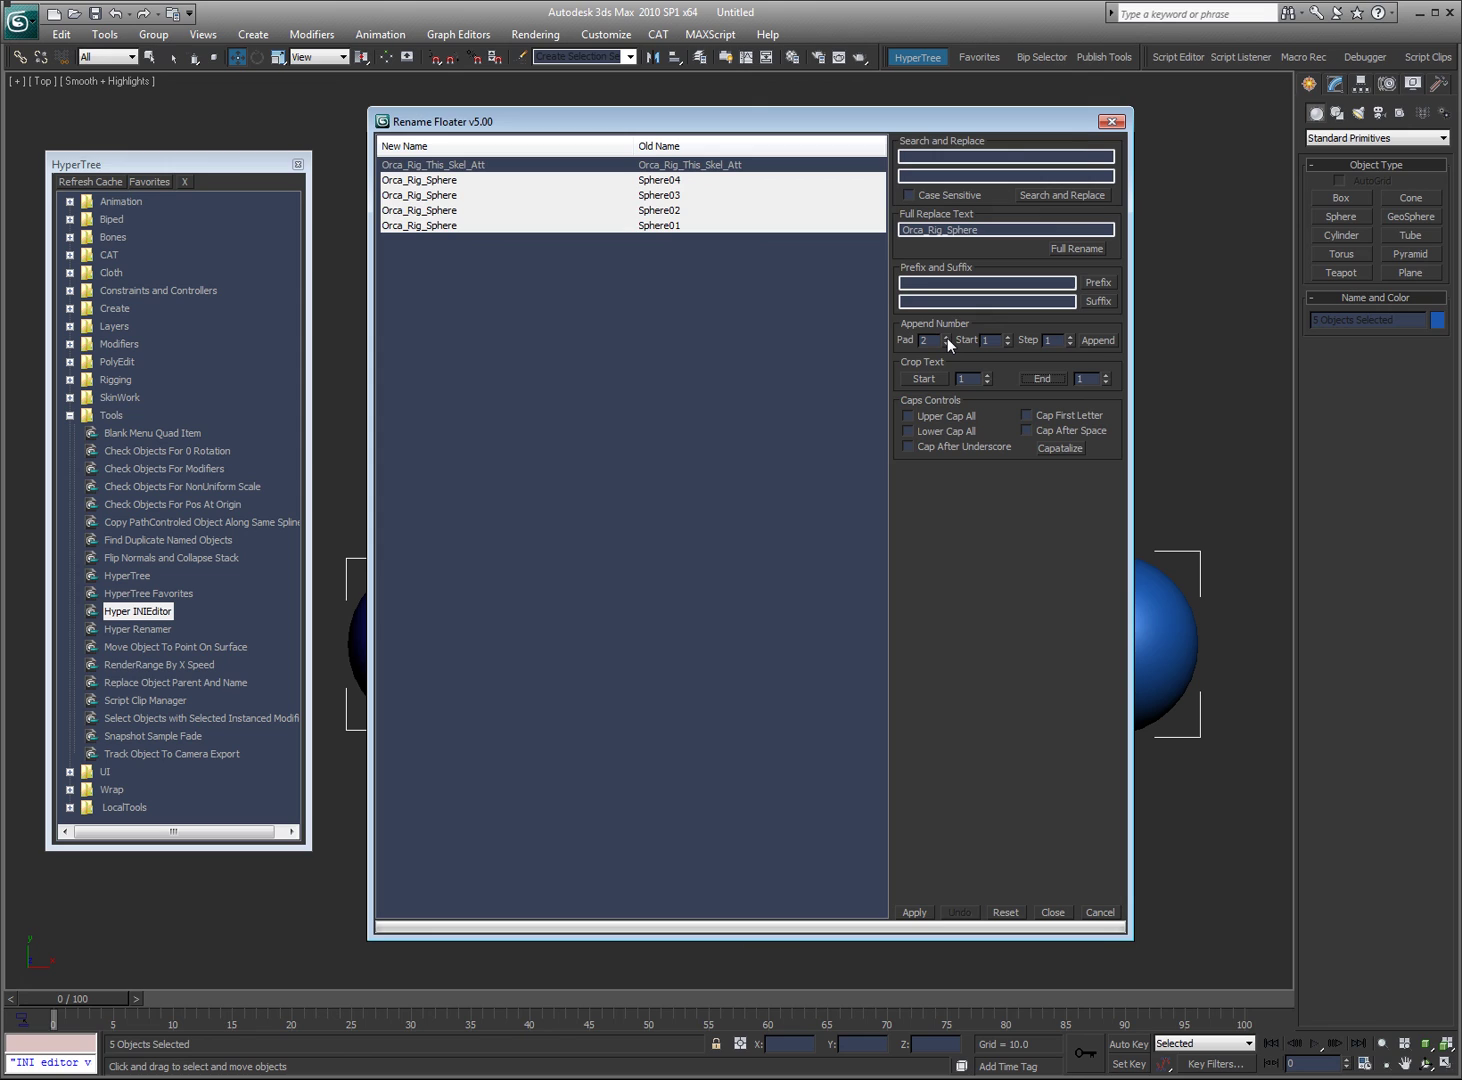
left_click(1094, 302)
left_click(1096, 341)
Add the suffix _Ctrl to the four numbered sphere names, leave Upper Cap All off, and close the floater with the new names kept
double_click(919, 302)
type("_Ctrl")
left_click(1098, 301)
left_click(919, 418)
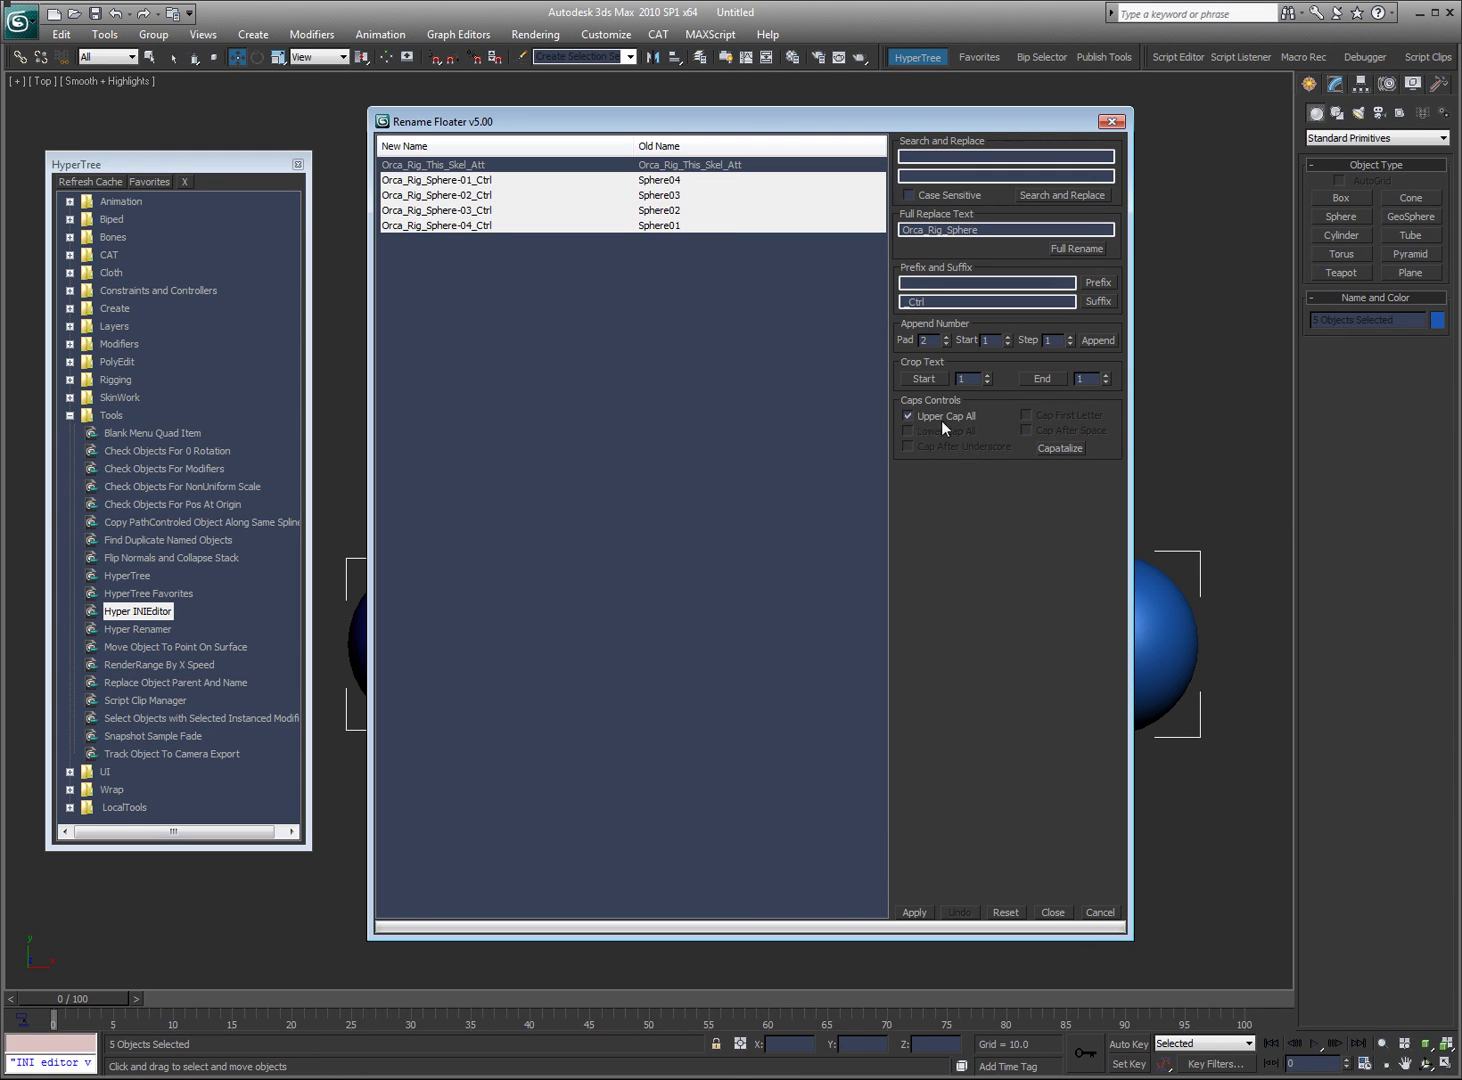
left_click(942, 421)
left_click(1052, 911)
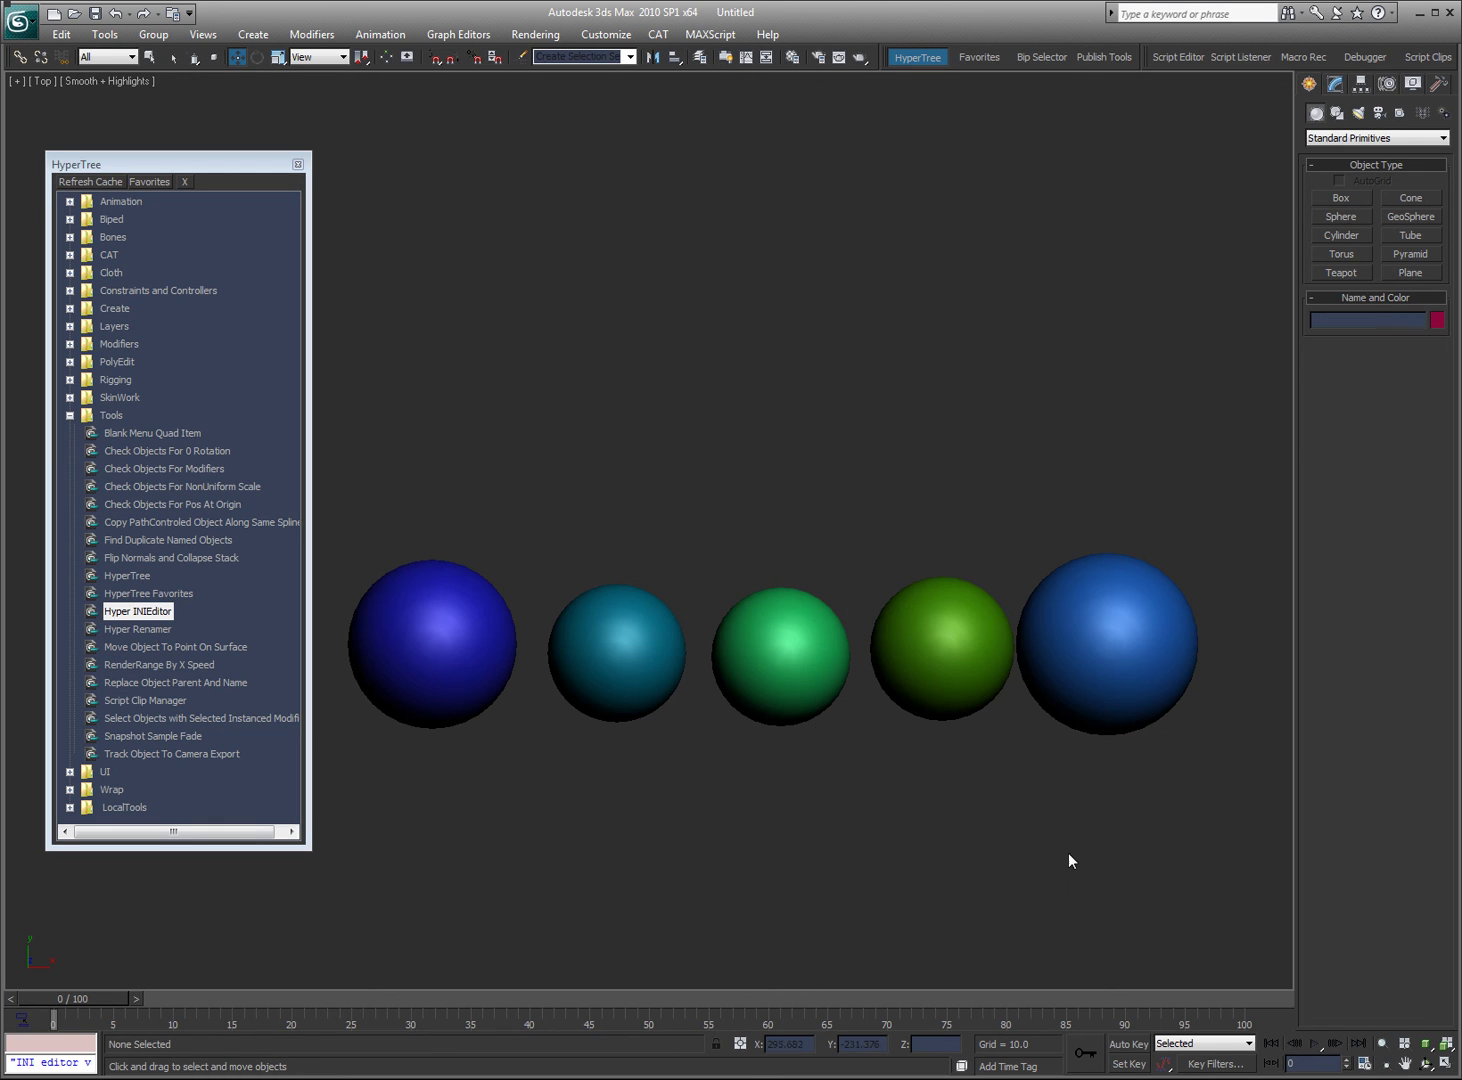
Select all four Orca_Rig_Sphere objects and Orca_Rig_This_Skel_Att by name, and reopen the multi-object renamer
key("h")
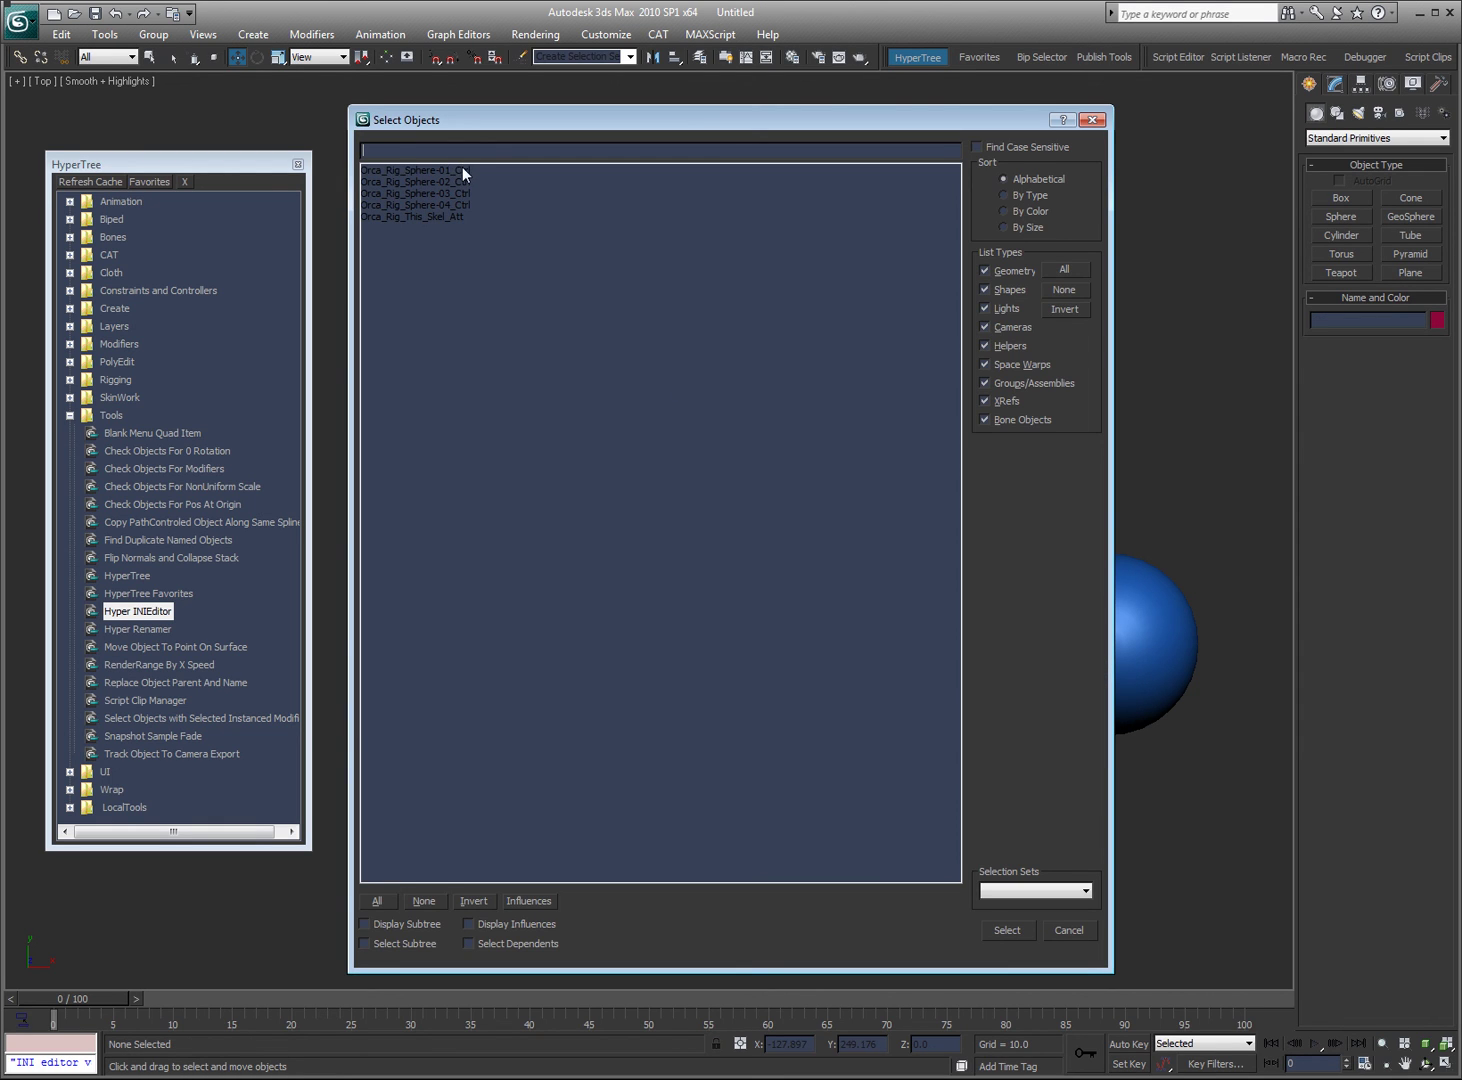
left_click_drag(462, 166, 560, 398)
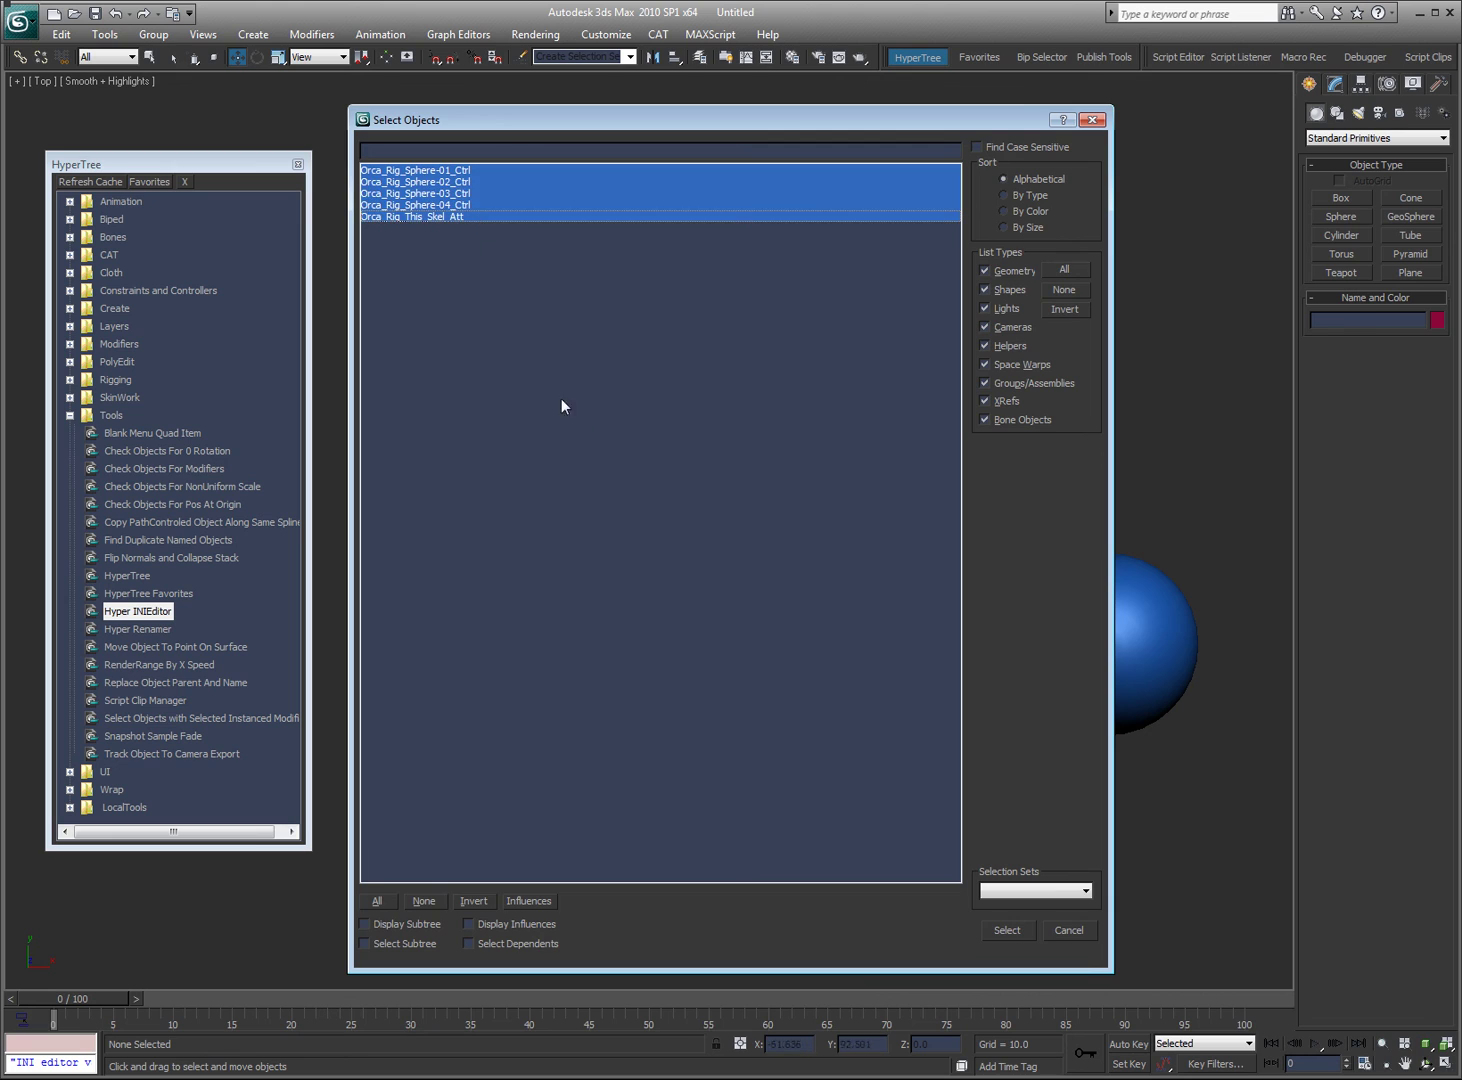
left_click(1005, 927)
key("ctrl+a")
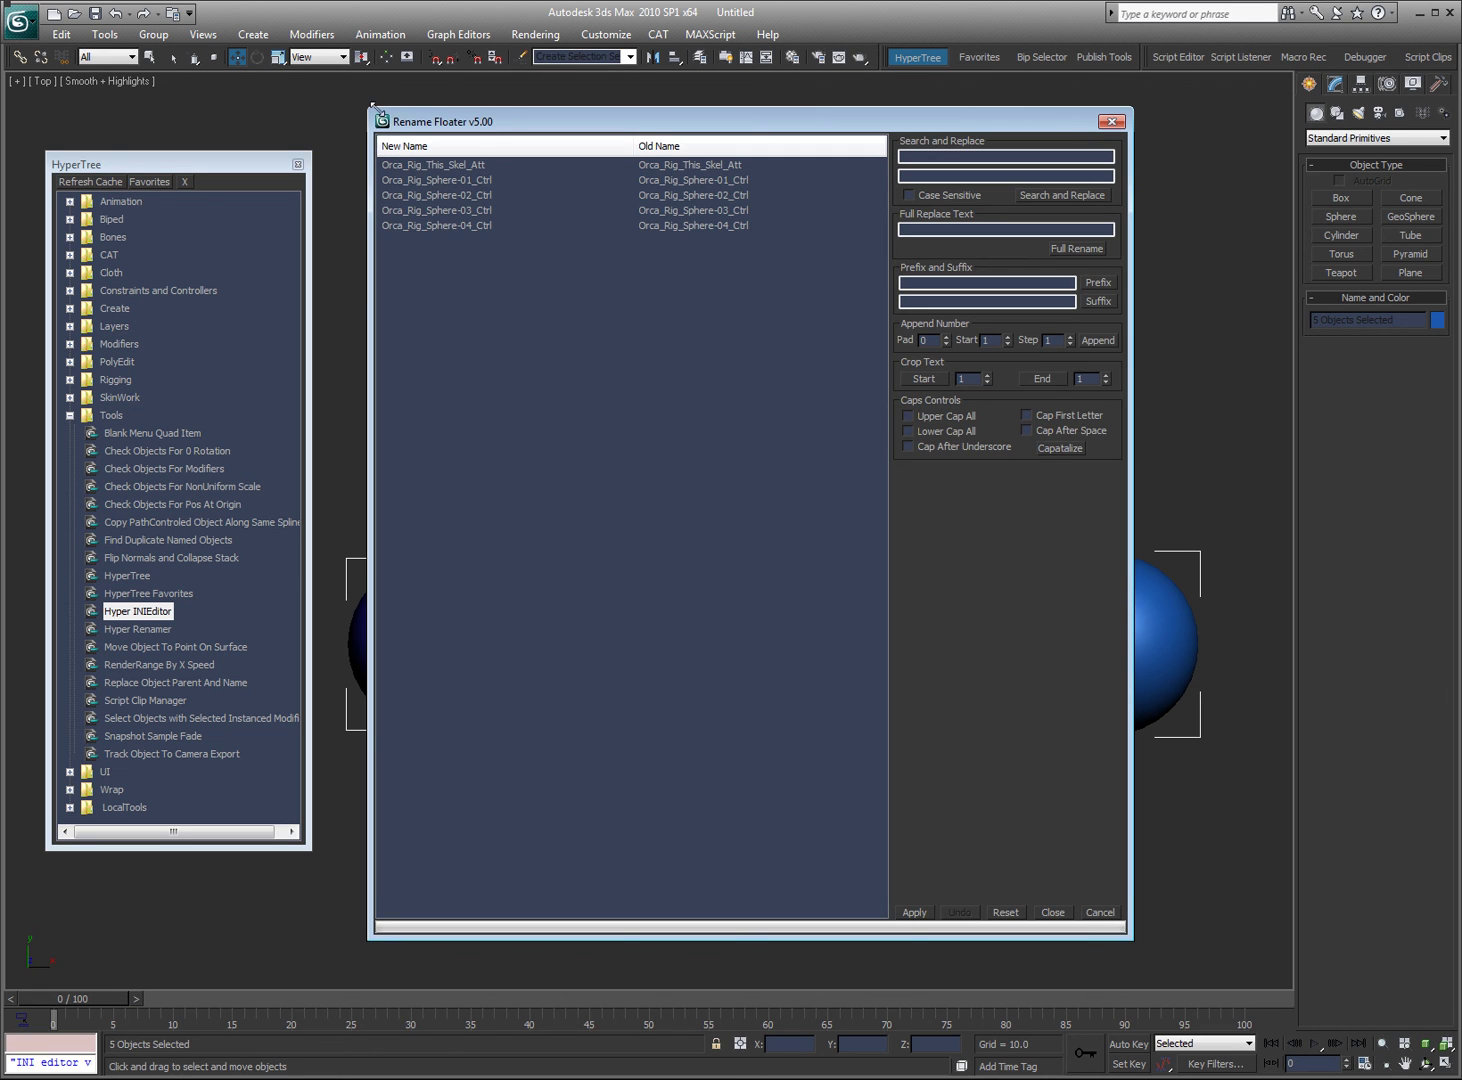
Shrink the Rename Floater and place it above the row of spheres so they can be picked
left_click_drag(370, 105, 398, 290)
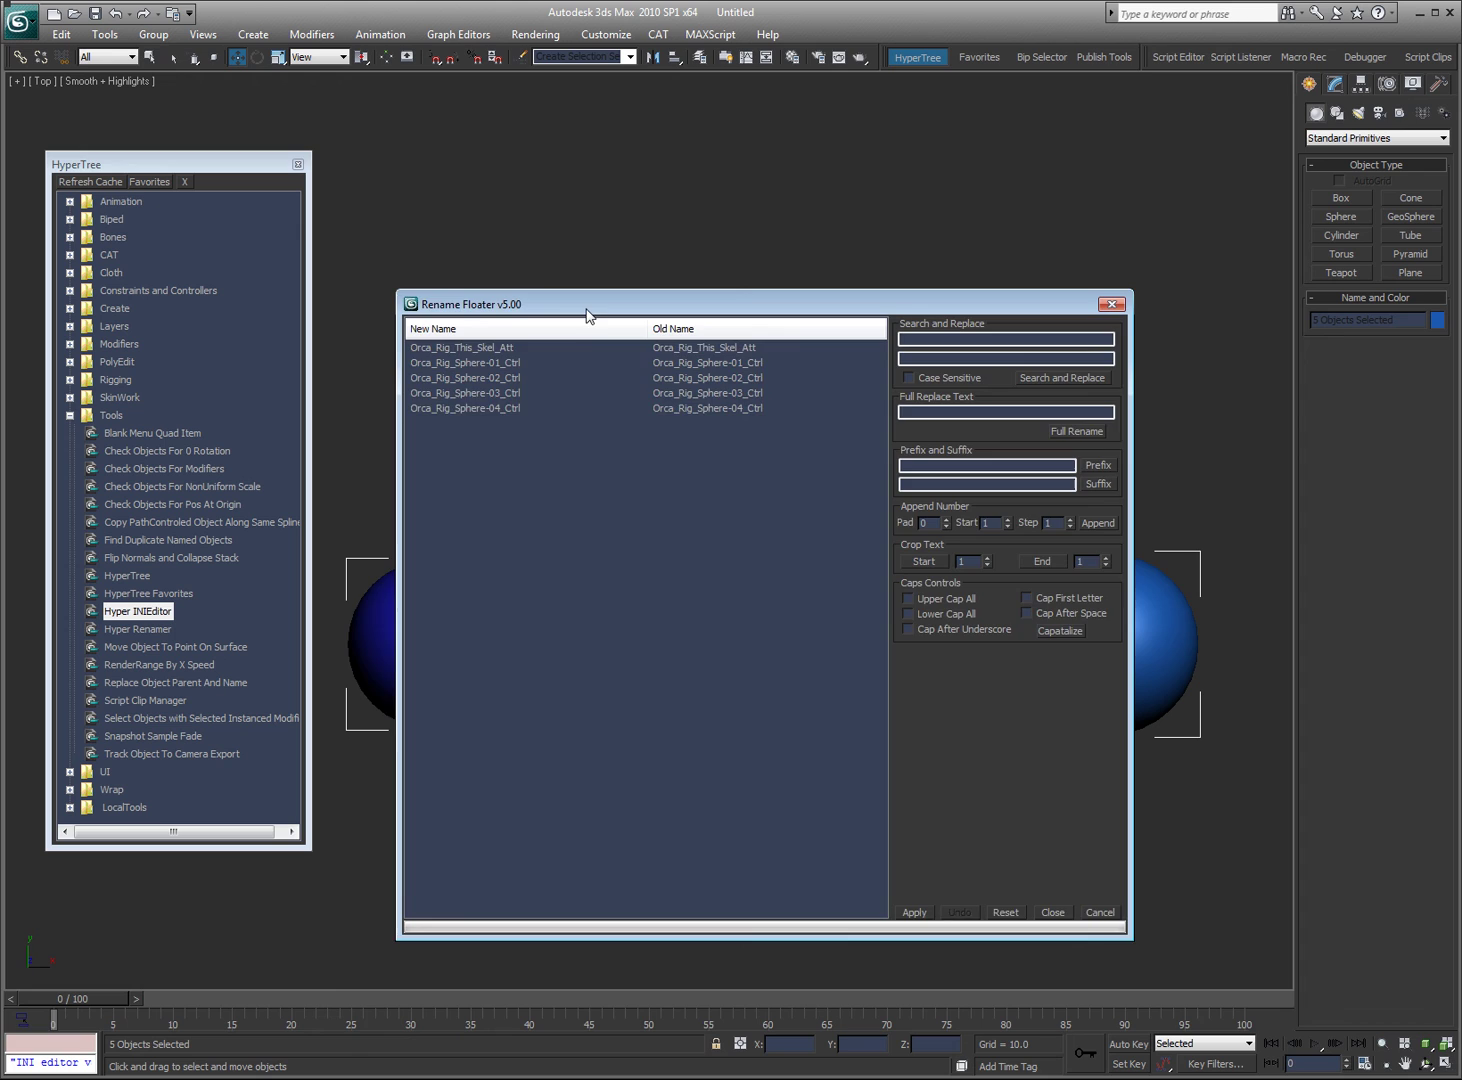
left_click_drag(588, 309, 542, 101)
left_click_drag(1082, 729, 1076, 621)
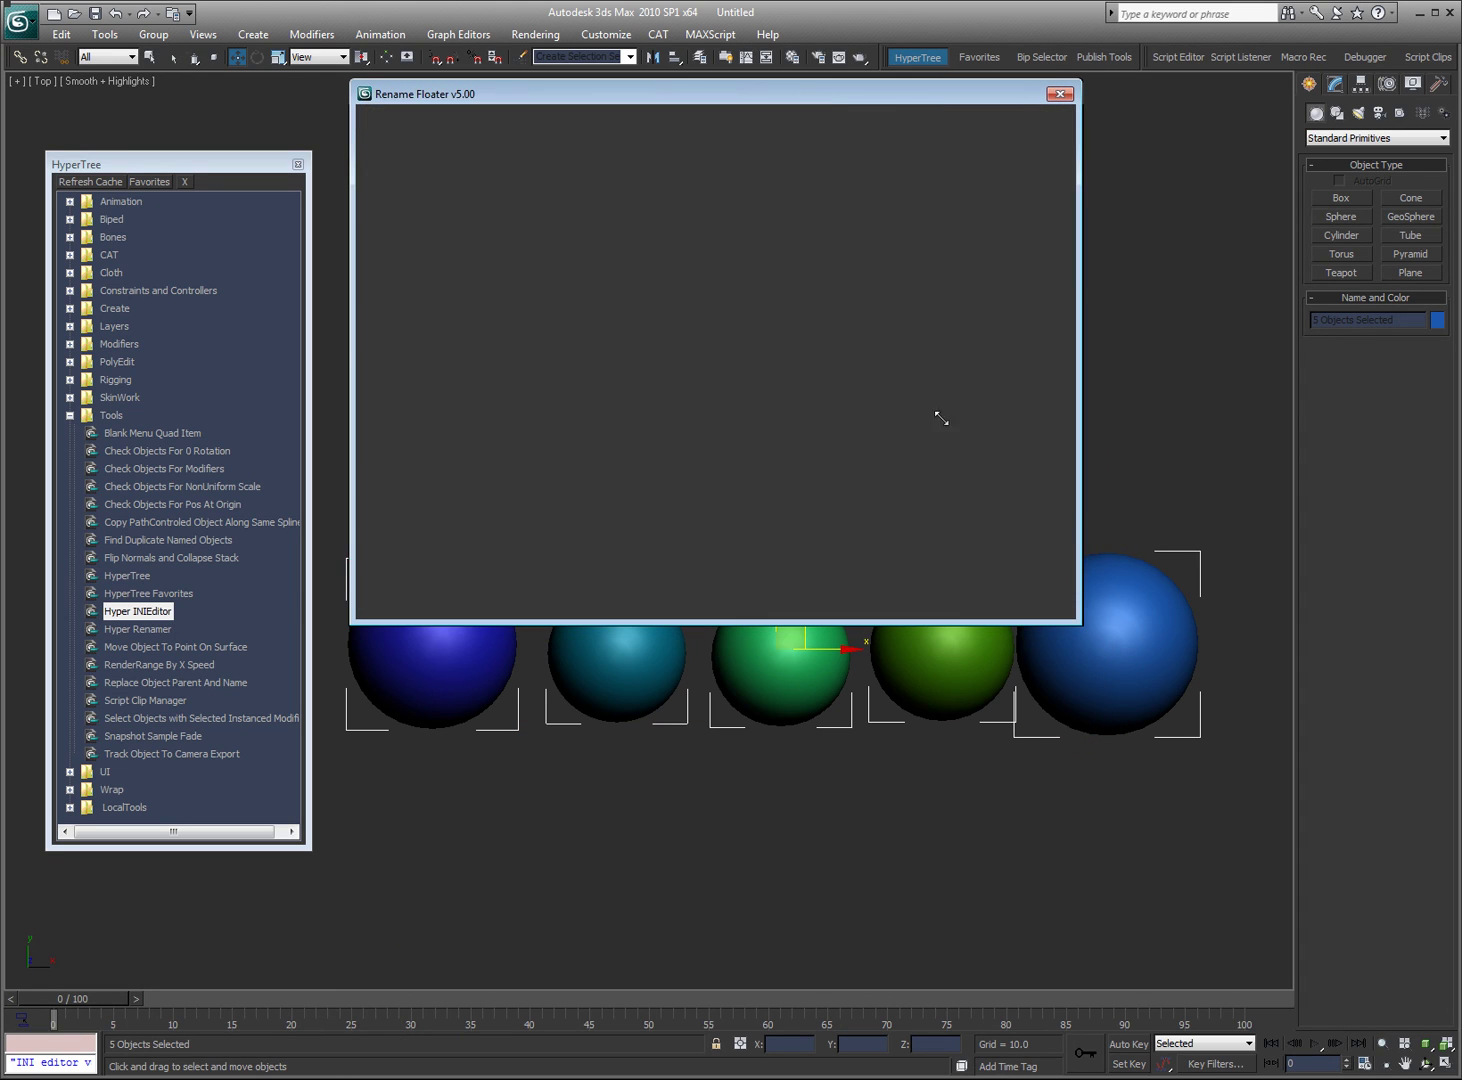
left_click_drag(1128, 830, 939, 668)
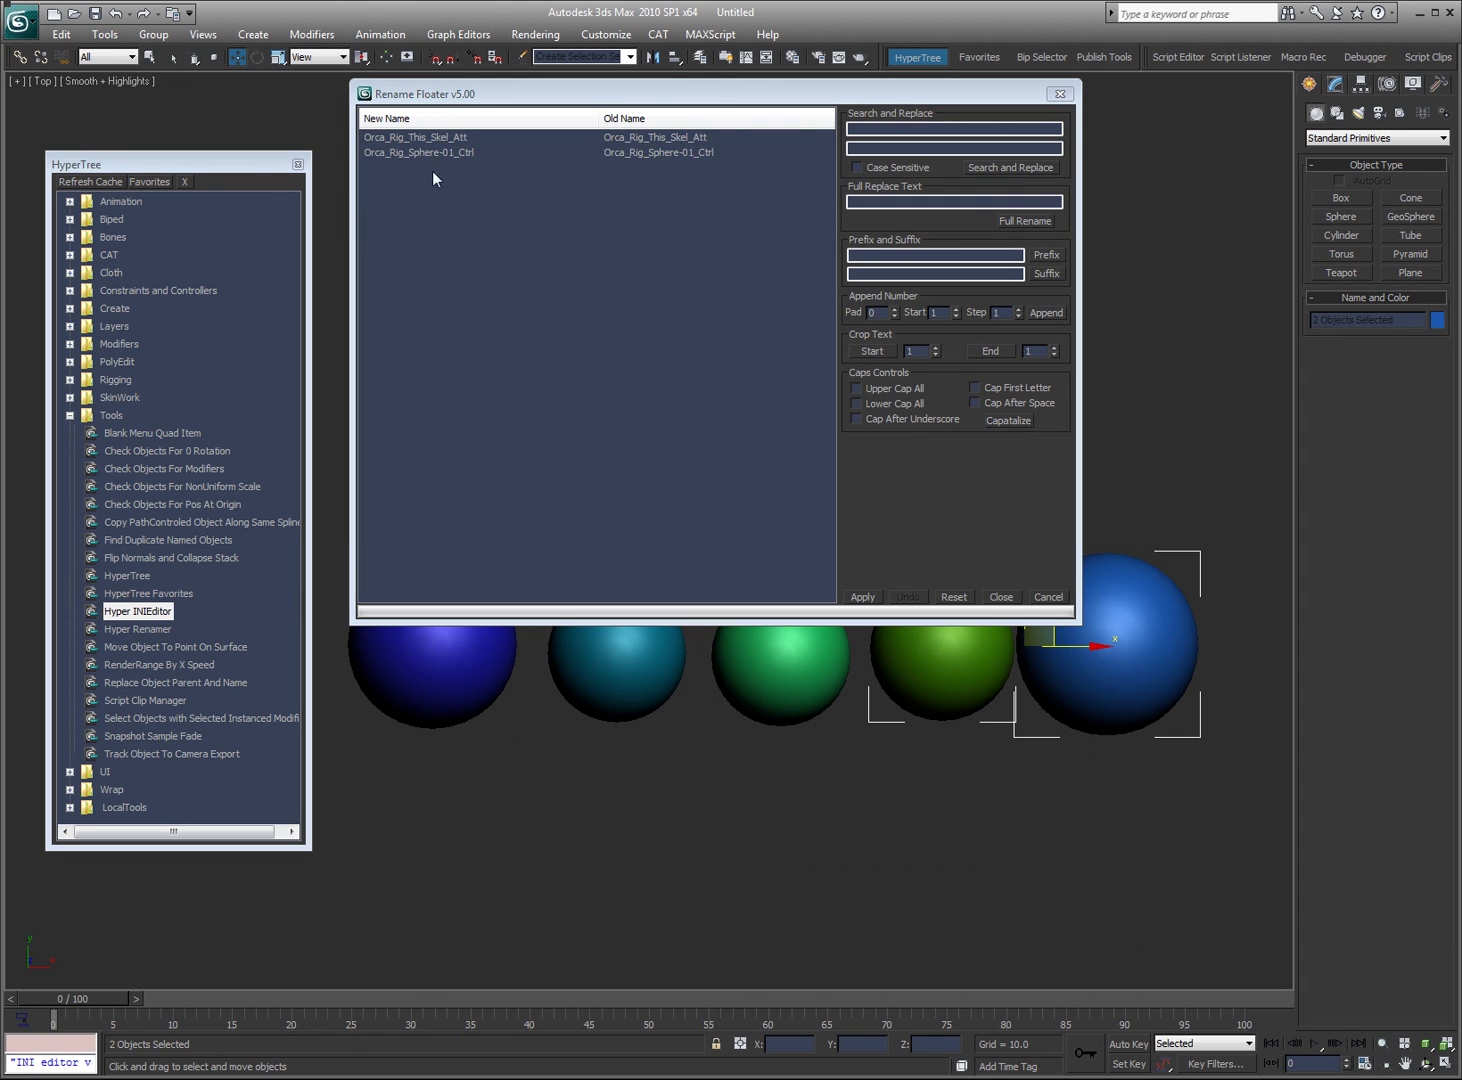
Select different combinations of spheres to examine how the open rename list follows the selection, and cancel the floater without renaming
left_click_drag(853, 650, 775, 661, "ctrl")
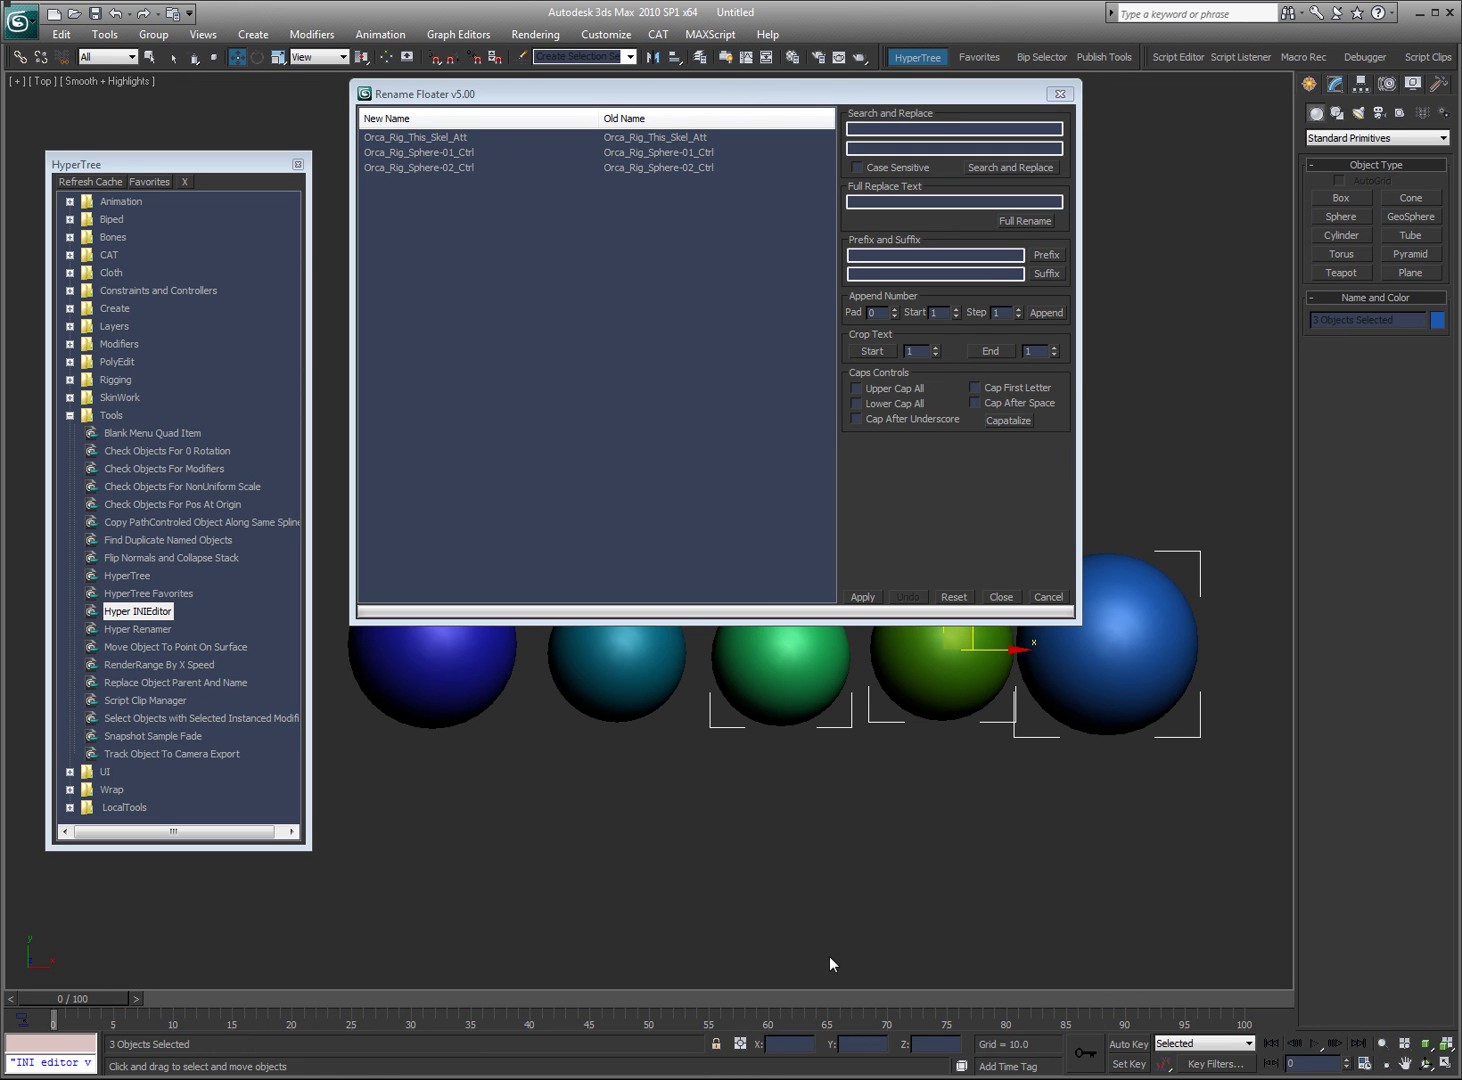
left_click_drag(424, 811, 580, 703)
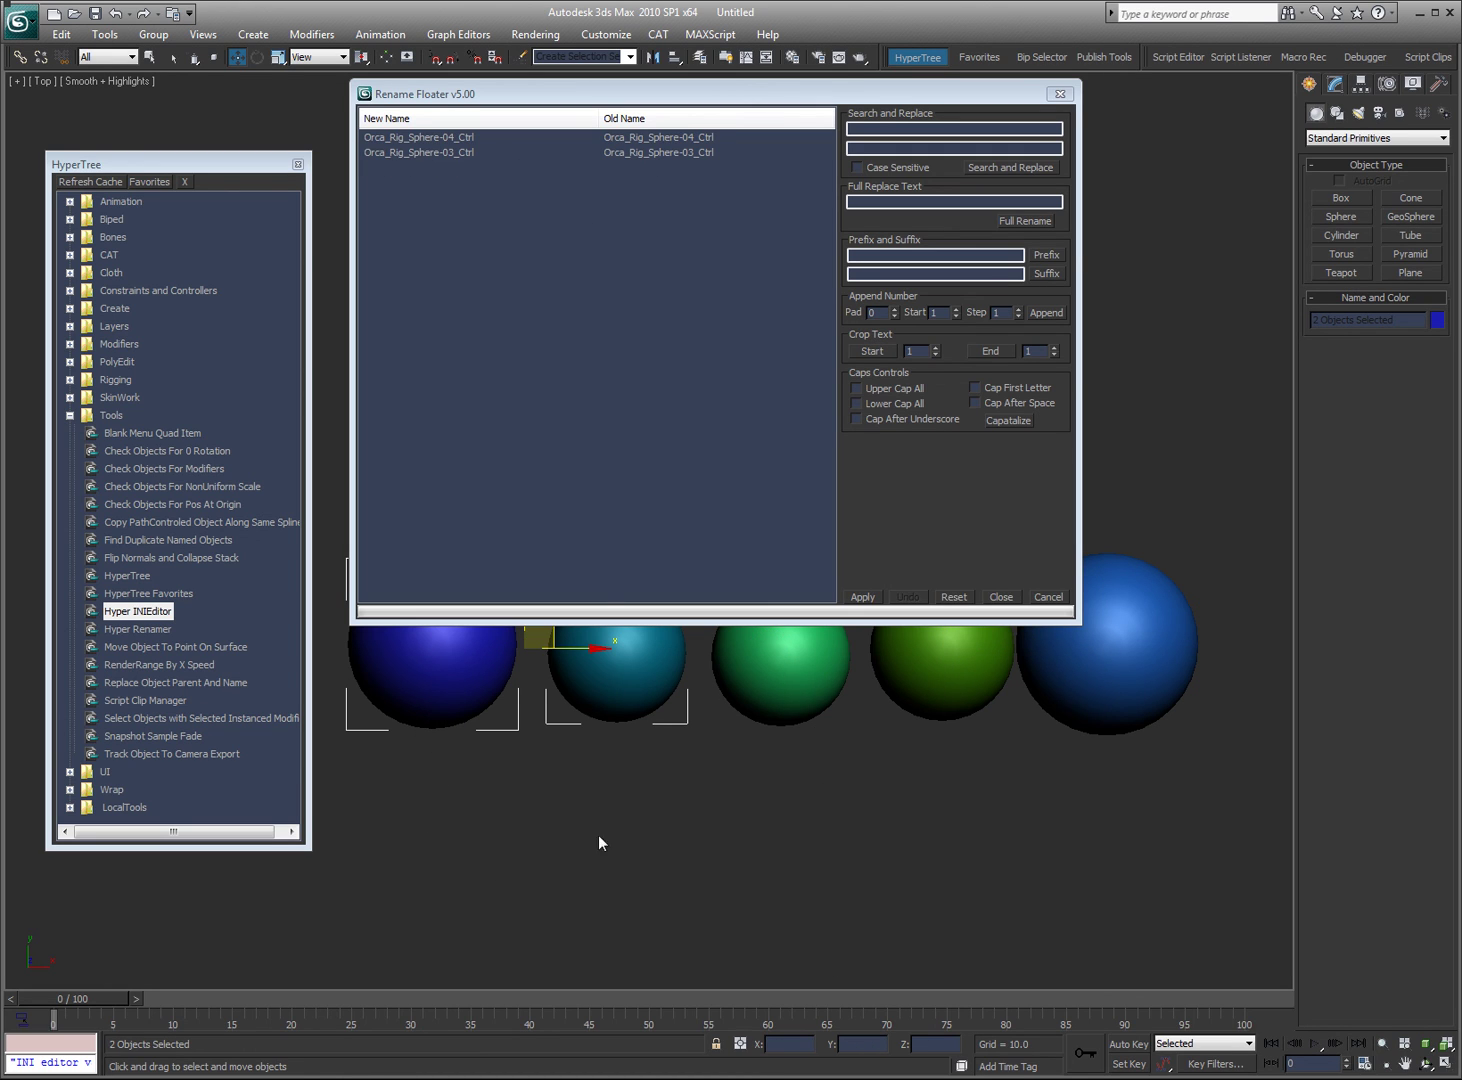
left_click(880, 655)
left_click(786, 685, "ctrl")
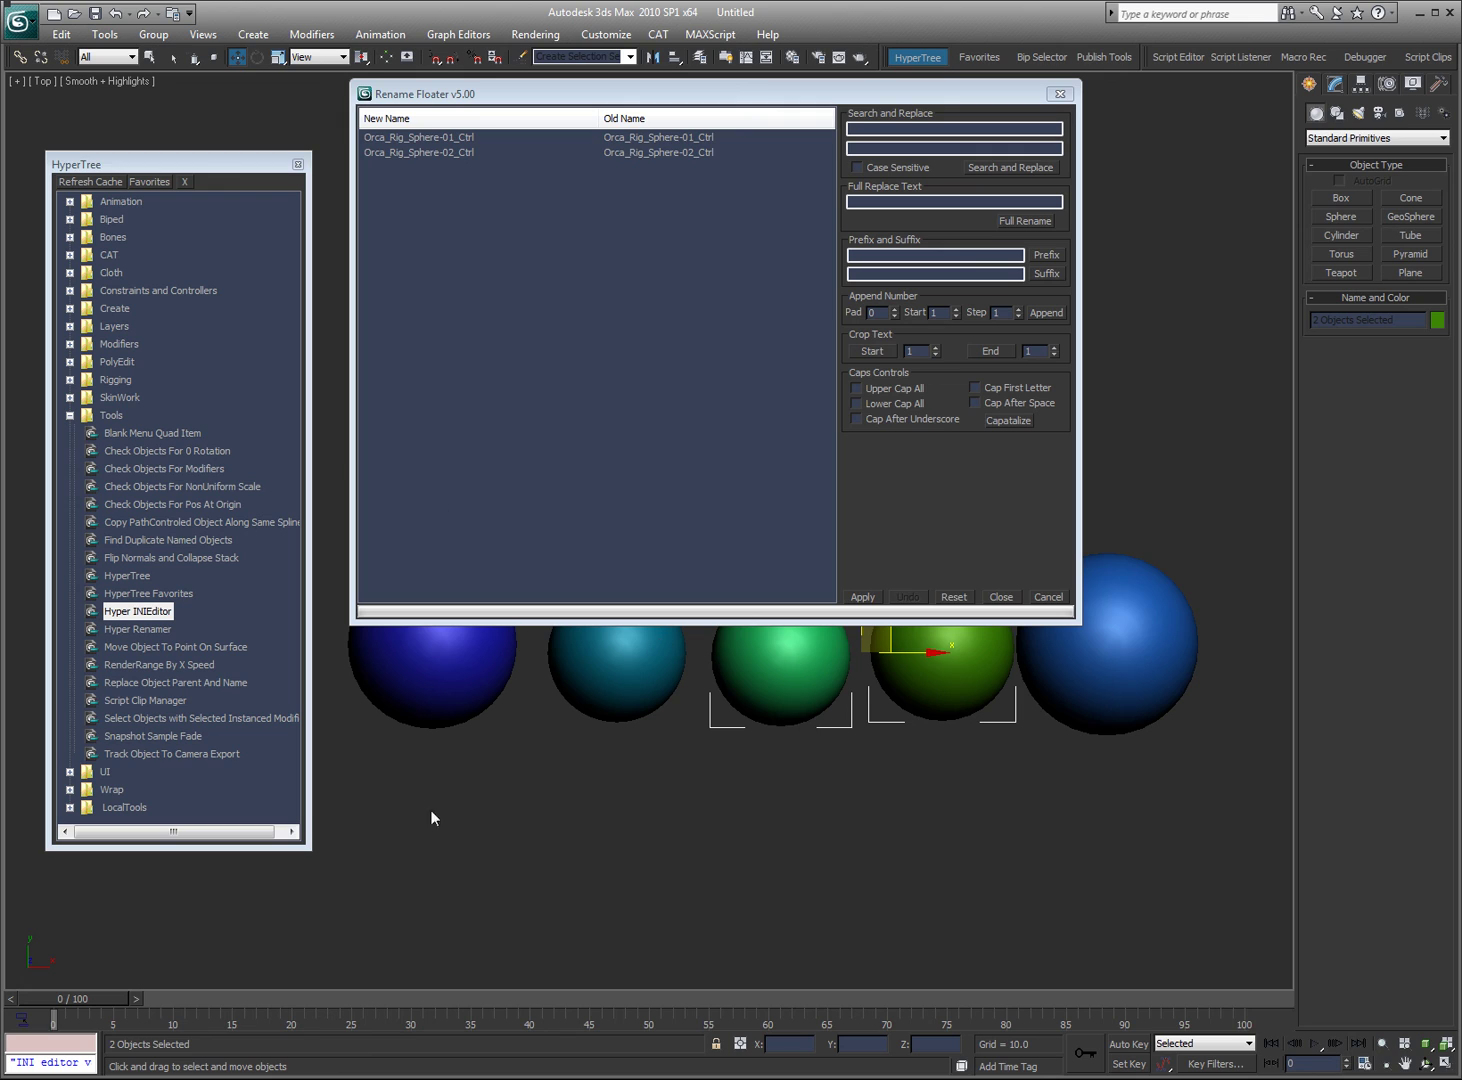
left_click(1045, 597)
Clear the object selection and launch Hyper Renamer with nothing selected
left_click(887, 840)
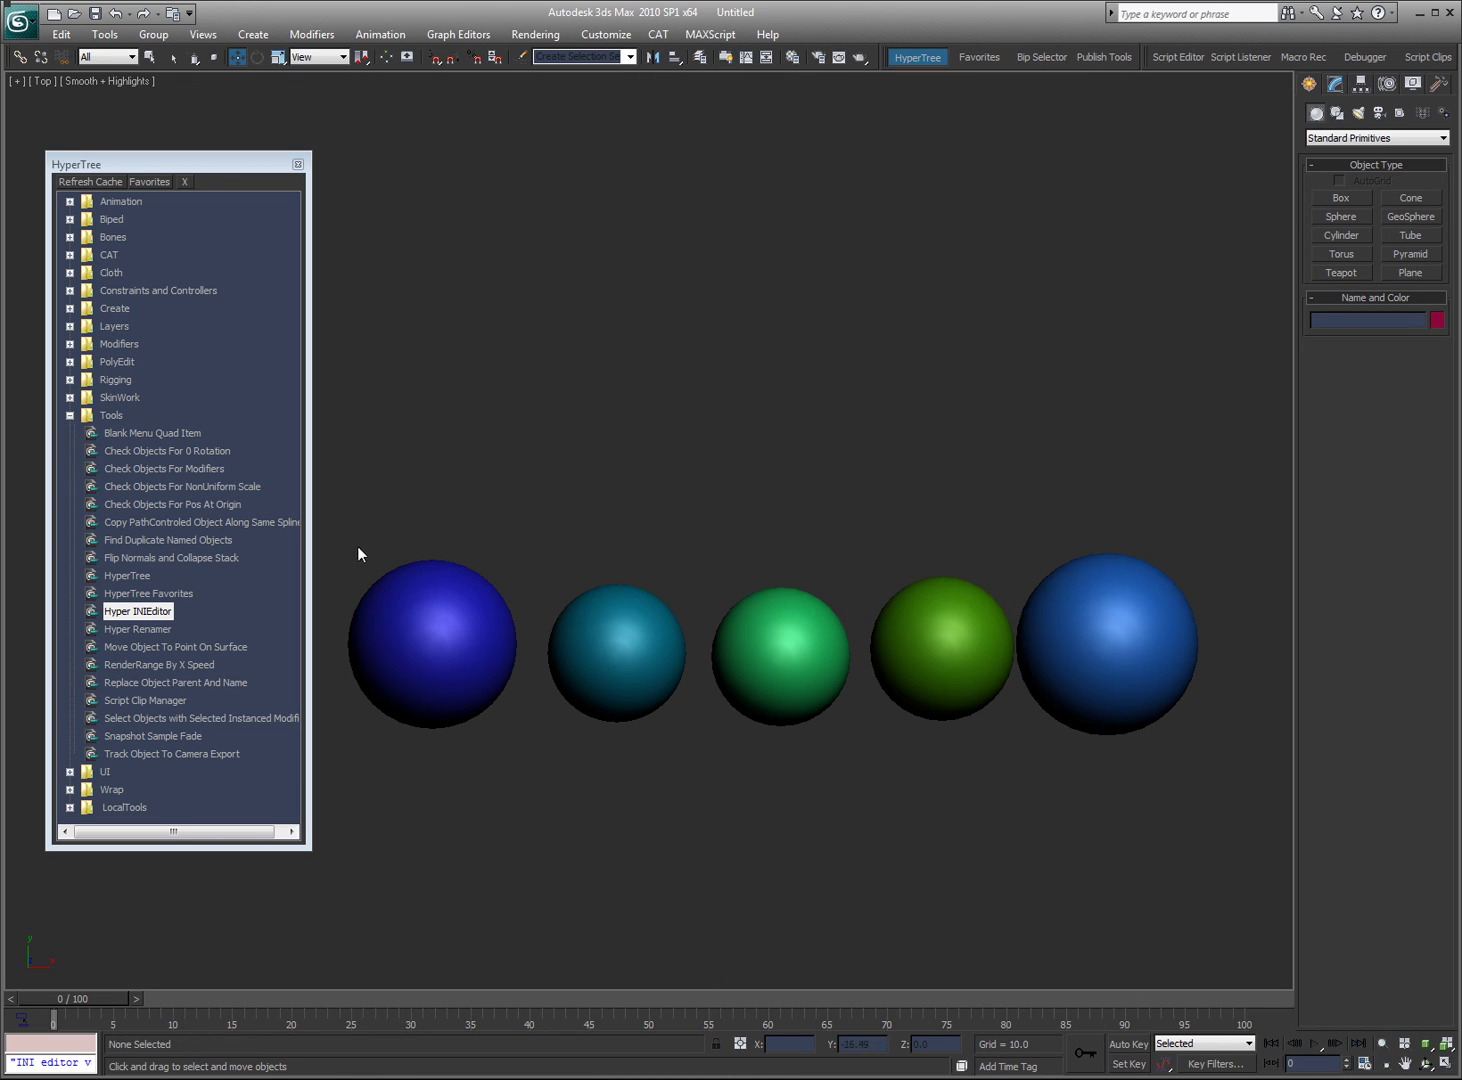
left_click(132, 629)
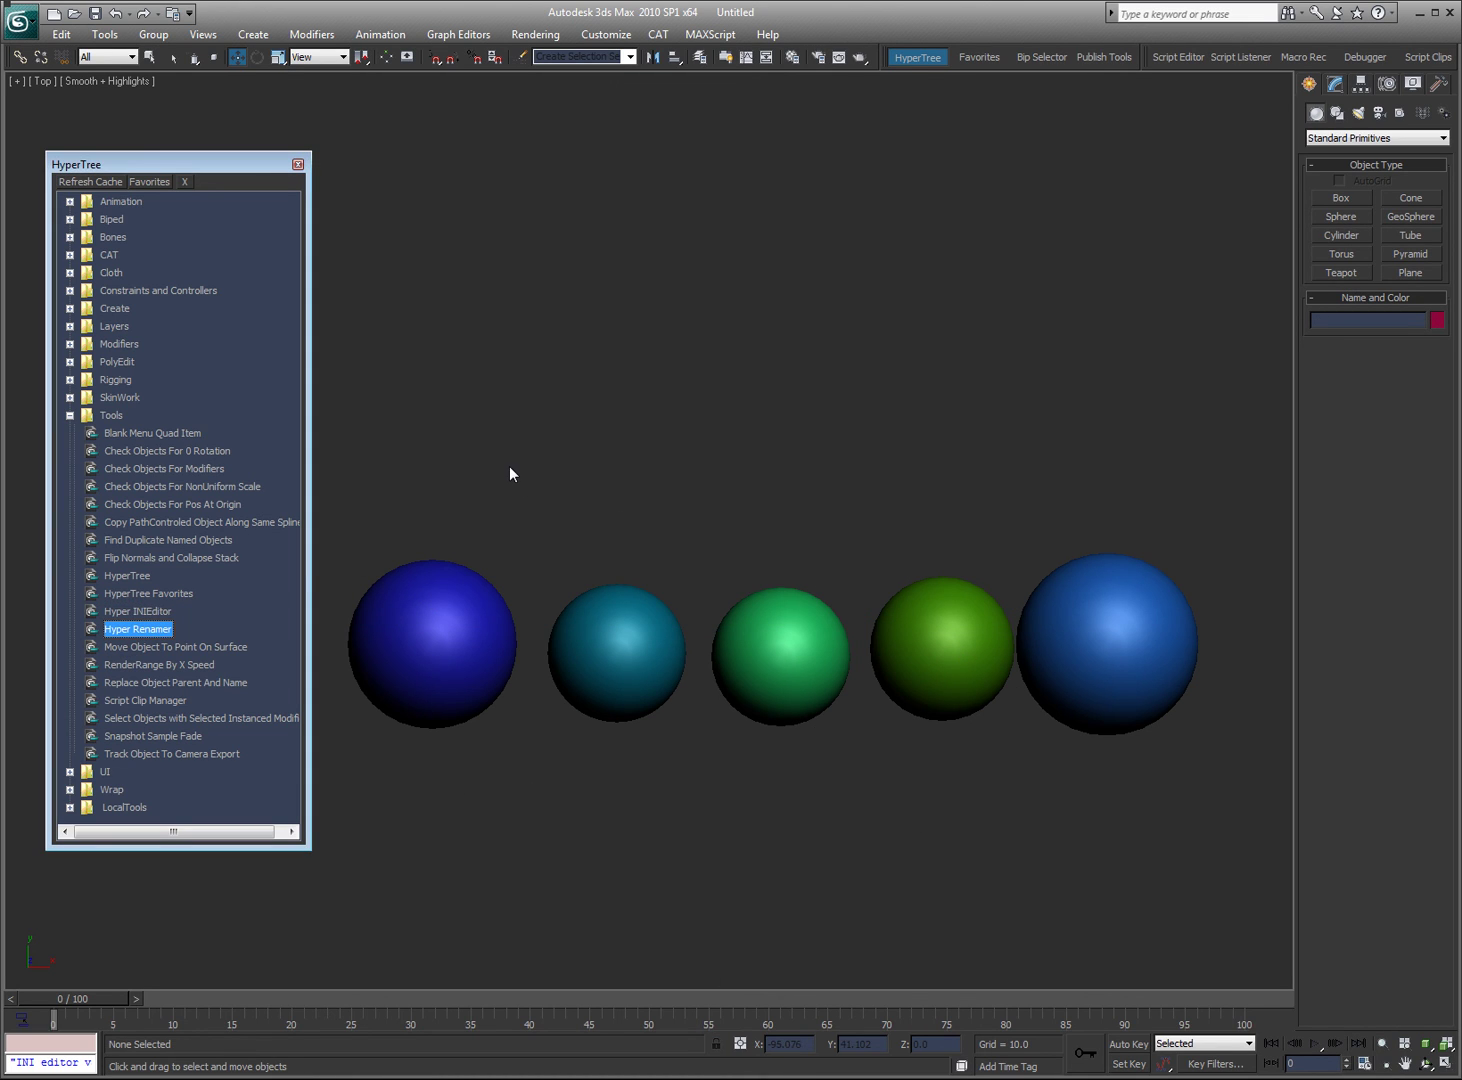